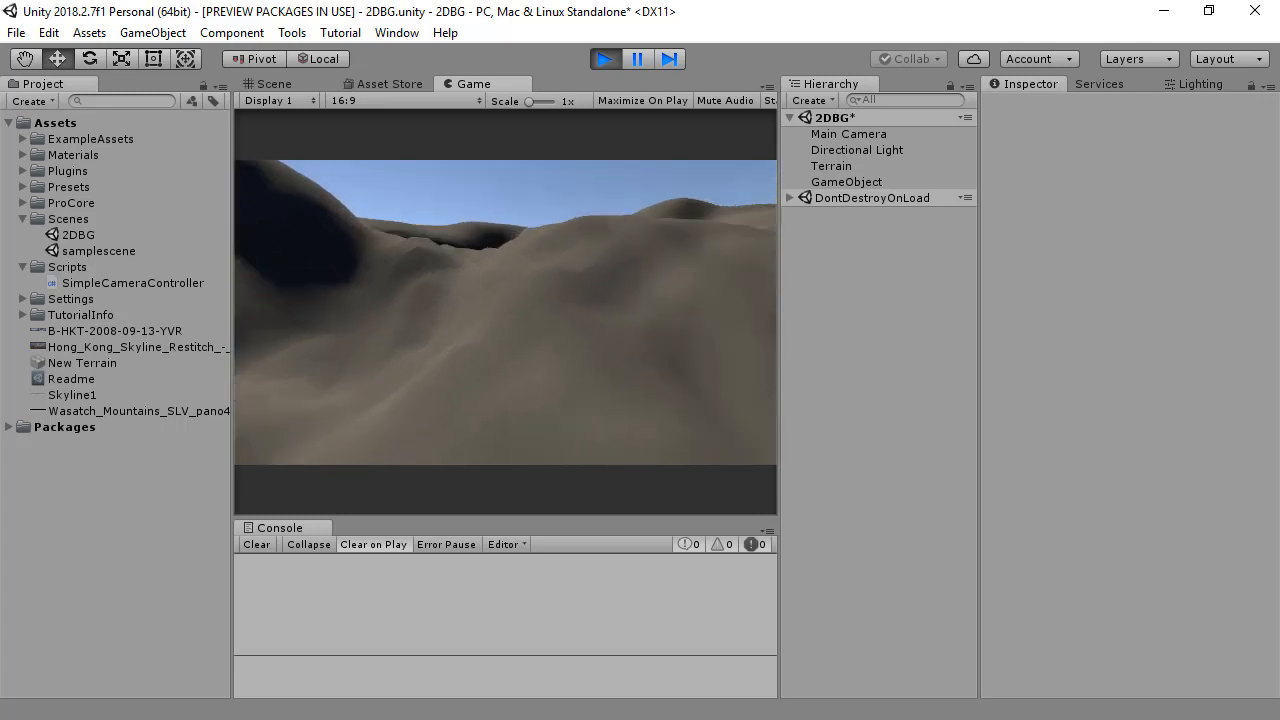
# Step: Fly over the terrain in the running game to check the horizon, and stop play mode
pyautogui.press('w')
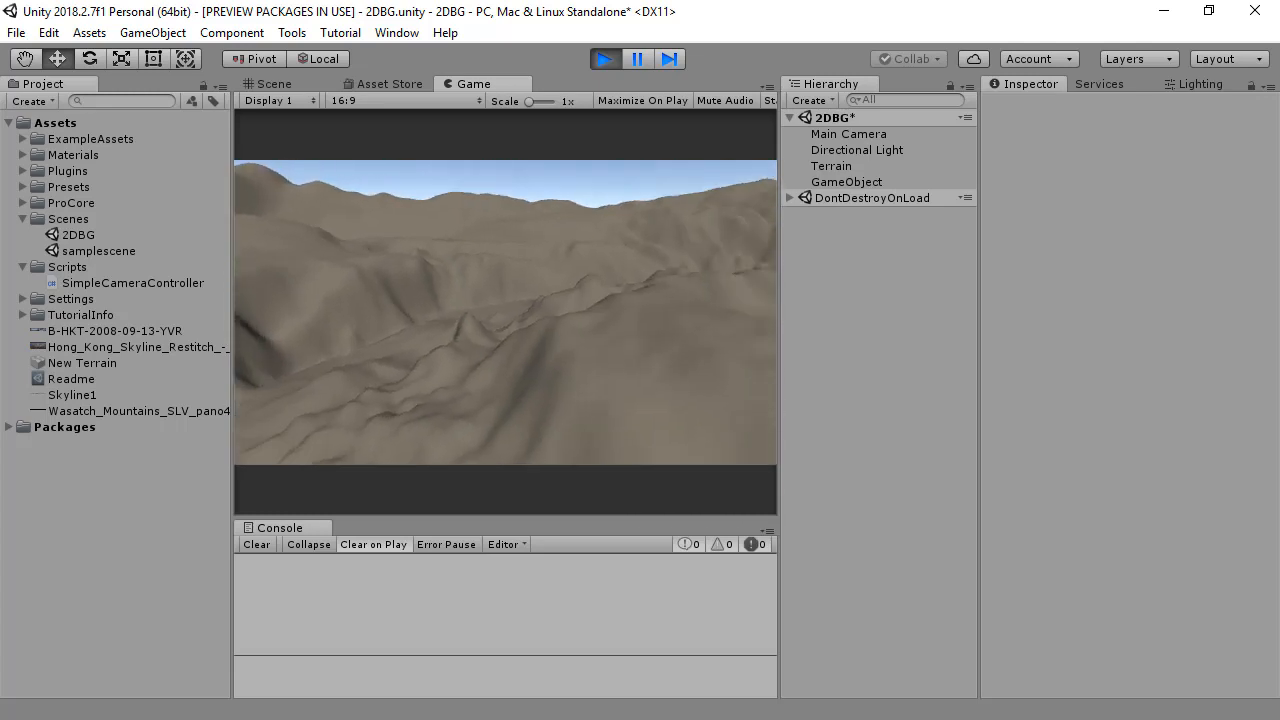
pyautogui.press('w')
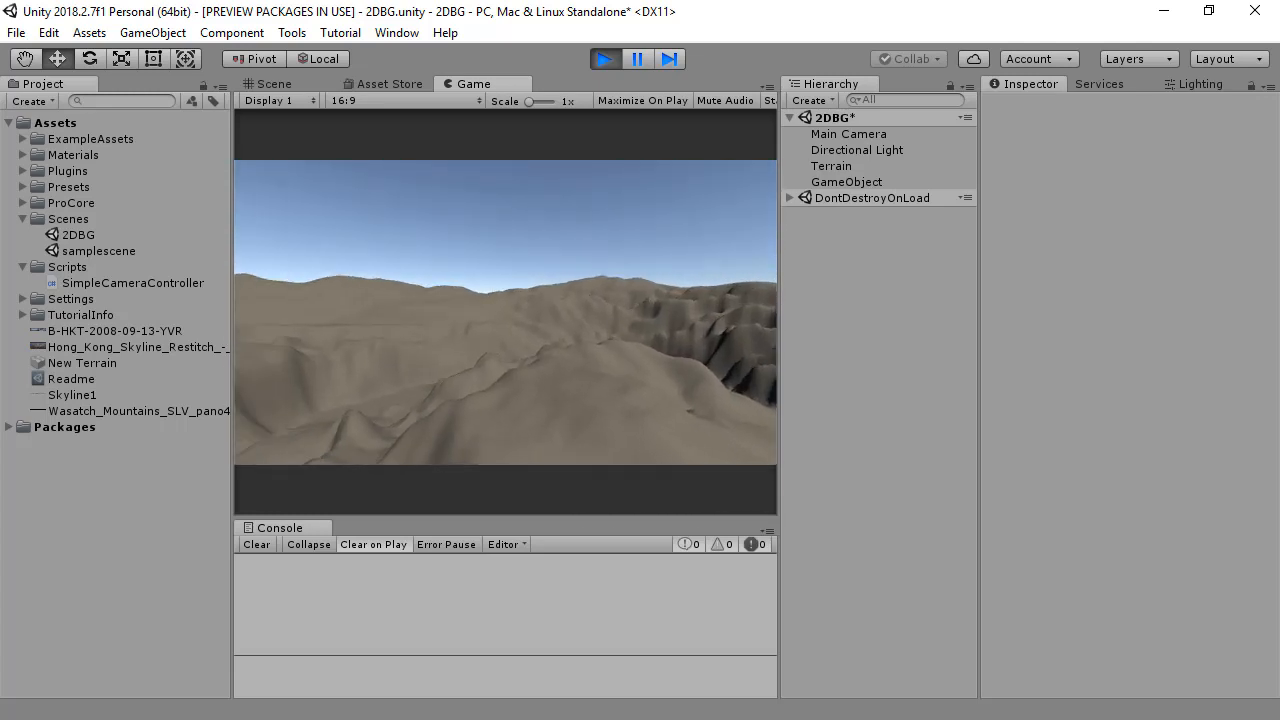
pyautogui.hotkey('ctrl', 'p')
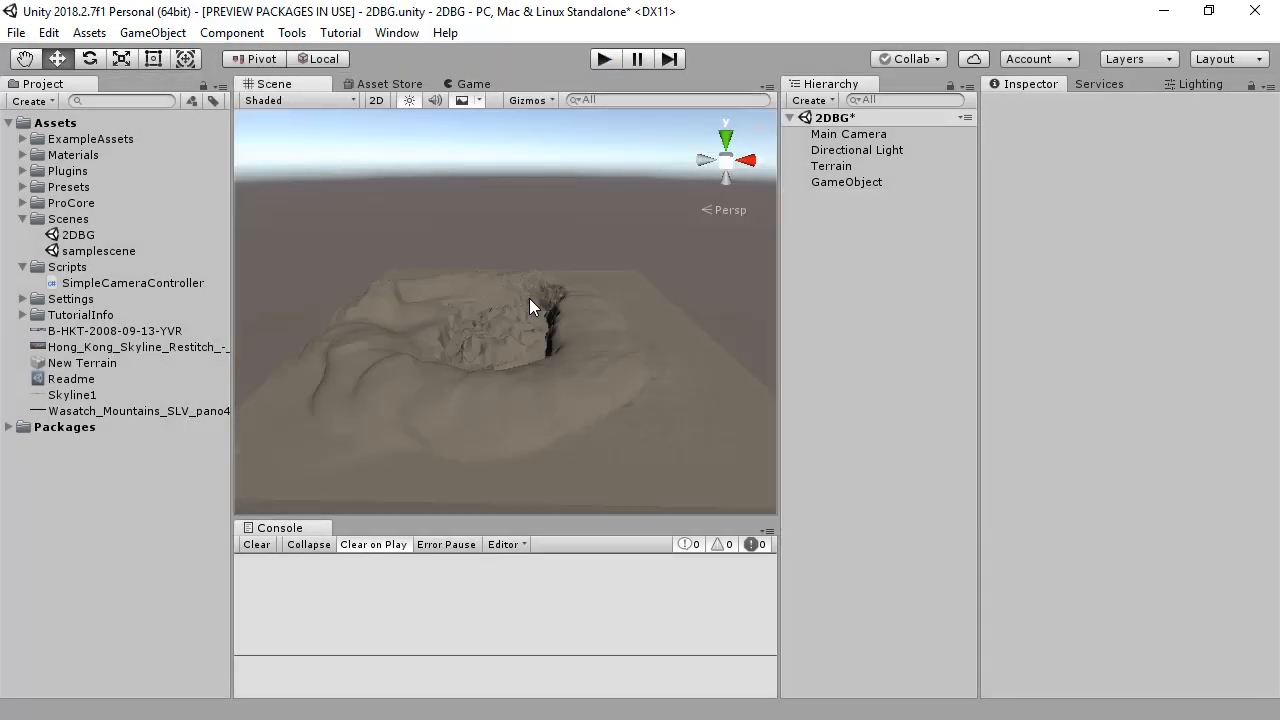
# Step: Add a 3D cylinder to the scene
pyautogui.click(152, 32)
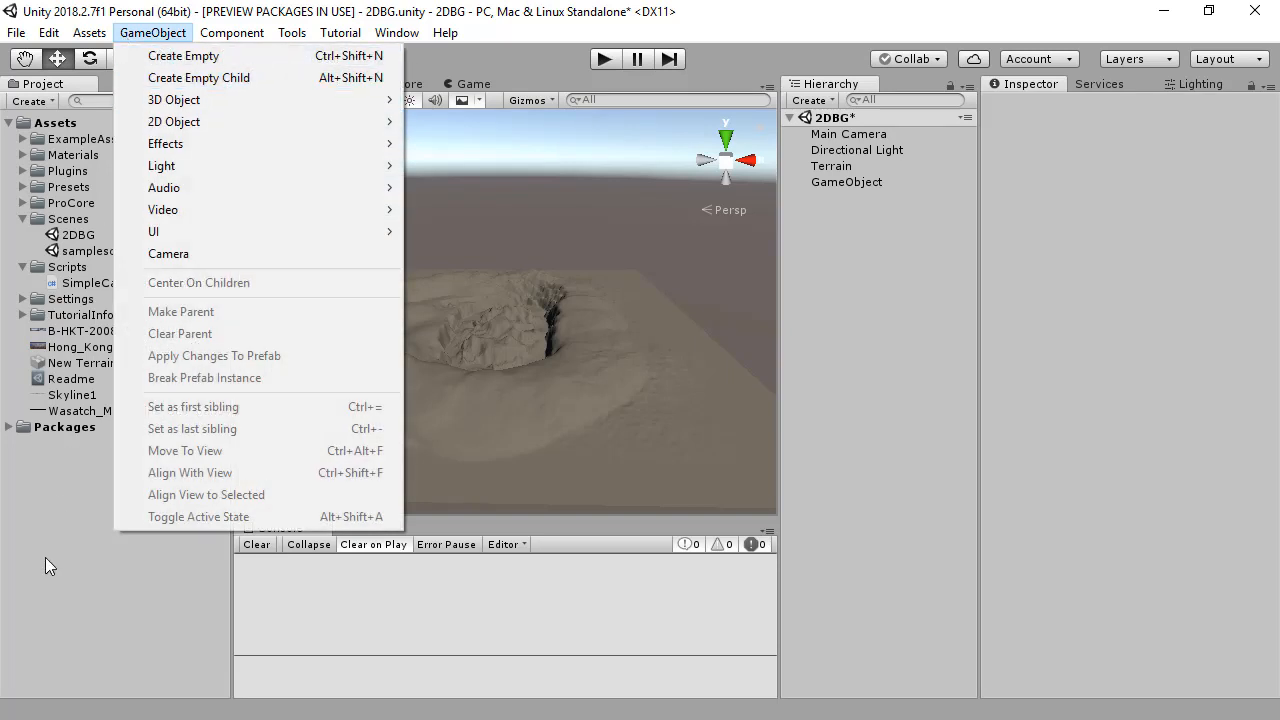
pyautogui.moveTo(194, 99)
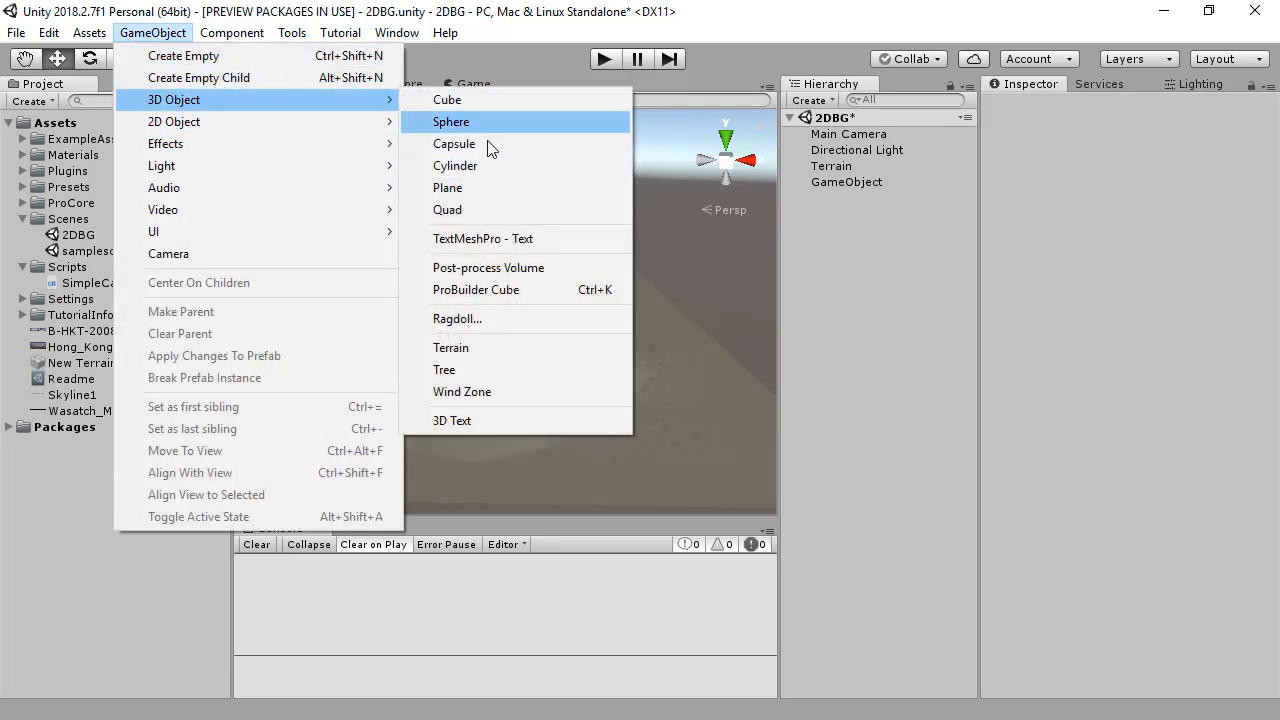
pyautogui.click(469, 167)
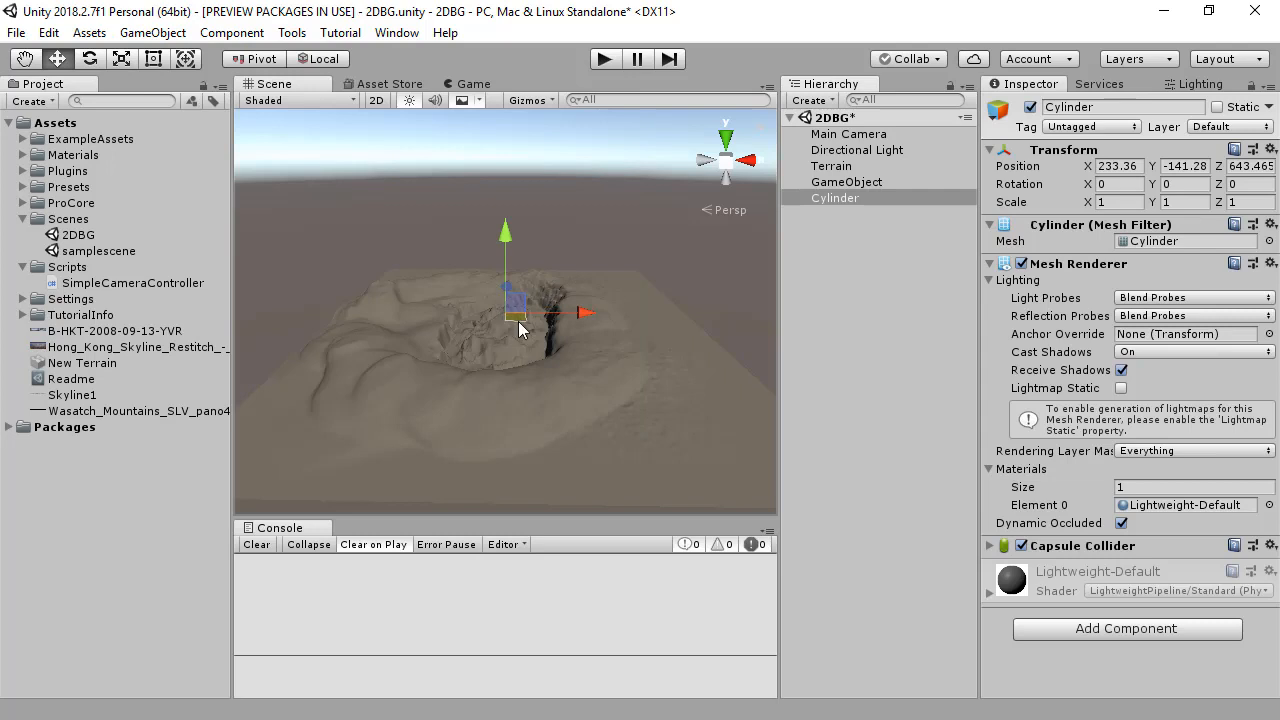
# Step: Scale the cylinder up into a flat disc of about 385 × 54 × 385
pyautogui.press('r')
pyautogui.moveTo(508, 311); pyautogui.dragTo(1089, 284)
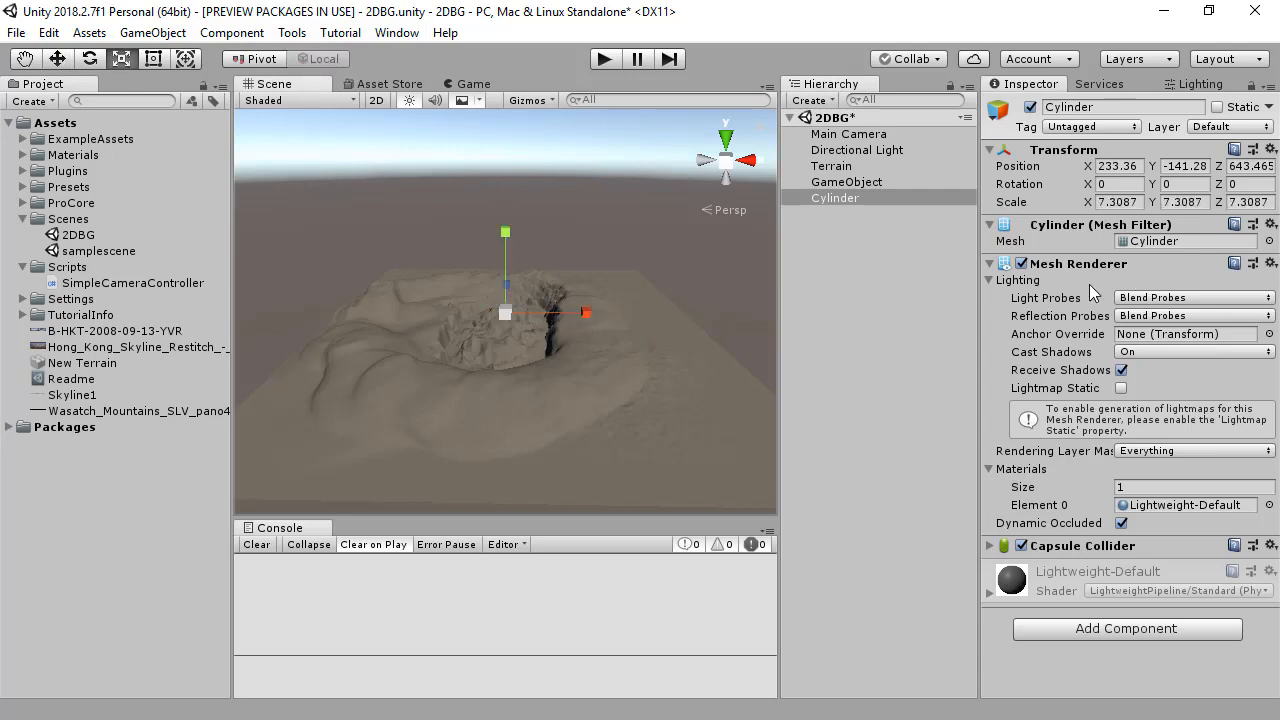
pyautogui.moveTo(504, 315); pyautogui.dragTo(193, 299)
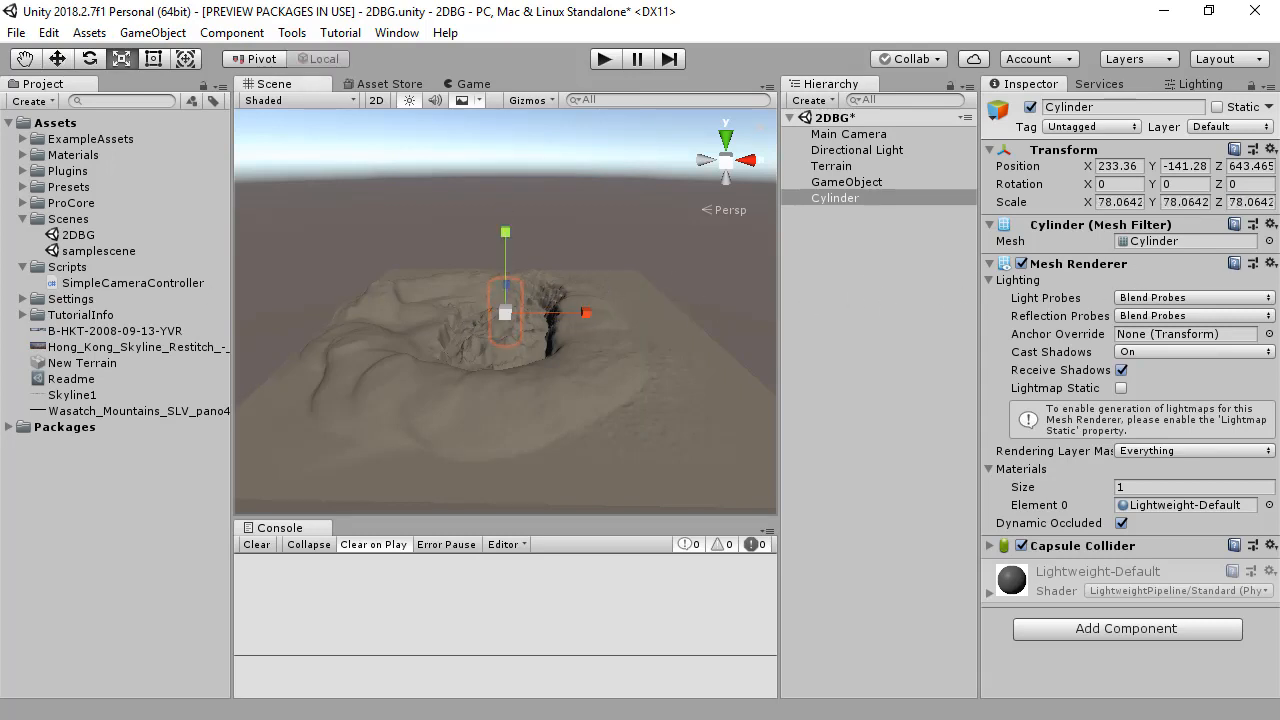
pyautogui.moveTo(500, 315); pyautogui.dragTo(952, 313)
pyautogui.keyDown('alt'); pyautogui.moveTo(451, 346); pyautogui.dragTo(511, 299); pyautogui.keyUp('alt')
pyautogui.moveTo(506, 235)
pyautogui.mouseDown()
pyautogui.moveTo(508, 157)
pyautogui.moveTo(516, 249)
pyautogui.mouseUp()
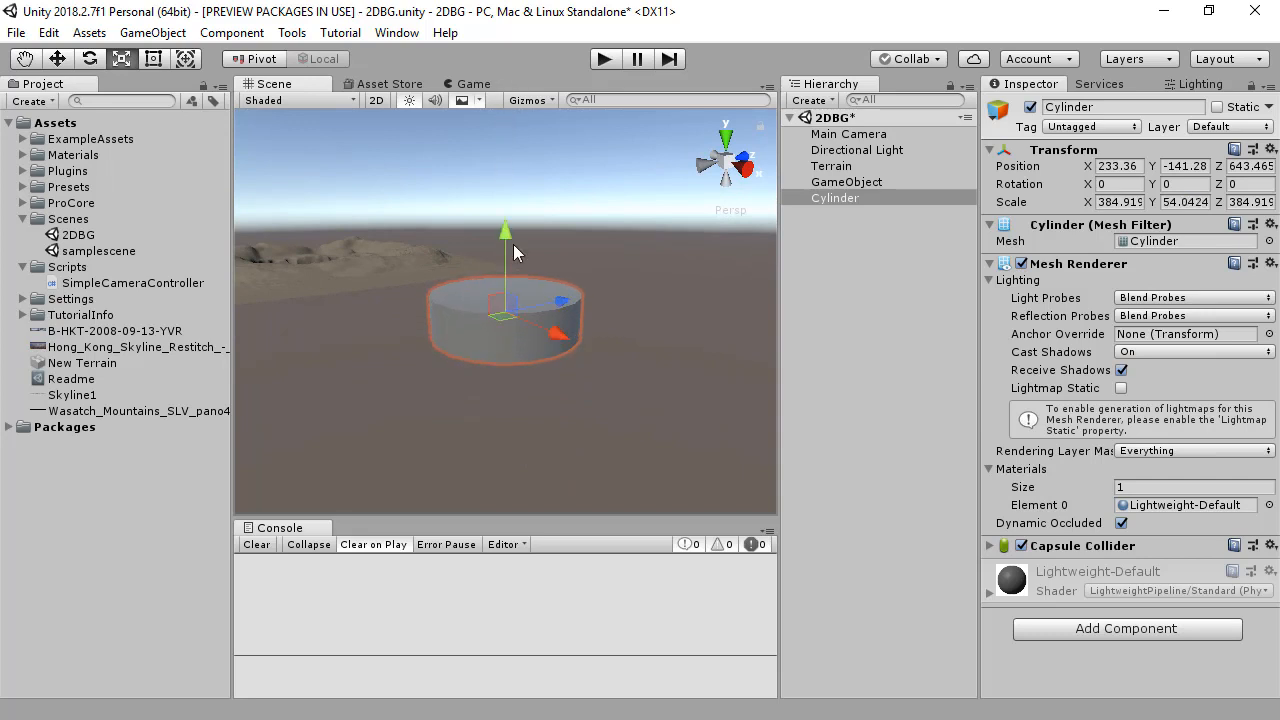
# Step: Move the cylinder over the terrain to Y 24 and Z 229
pyautogui.press('w')
pyautogui.moveTo(506, 172); pyautogui.dragTo(506, 160)
pyautogui.keyDown('alt'); pyautogui.moveTo(501, 254); pyautogui.dragTo(470, 345); pyautogui.keyUp('alt')
pyautogui.moveTo(583, 241); pyautogui.dragTo(350, 304)
pyautogui.keyDown('alt'); pyautogui.moveTo(486, 301); pyautogui.dragTo(602, 314); pyautogui.keyUp('alt')
pyautogui.moveTo(535, 287); pyautogui.dragTo(540, 277)
# Step: Scale the cylinder uniformly to about 749 × 105 × 749 so it encloses the whole terrain
pyautogui.press('r')
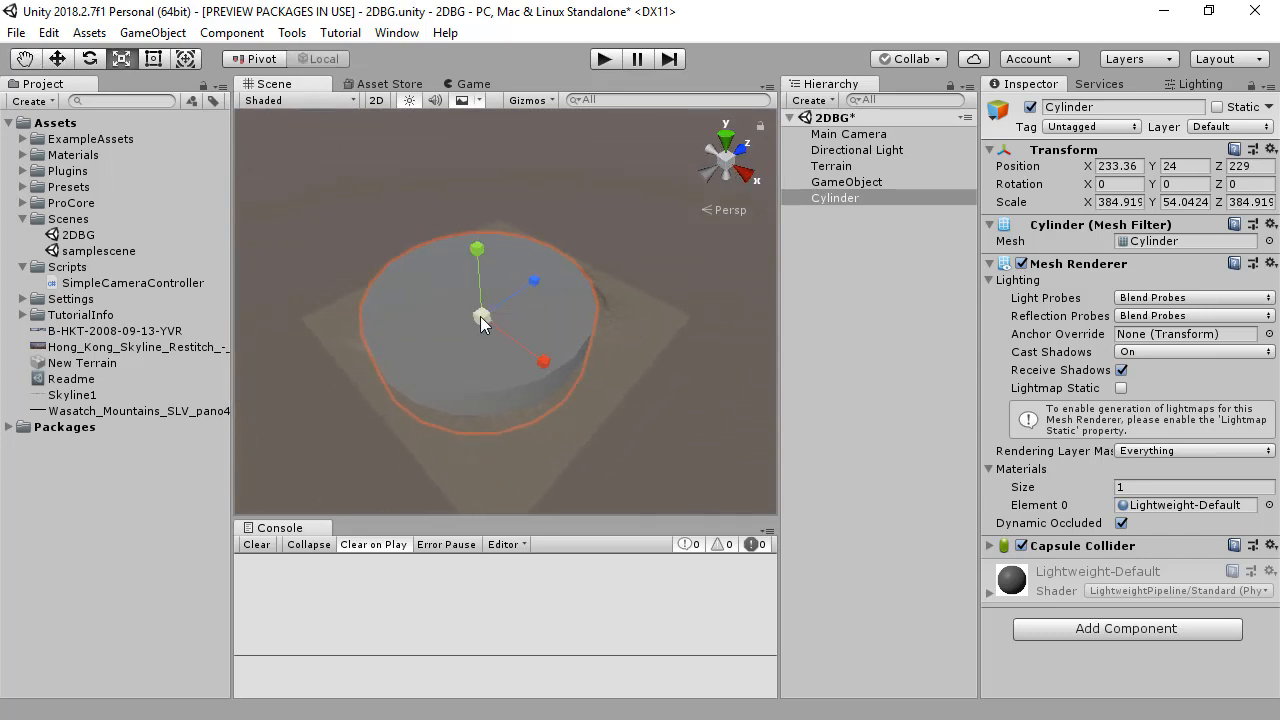
pyautogui.moveTo(481, 318); pyautogui.dragTo(575, 312)
pyautogui.moveTo(484, 354)
pyautogui.keyDown('alt'); pyautogui.mouseDown()
pyautogui.moveTo(669, 281)
pyautogui.moveTo(541, 303)
pyautogui.moveTo(471, 340)
pyautogui.mouseUp(); pyautogui.keyUp('alt')
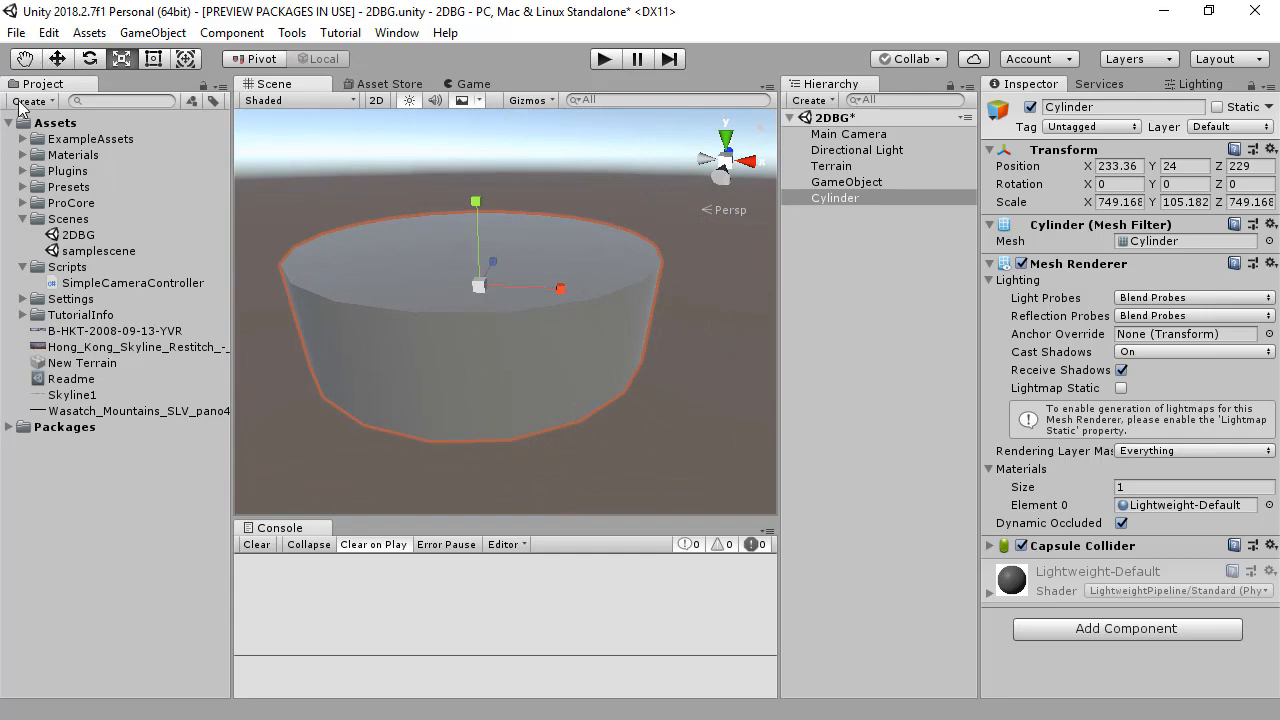
# Step: Create a new material named Mountains_Distant in the Assets folder
pyautogui.click(20, 102)
pyautogui.click(77, 350)
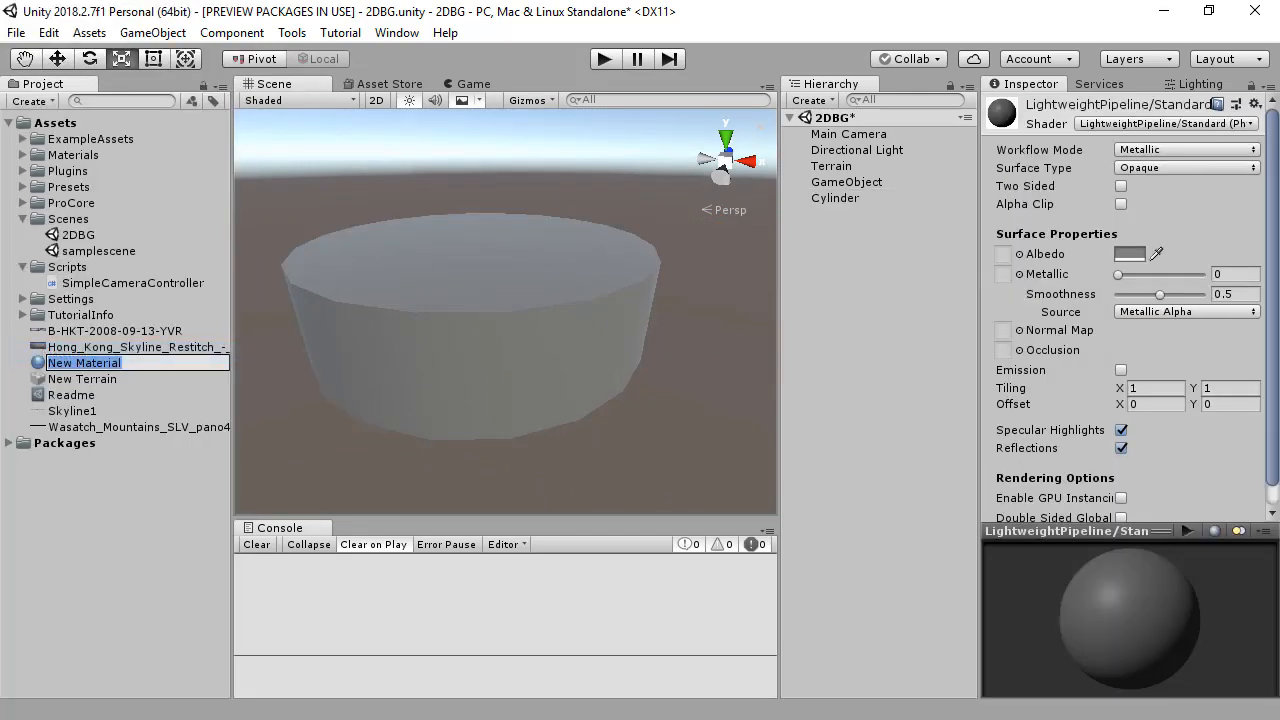
pyautogui.write('Mountains_Distant')
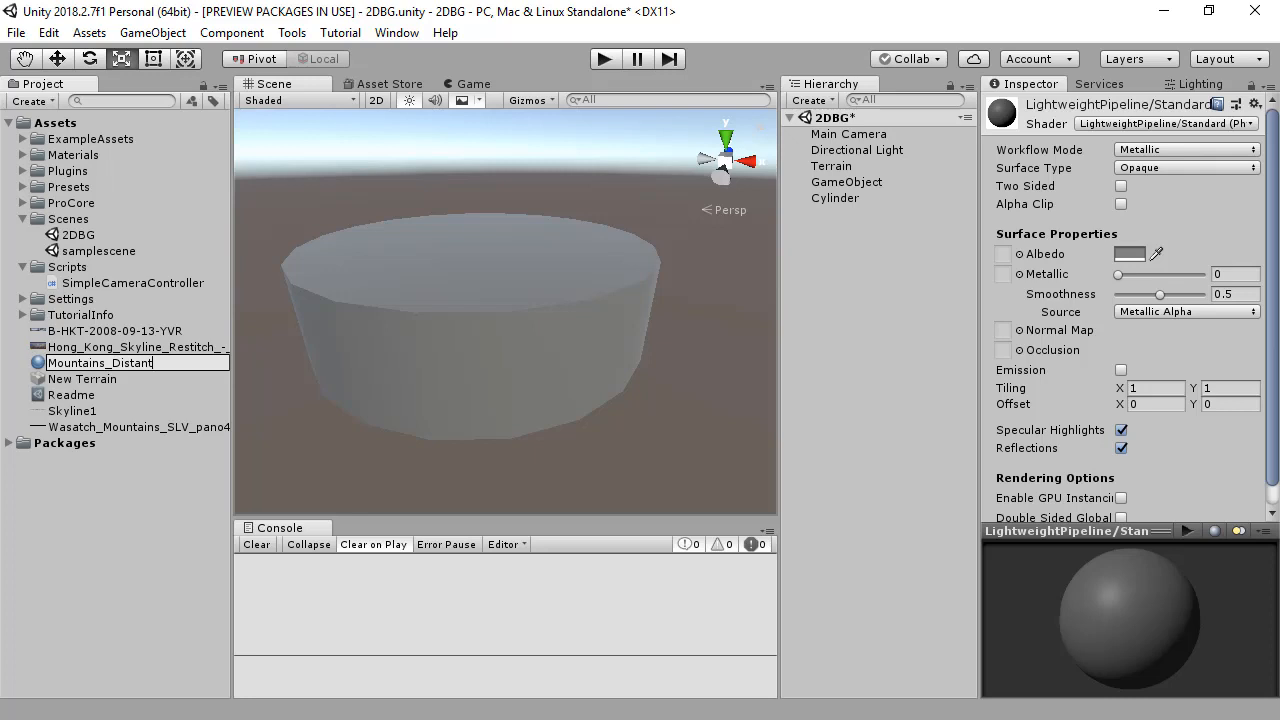
pyautogui.press('Return')
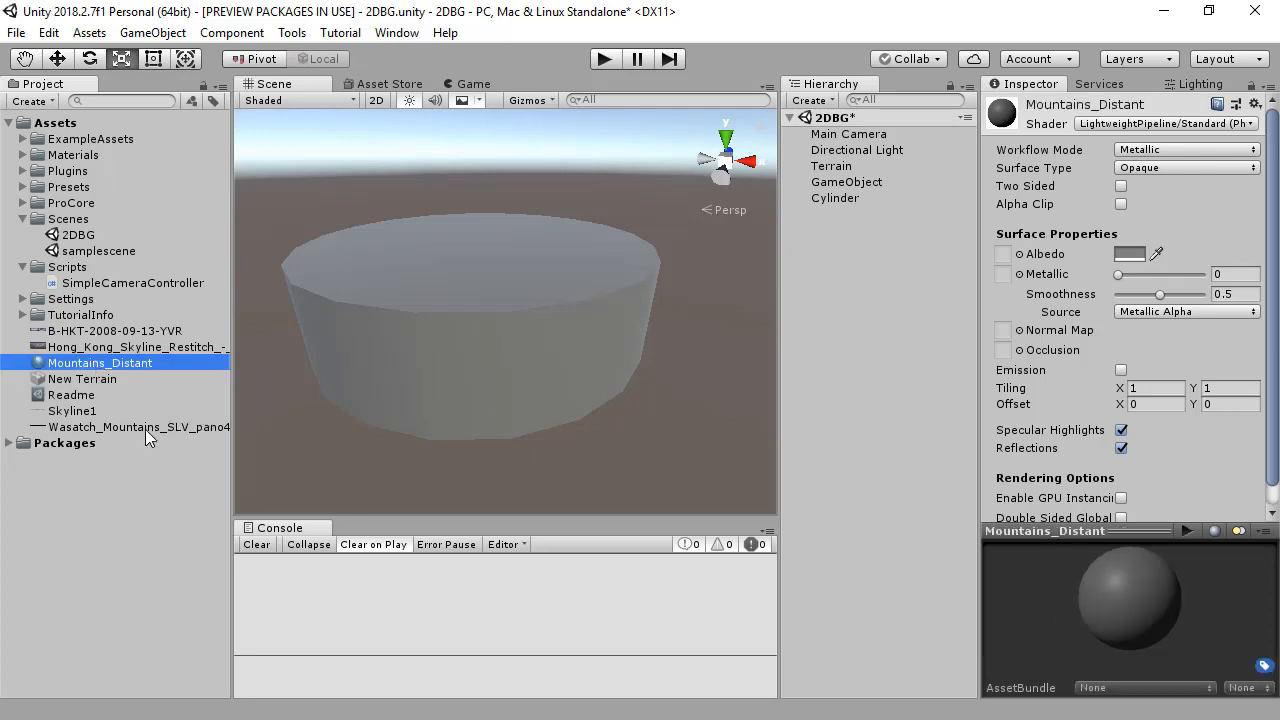
# Step: Assign the Wasatch_Mountains panorama as the material's Albedo texture and apply Mountains_Distant to the cylinder
pyautogui.moveTo(145, 424); pyautogui.dragTo(812, 441)
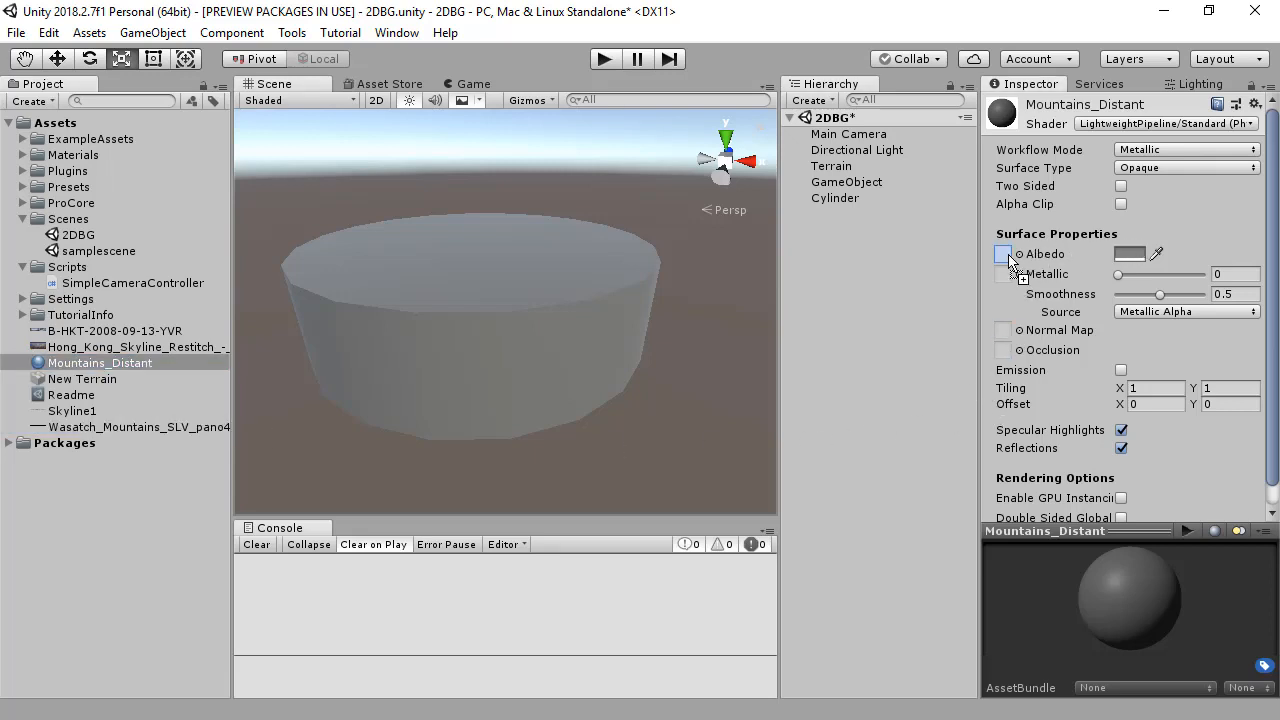
pyautogui.moveTo(1010, 258); pyautogui.dragTo(1010, 258)
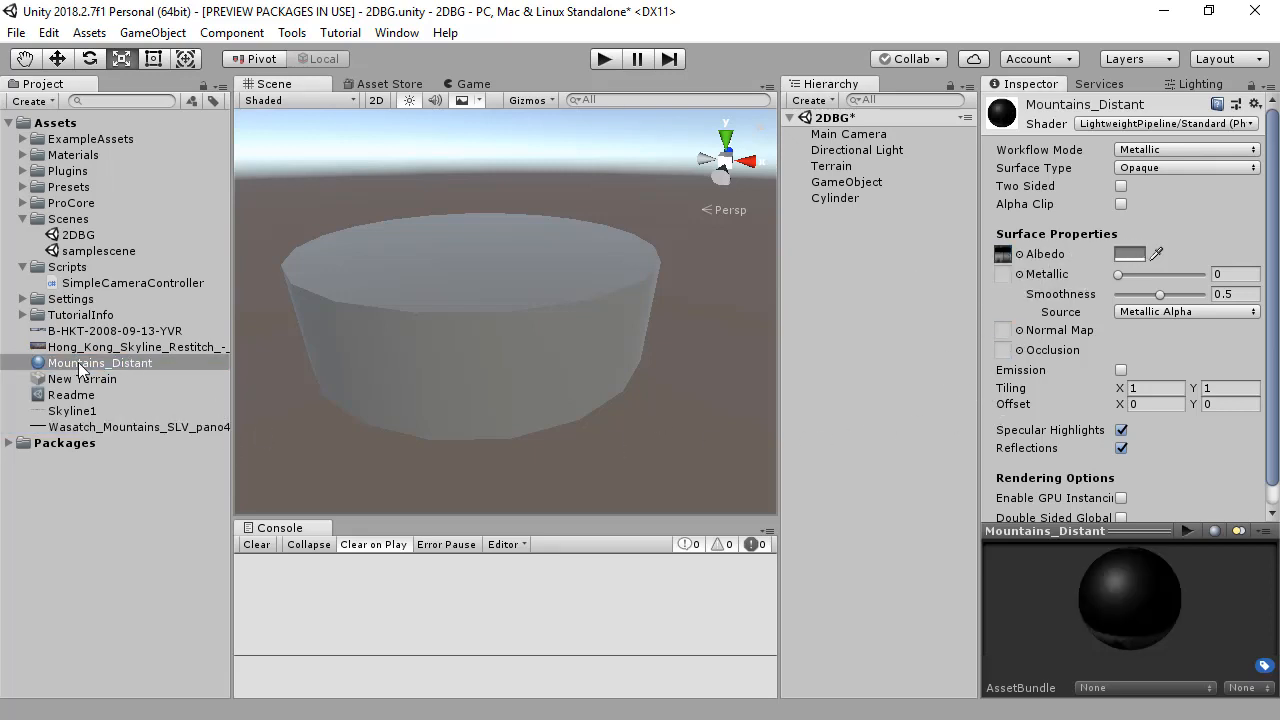
pyautogui.moveTo(83, 365); pyautogui.dragTo(402, 346)
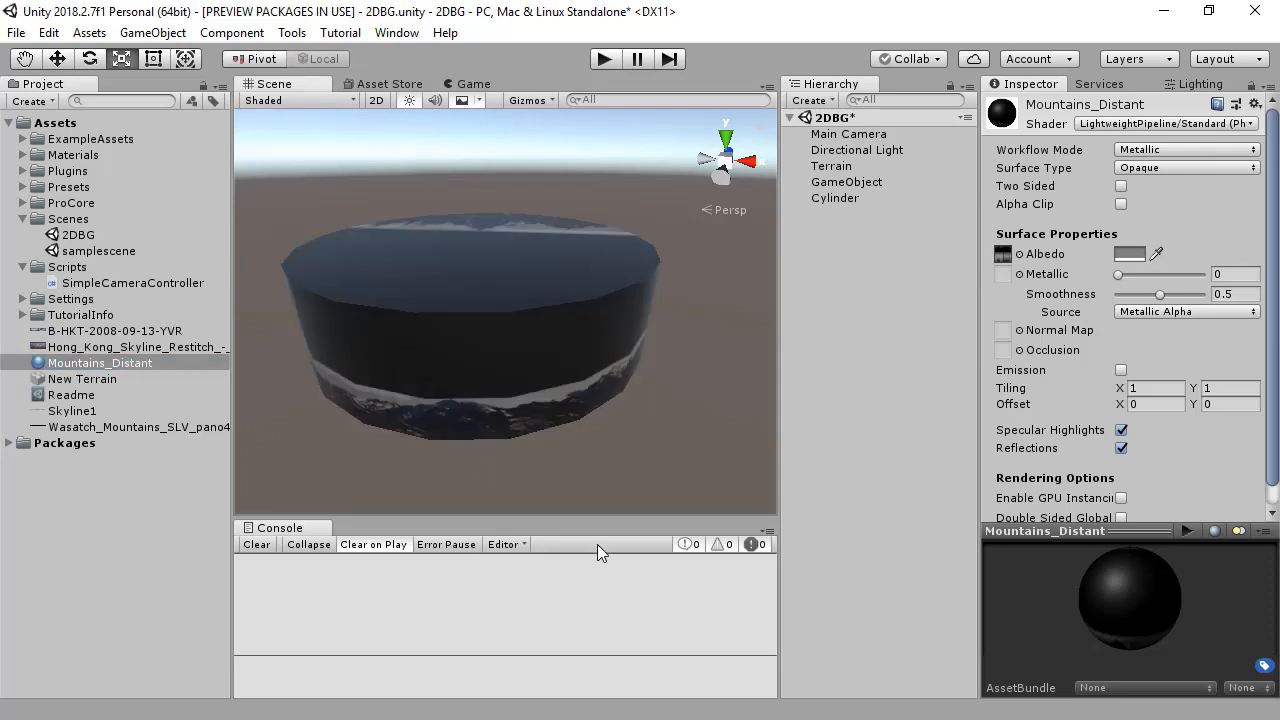
pyautogui.keyDown('alt'); pyautogui.moveTo(598, 405); pyautogui.dragTo(782, 307); pyautogui.keyUp('alt')
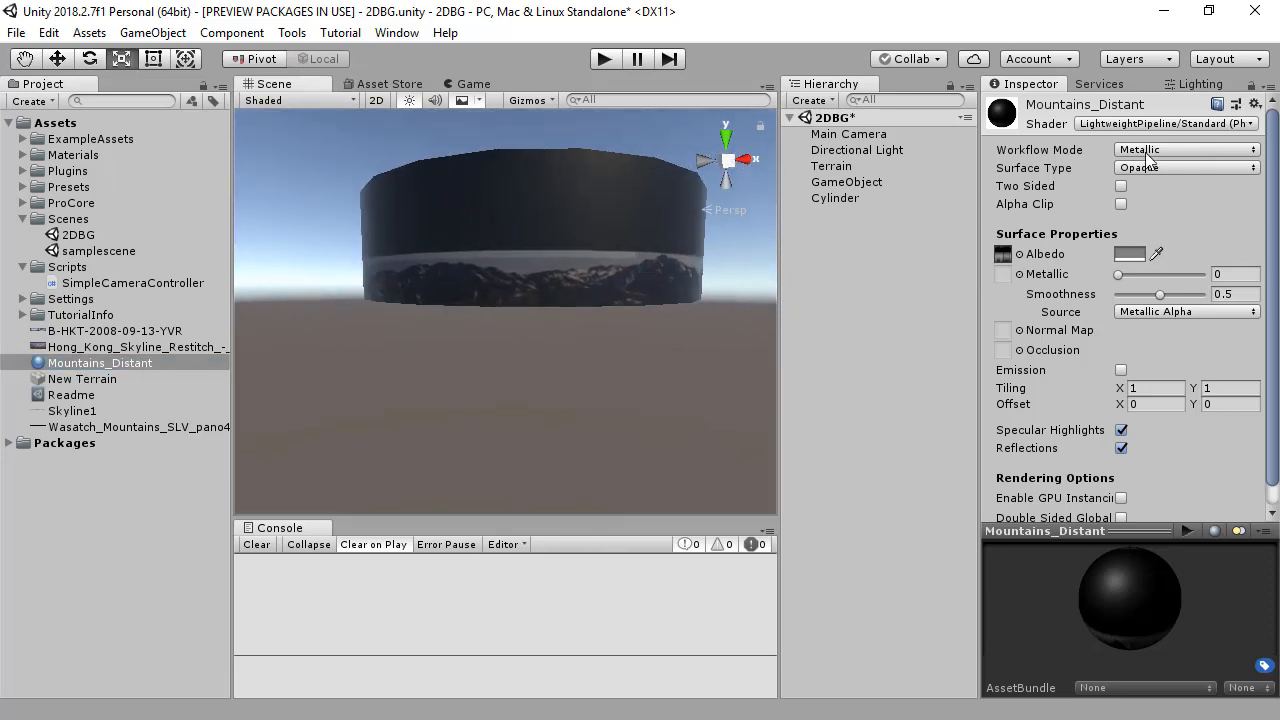
# Step: Set the Mountains_Distant material to the Specular workflow, smoothness 0 and a Transparent surface type
pyautogui.click(1147, 150)
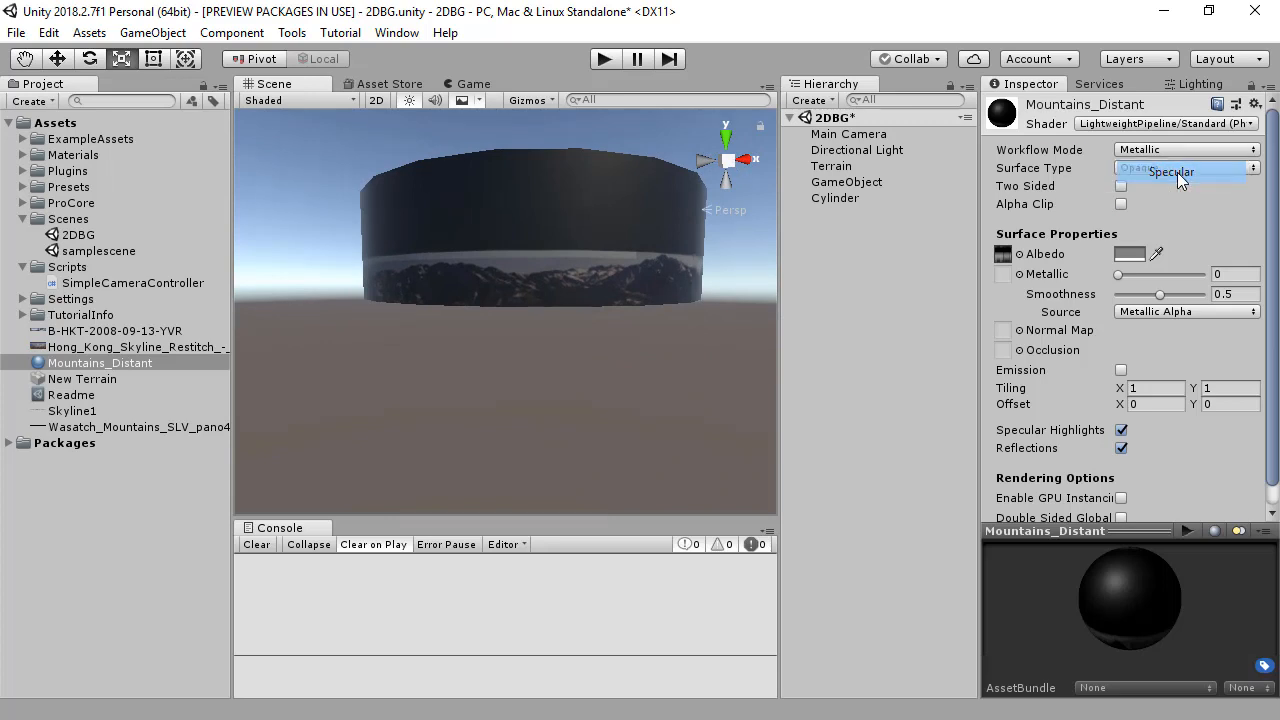
pyautogui.click(1175, 172)
pyautogui.moveTo(1162, 297); pyautogui.dragTo(1042, 300)
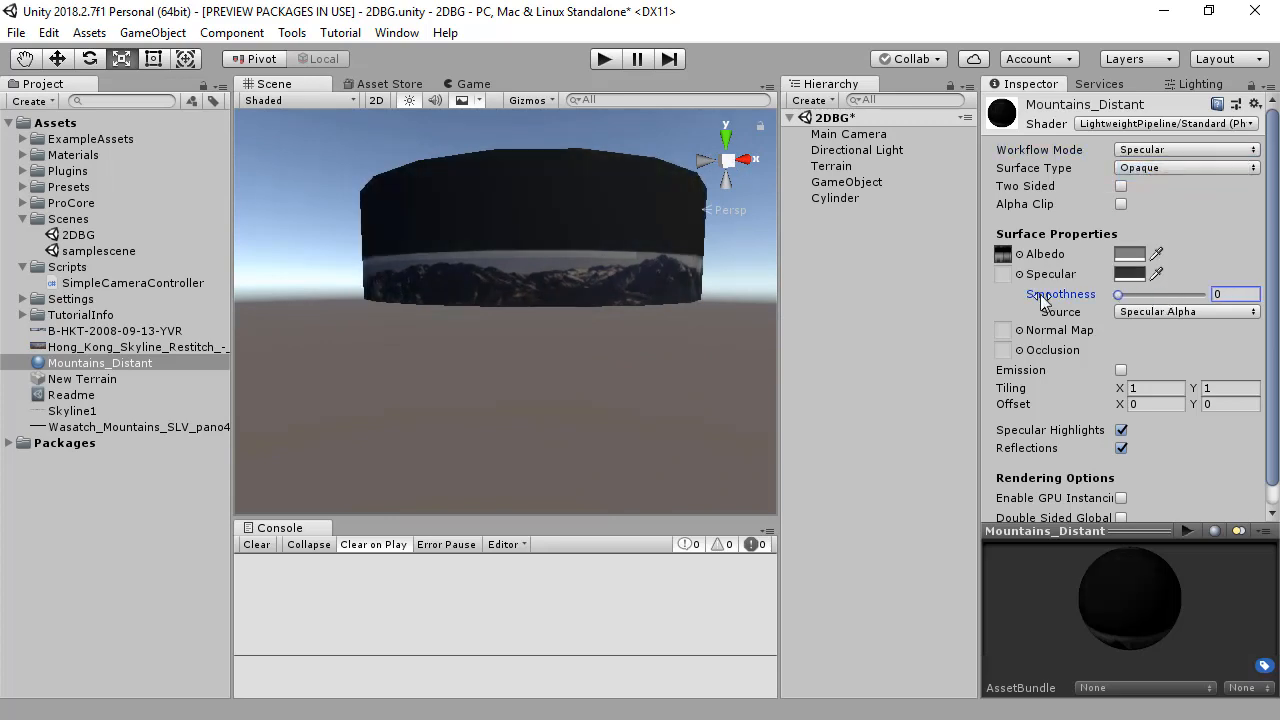
pyautogui.click(1150, 167)
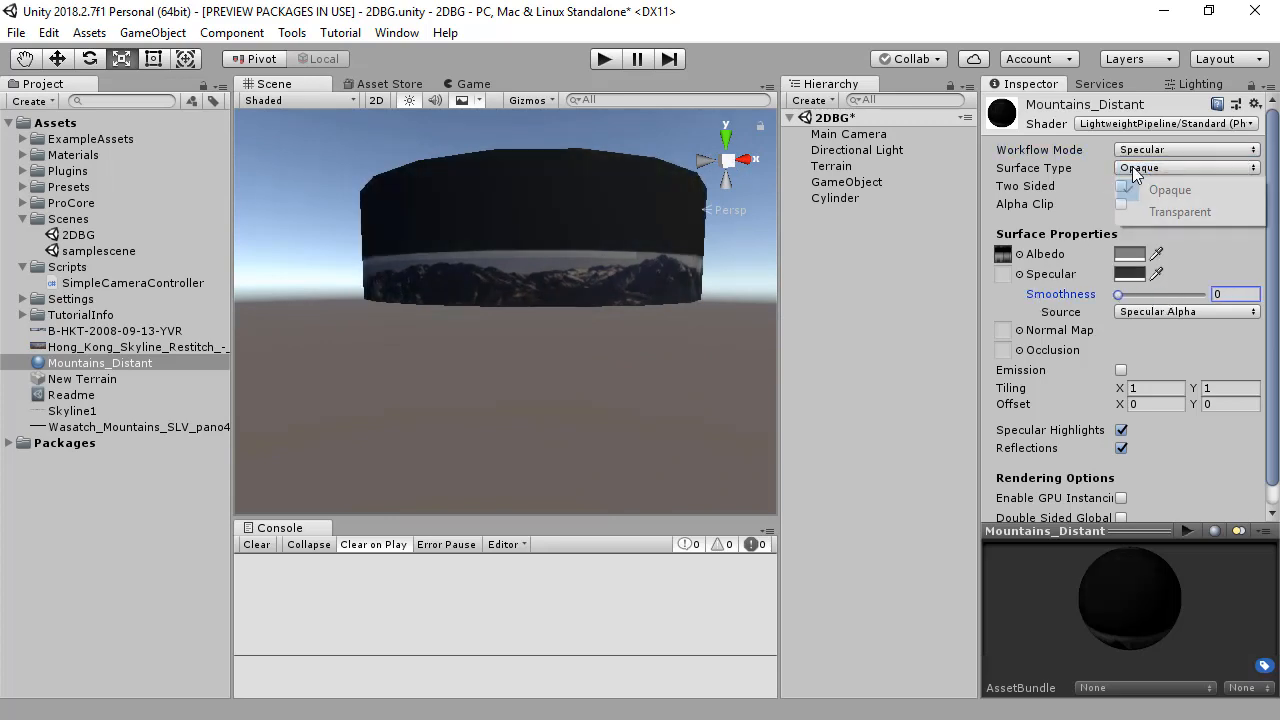
pyautogui.click(1179, 212)
# Step: Raise the cylinder to Y 127 so the mountain band sits around the terrain
pyautogui.keyDown('alt'); pyautogui.moveTo(777, 273); pyautogui.dragTo(588, 326); pyautogui.keyUp('alt')
pyautogui.press('r')
pyautogui.click(588, 326)
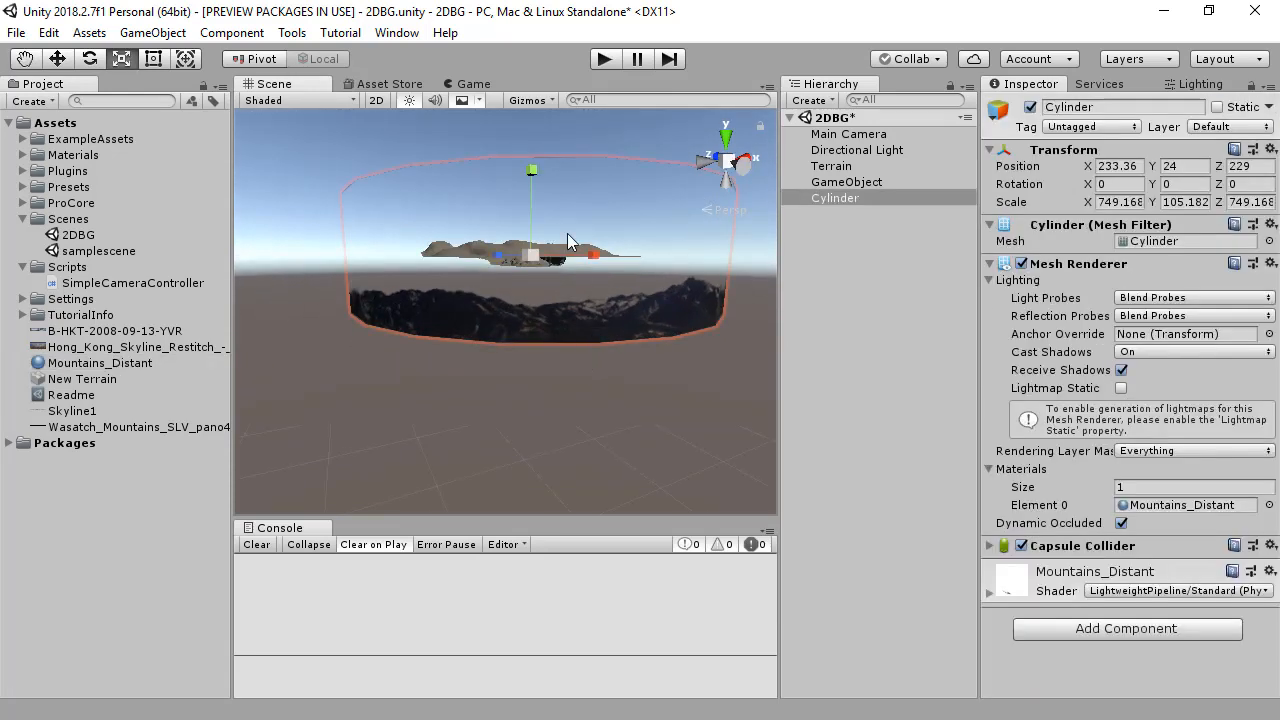
pyautogui.press('w')
pyautogui.moveTo(532, 170); pyautogui.dragTo(531, 120)
pyautogui.keyDown('alt'); pyautogui.moveTo(528, 215); pyautogui.dragTo(1055, 275); pyautogui.keyUp('alt')
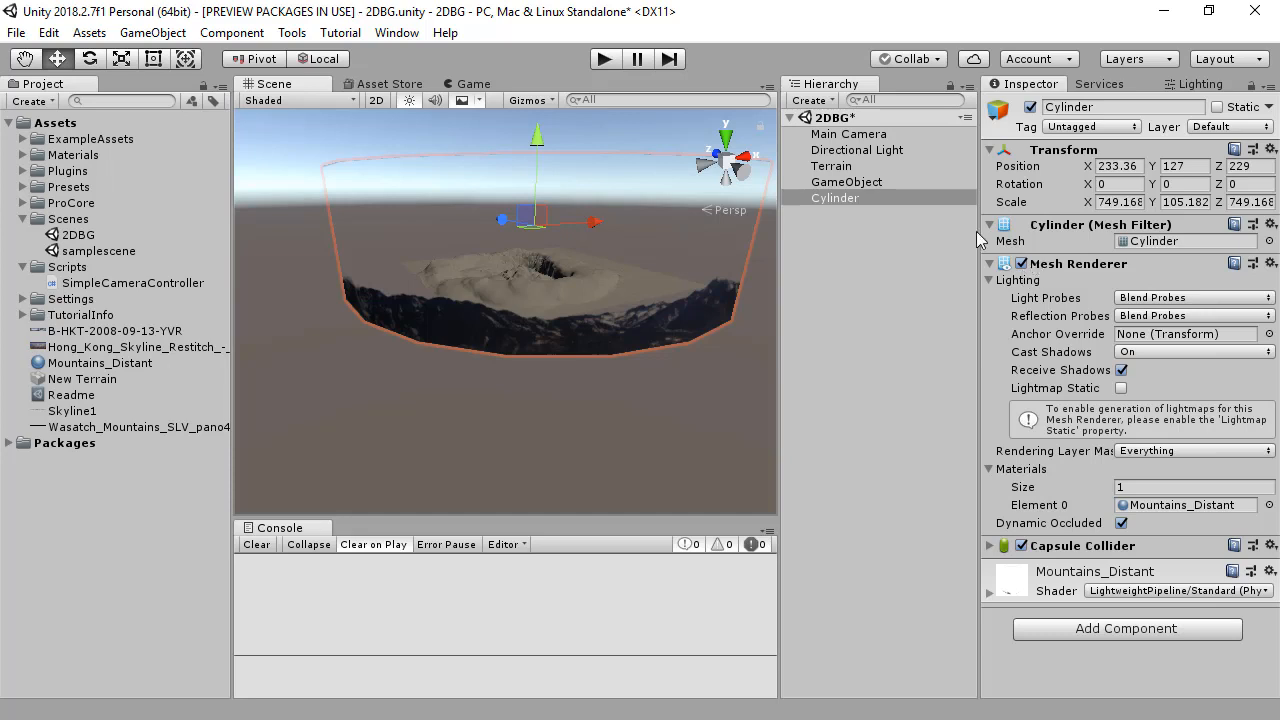
pyautogui.moveTo(589, 201); pyautogui.dragTo(532, 243, button='middle')
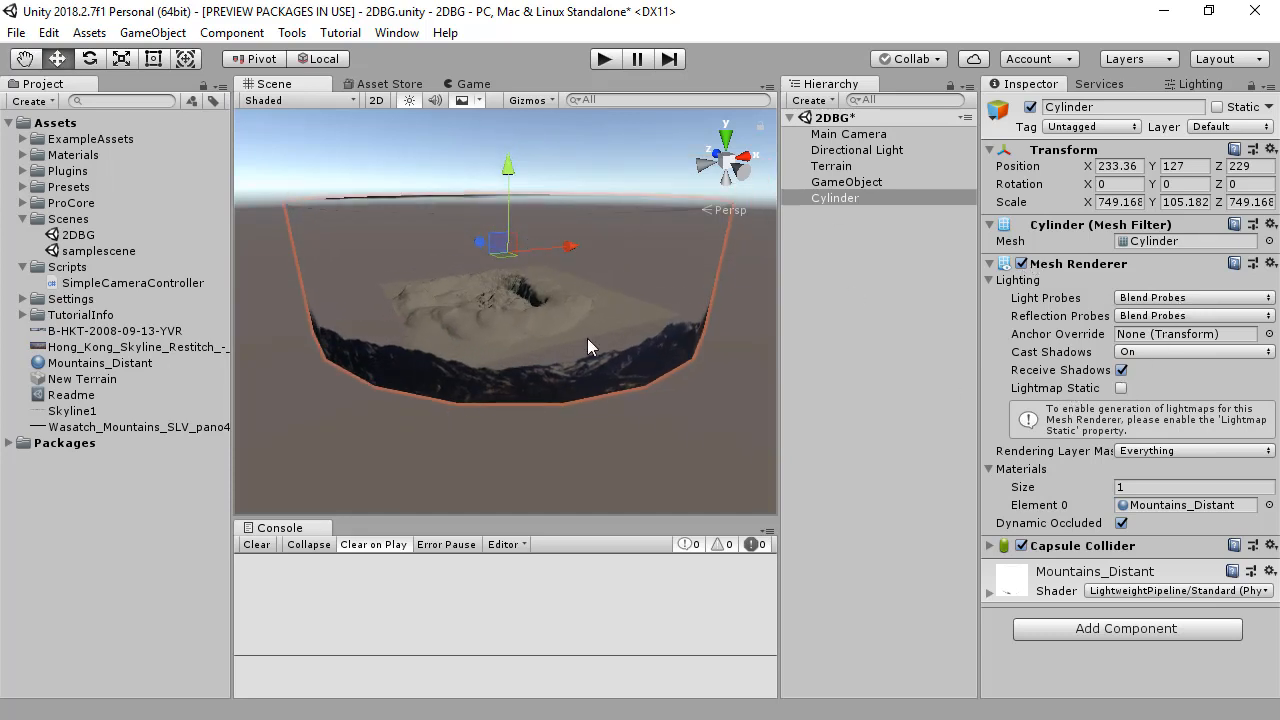
pyautogui.keyDown('alt'); pyautogui.moveTo(588, 339); pyautogui.dragTo(779, 327); pyautogui.keyUp('alt')
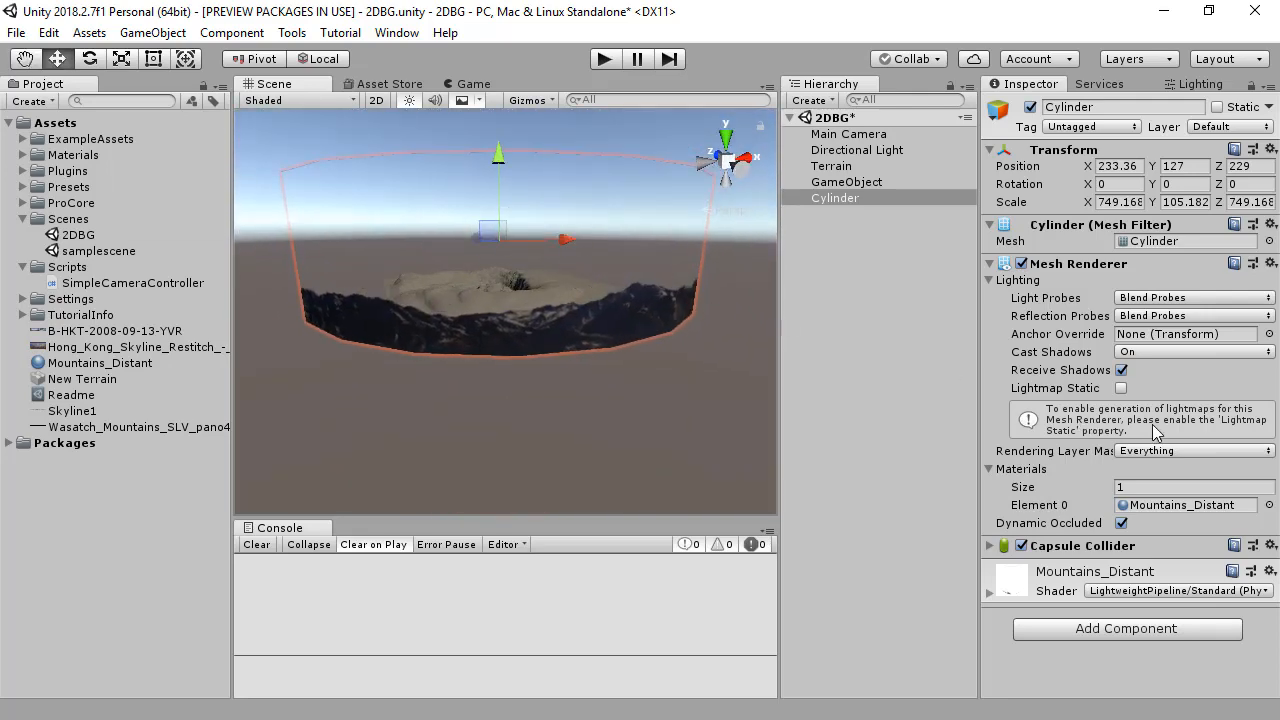
# Step: Open the ProBuilder window and convert the cylinder to an editable mesh with ProBuilderize
pyautogui.click(292, 32)
pyautogui.moveTo(320, 58)
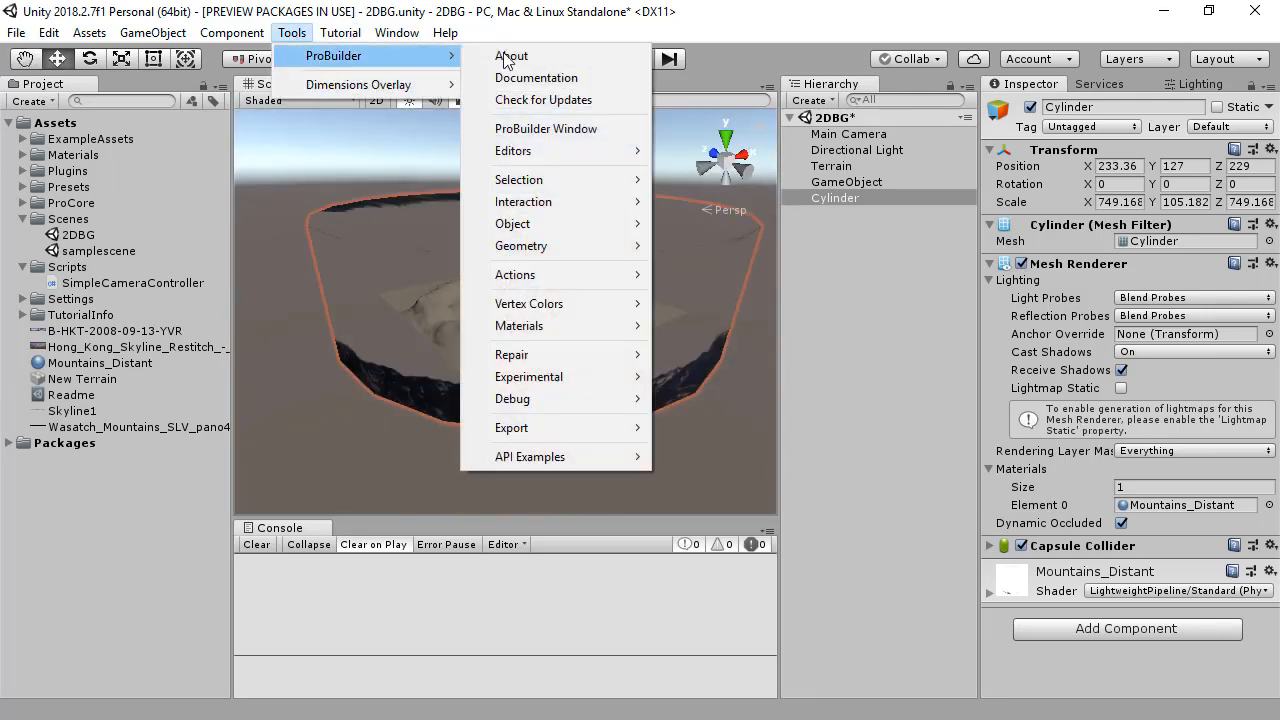
pyautogui.click(541, 130)
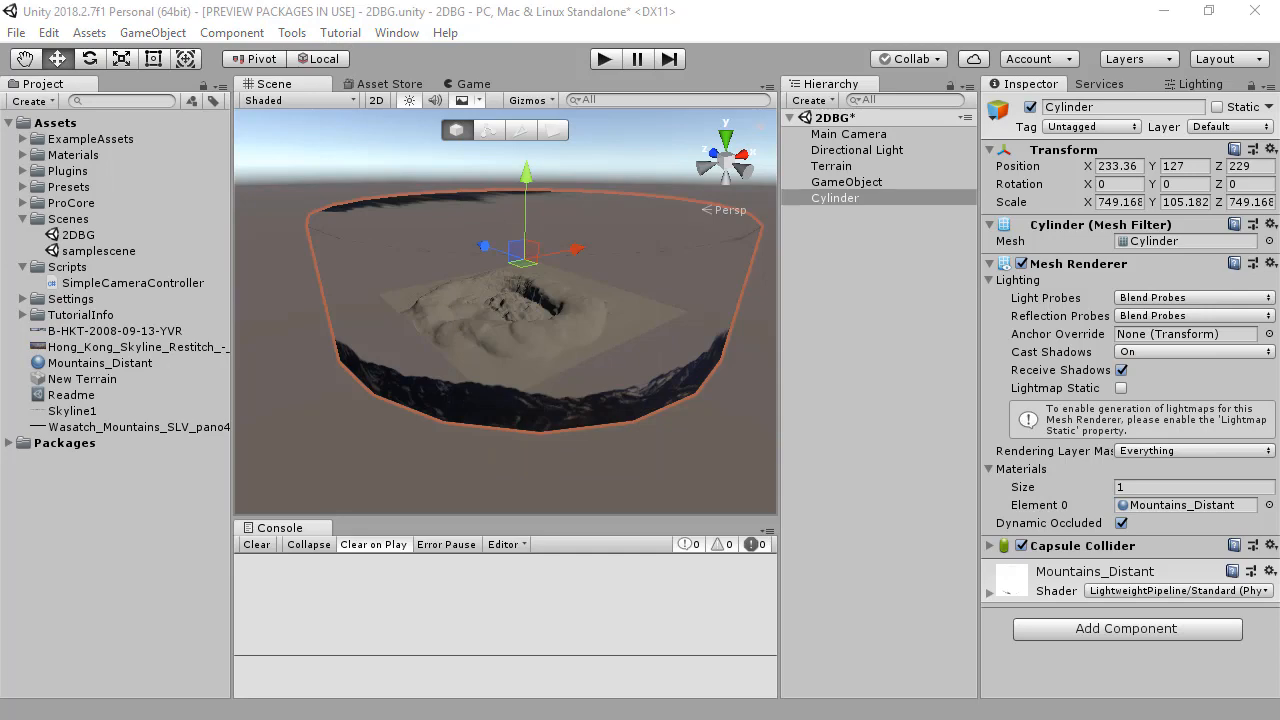
pyautogui.moveTo(1150, 562); pyautogui.dragTo(1047, 123)
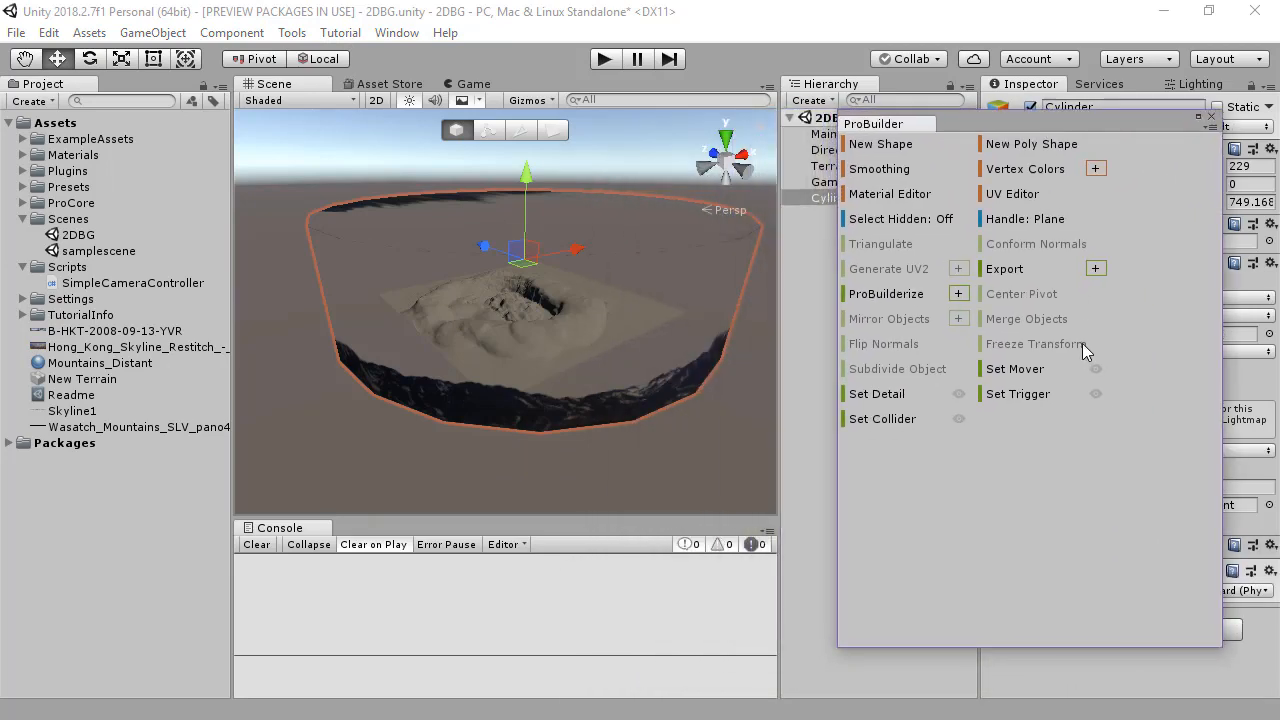
pyautogui.moveTo(566, 294)
pyautogui.keyDown('alt'); pyautogui.mouseDown()
pyautogui.moveTo(580, 289)
pyautogui.moveTo(564, 310)
pyautogui.mouseUp(); pyautogui.keyUp('alt')
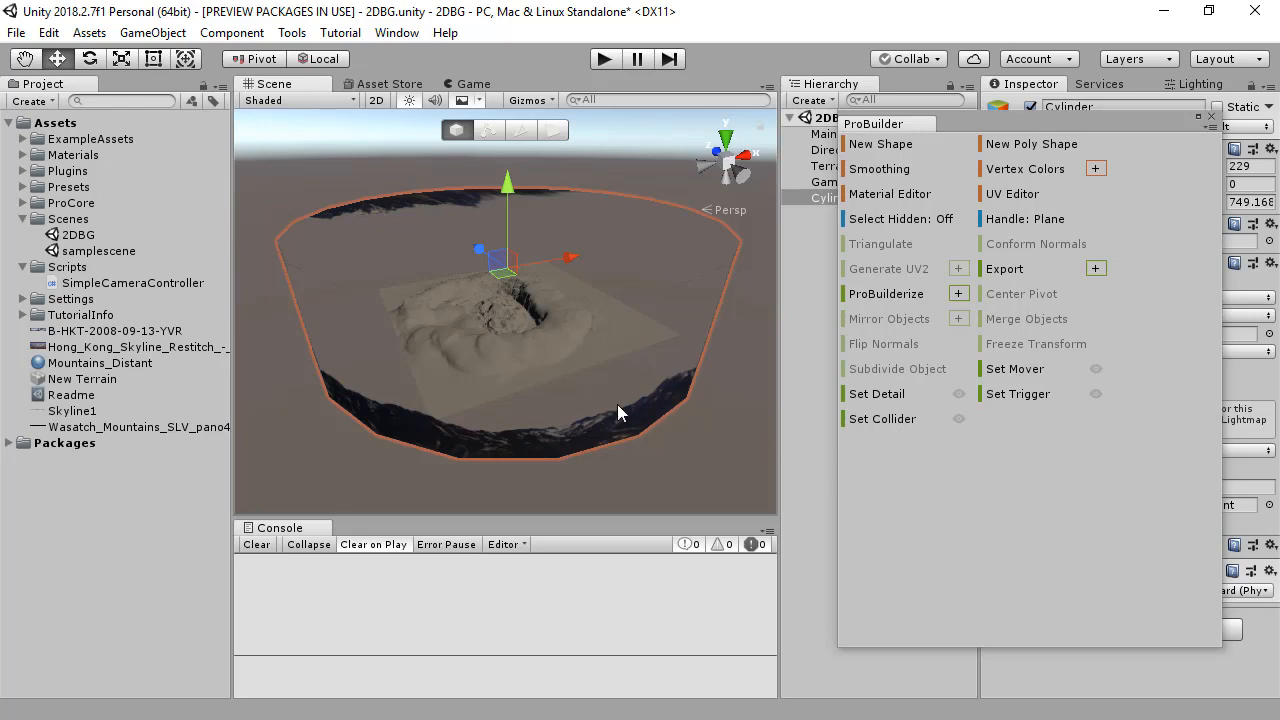
pyautogui.click(886, 294)
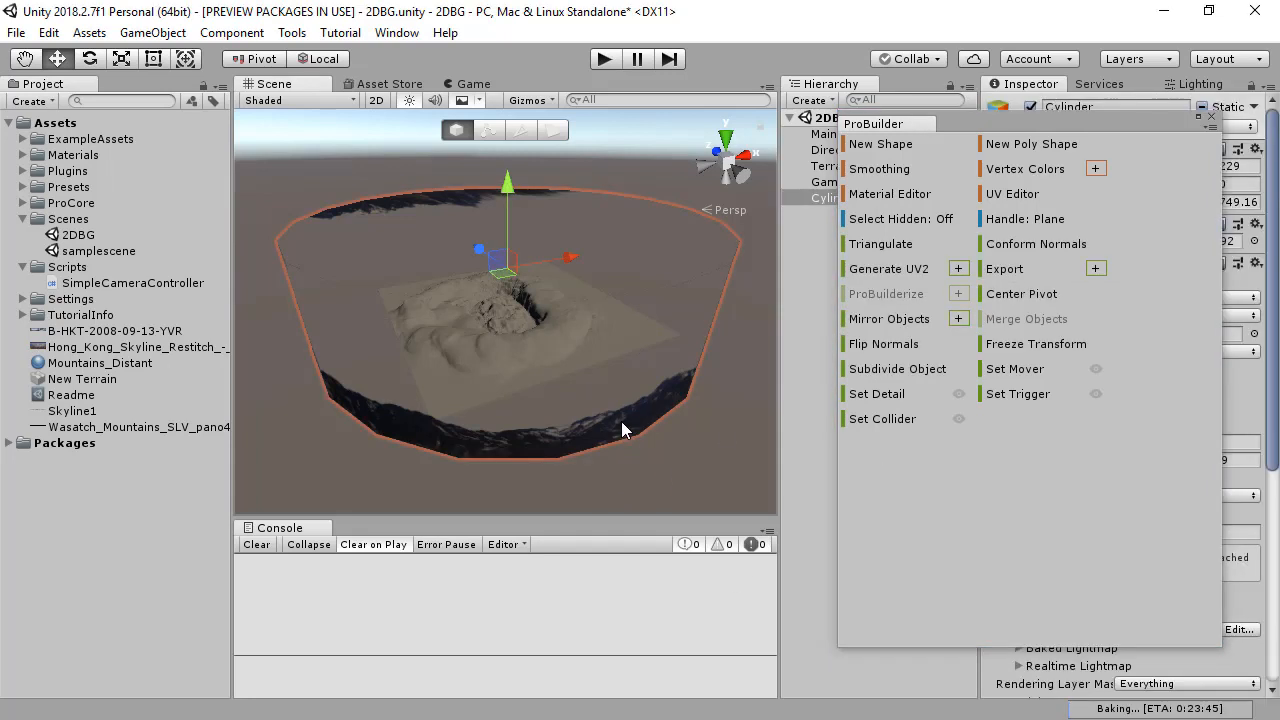
# Step: Flip the cylinder's normals so the mountain texture shows on the inside, and inspect it around the terrain
pyautogui.click(884, 345)
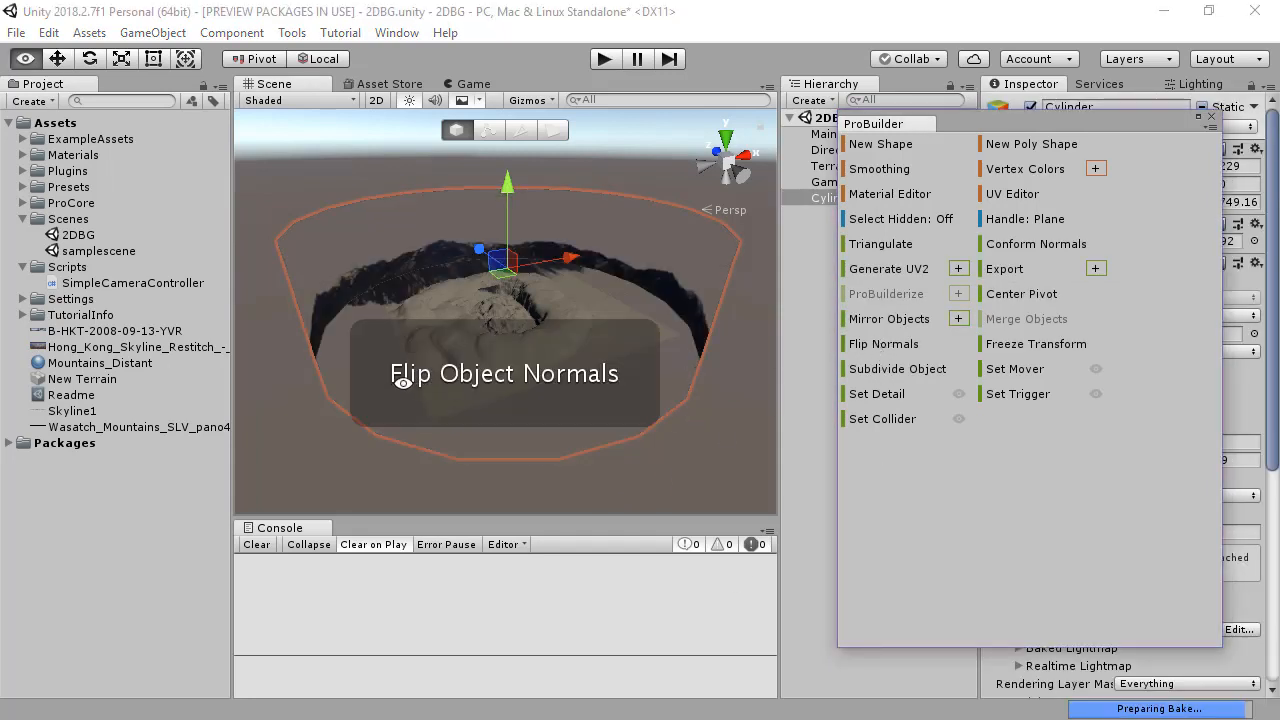
pyautogui.keyDown('alt'); pyautogui.moveTo(430, 350); pyautogui.dragTo(406, 220); pyautogui.keyUp('alt')
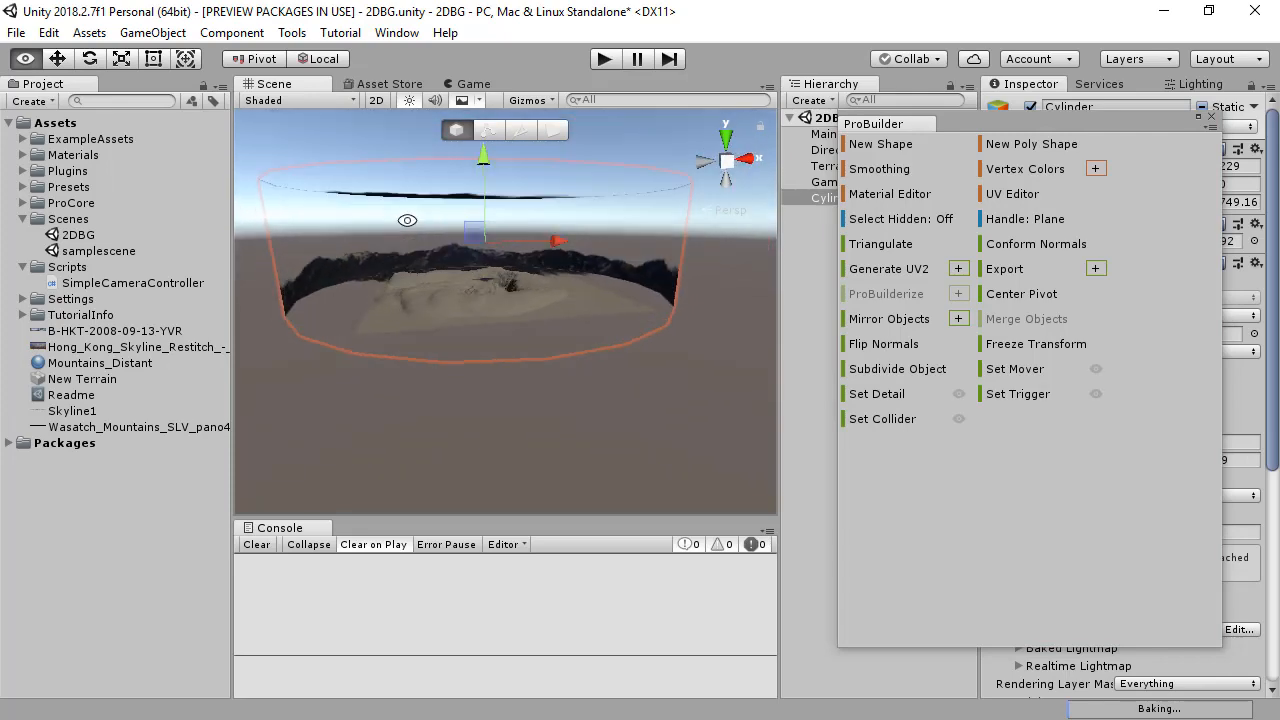
pyautogui.keyDown('alt'); pyautogui.moveTo(406, 220); pyautogui.dragTo(860, 290, button='right'); pyautogui.keyUp('alt')
pyautogui.keyDown('alt'); pyautogui.moveTo(494, 270); pyautogui.dragTo(529, 328); pyautogui.keyUp('alt')
pyautogui.keyDown('alt'); pyautogui.moveTo(529, 328); pyautogui.dragTo(306, 311, button='right'); pyautogui.keyUp('alt')
pyautogui.keyDown('alt'); pyautogui.moveTo(306, 311); pyautogui.dragTo(511, 360); pyautogui.keyUp('alt')
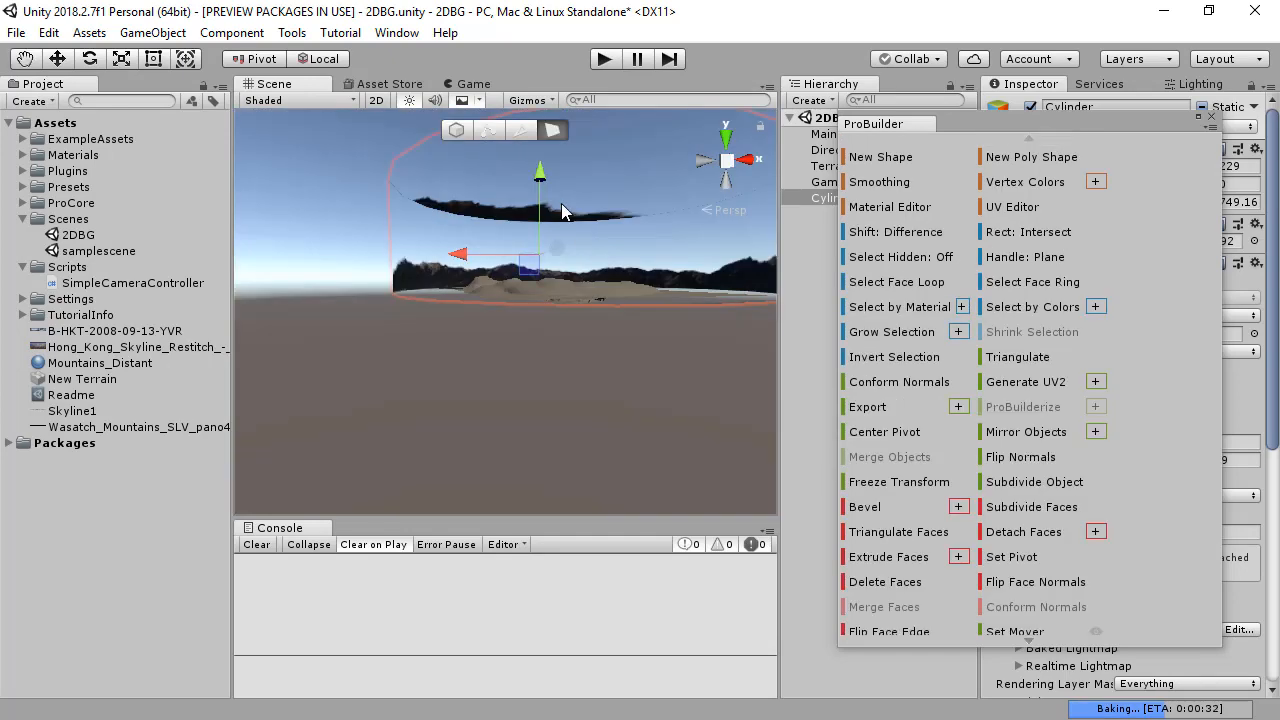
# Step: Grow the face selection across the cylinder's top cap, detach those faces to a new object and delete it
pyautogui.keyDown('alt'); pyautogui.moveTo(566, 206); pyautogui.dragTo(520, 300); pyautogui.keyUp('alt')
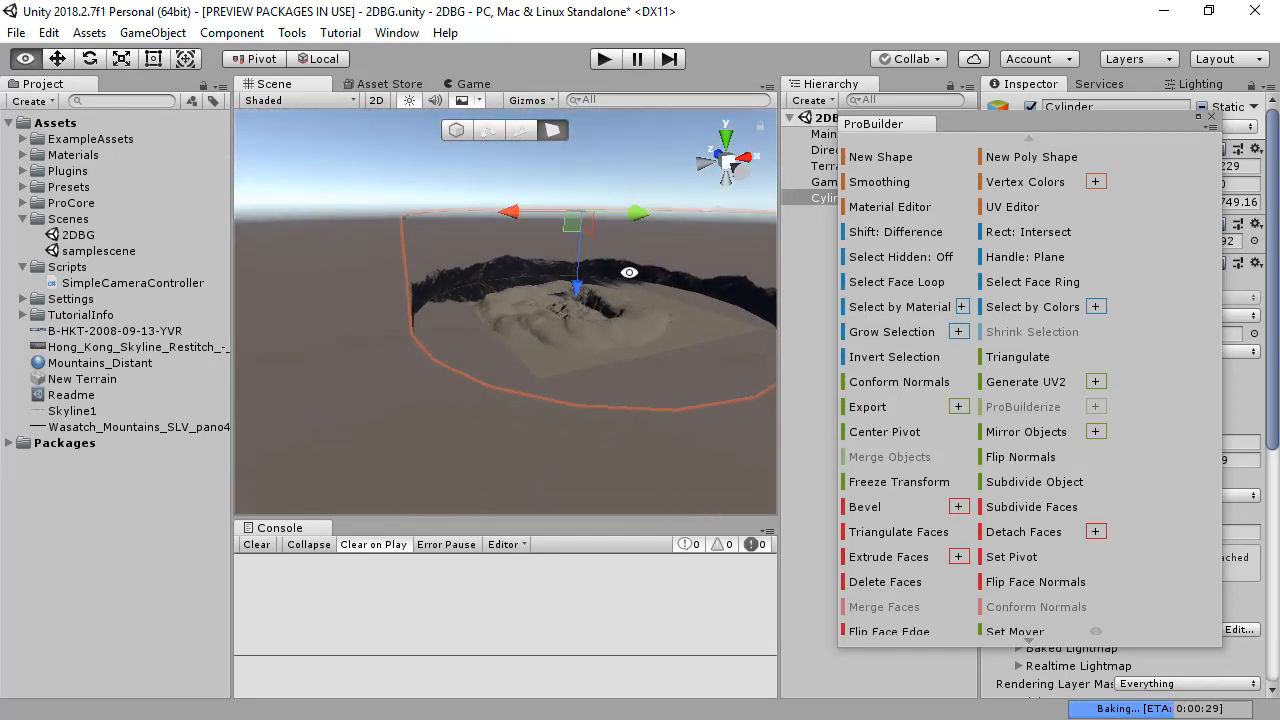
pyautogui.click(881, 338)
pyautogui.keyDown('alt'); pyautogui.moveTo(560, 258); pyautogui.dragTo(514, 349); pyautogui.keyUp('alt')
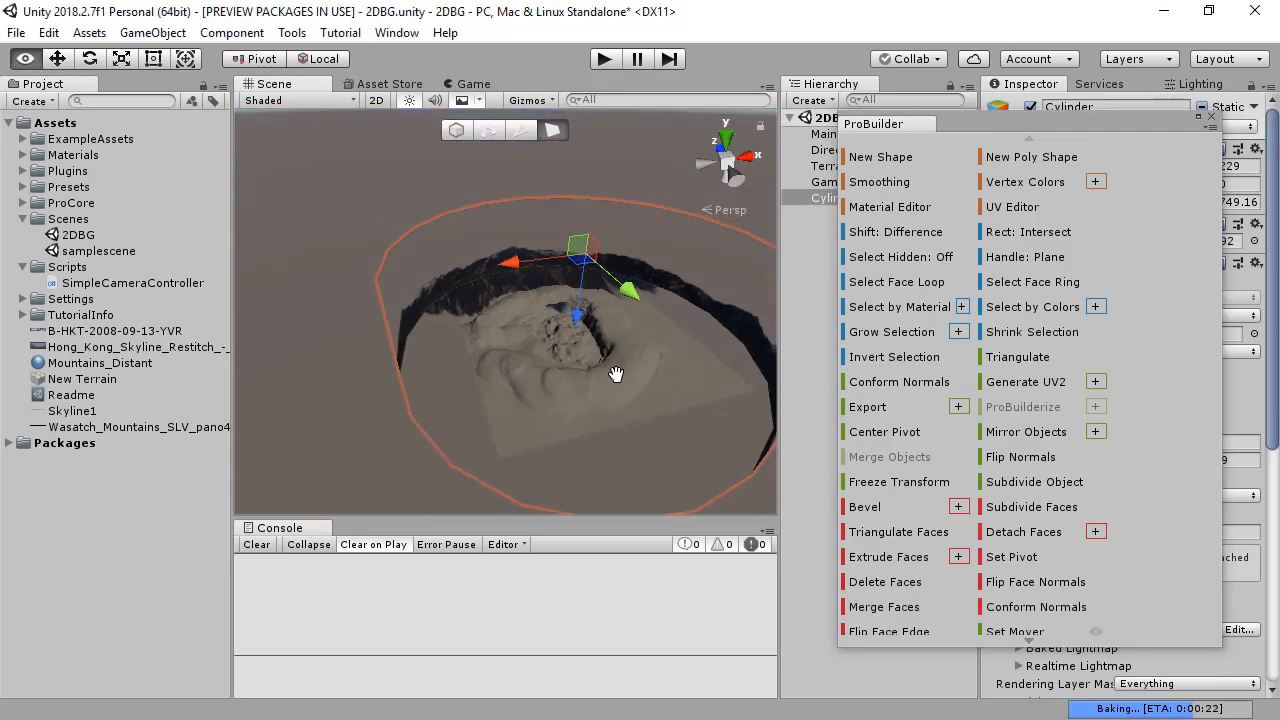
pyautogui.moveTo(614, 371); pyautogui.dragTo(658, 387)
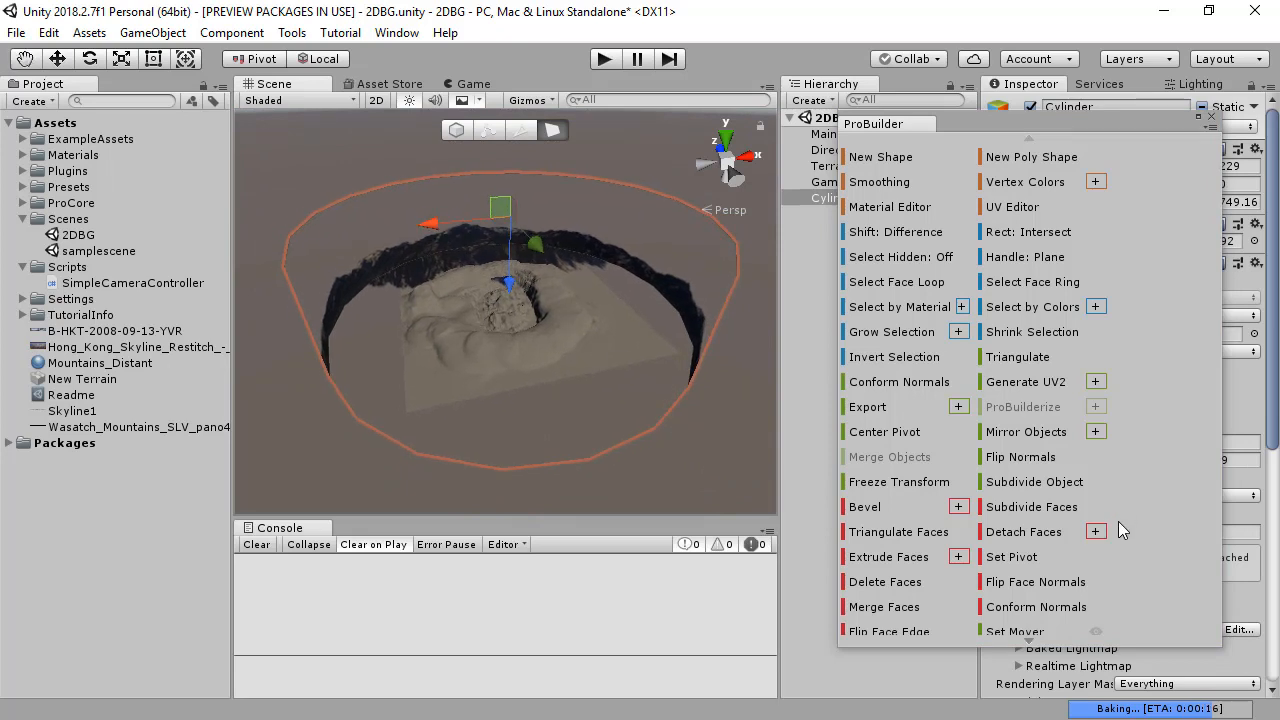
pyautogui.click(1020, 538)
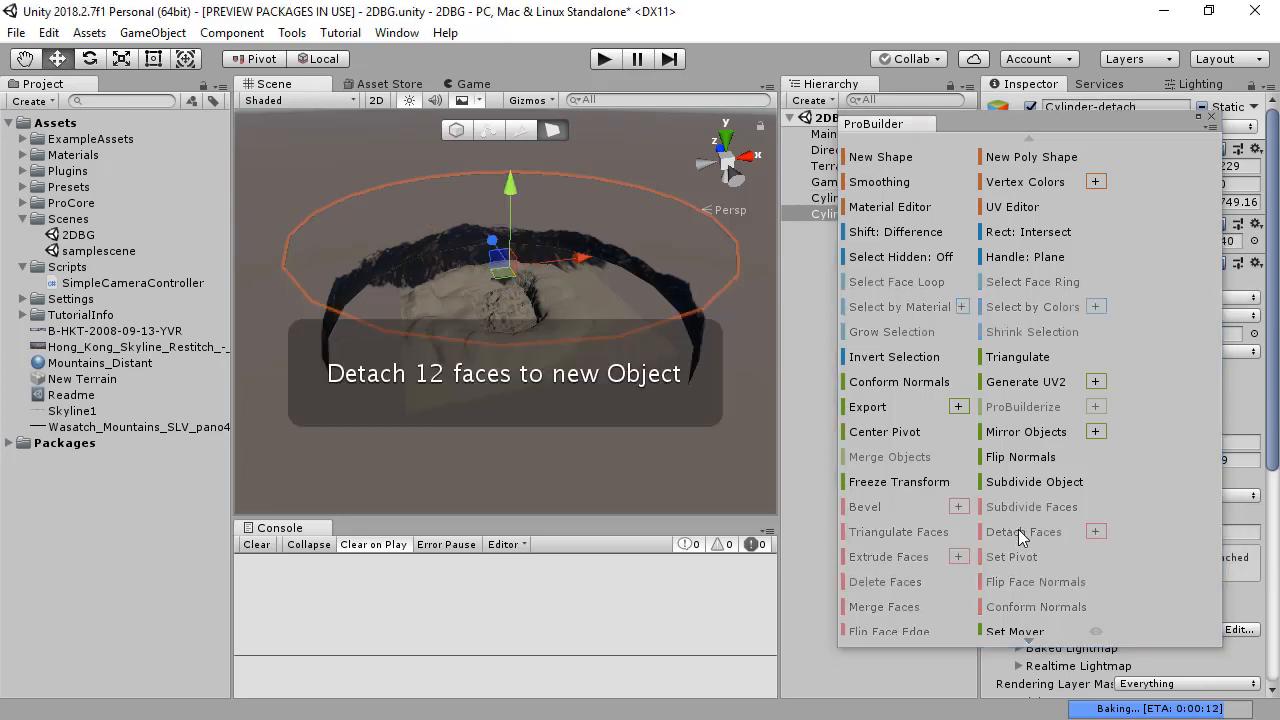
pyautogui.keyDown('alt'); pyautogui.moveTo(491, 451); pyautogui.dragTo(480, 485); pyautogui.keyUp('alt')
pyautogui.press('Delete')
# Step: Select the cylinder's bottom cap faces by growing from one face, detach them to a new object and delete it
pyautogui.click(427, 271)
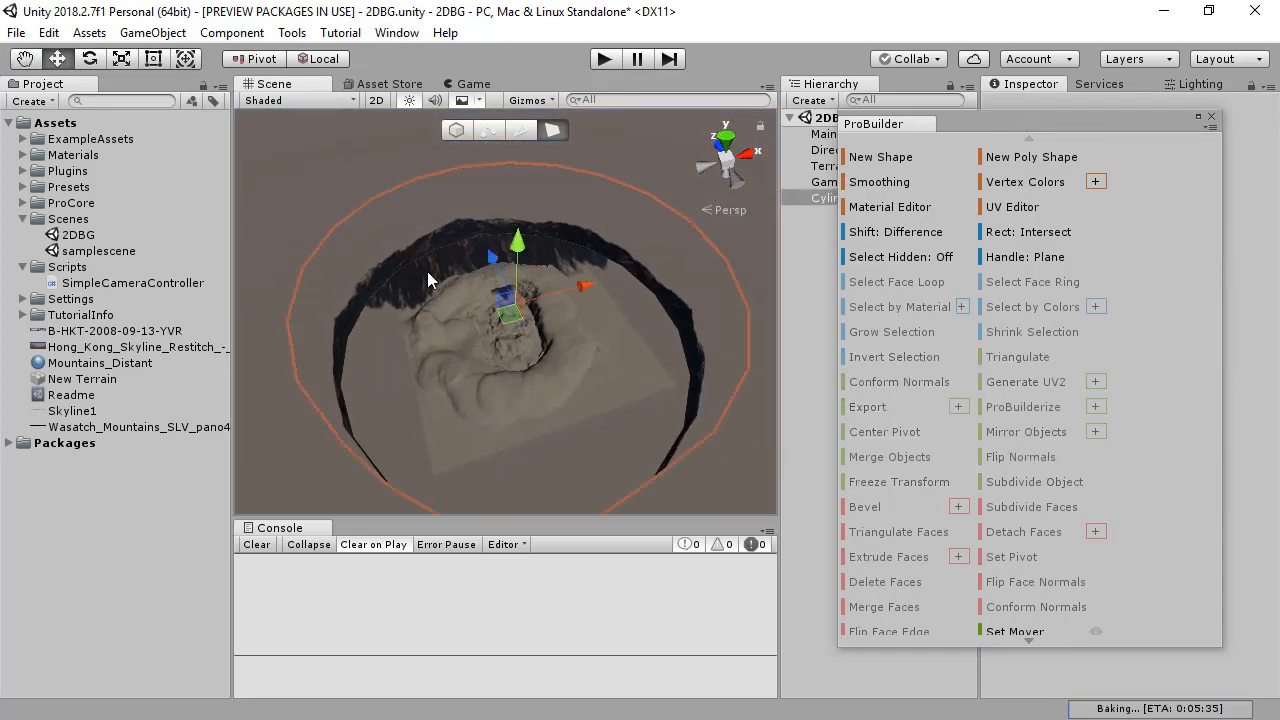
pyautogui.click(413, 290)
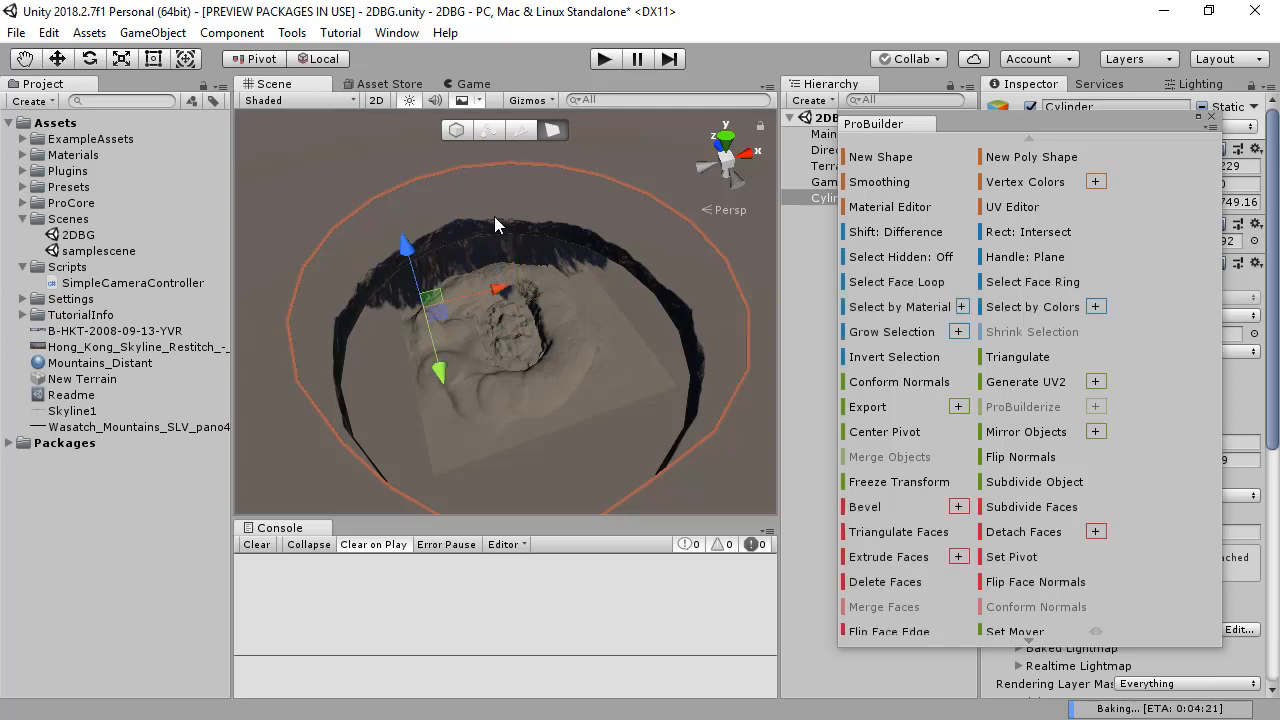
pyautogui.click(537, 262)
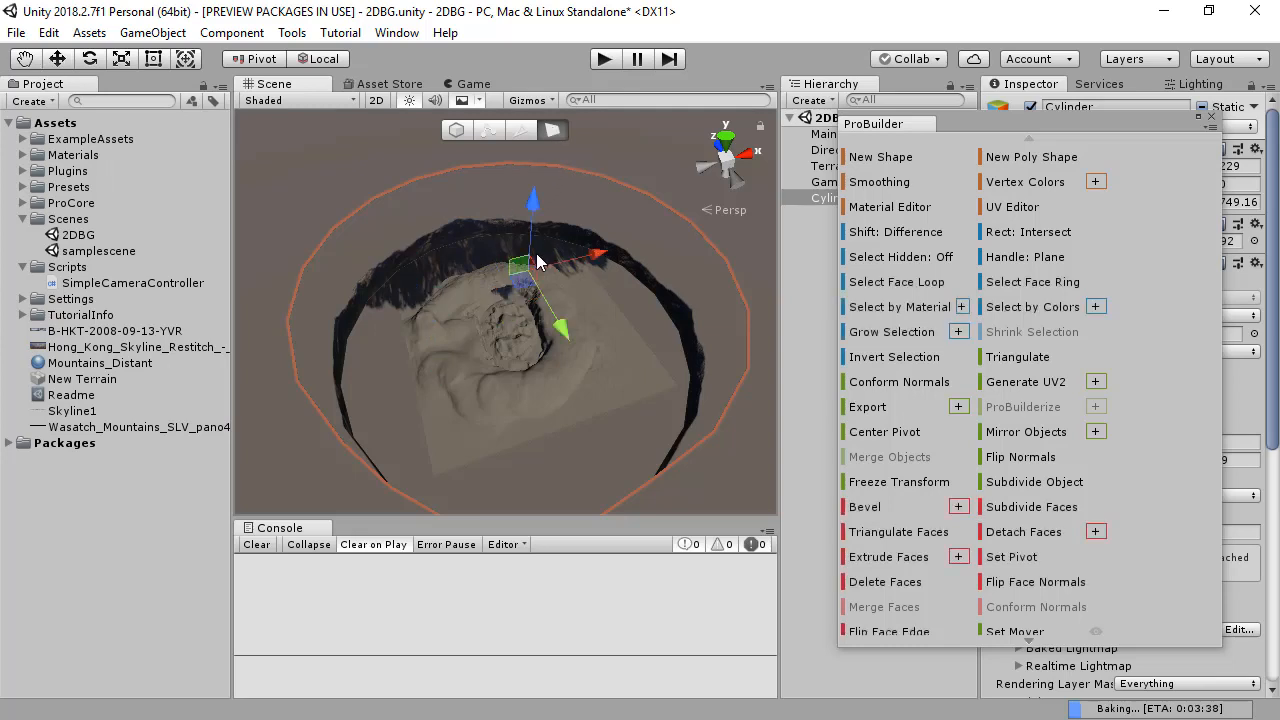
pyautogui.click(890, 332)
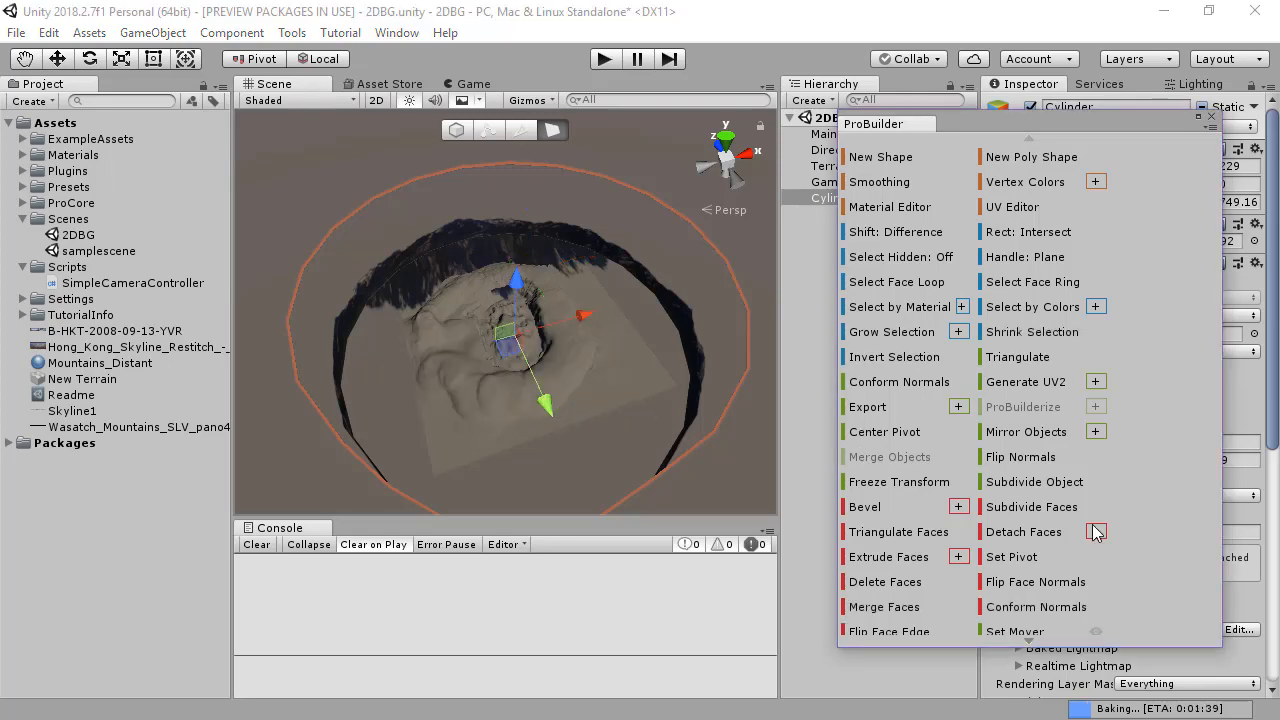
pyautogui.click(1003, 537)
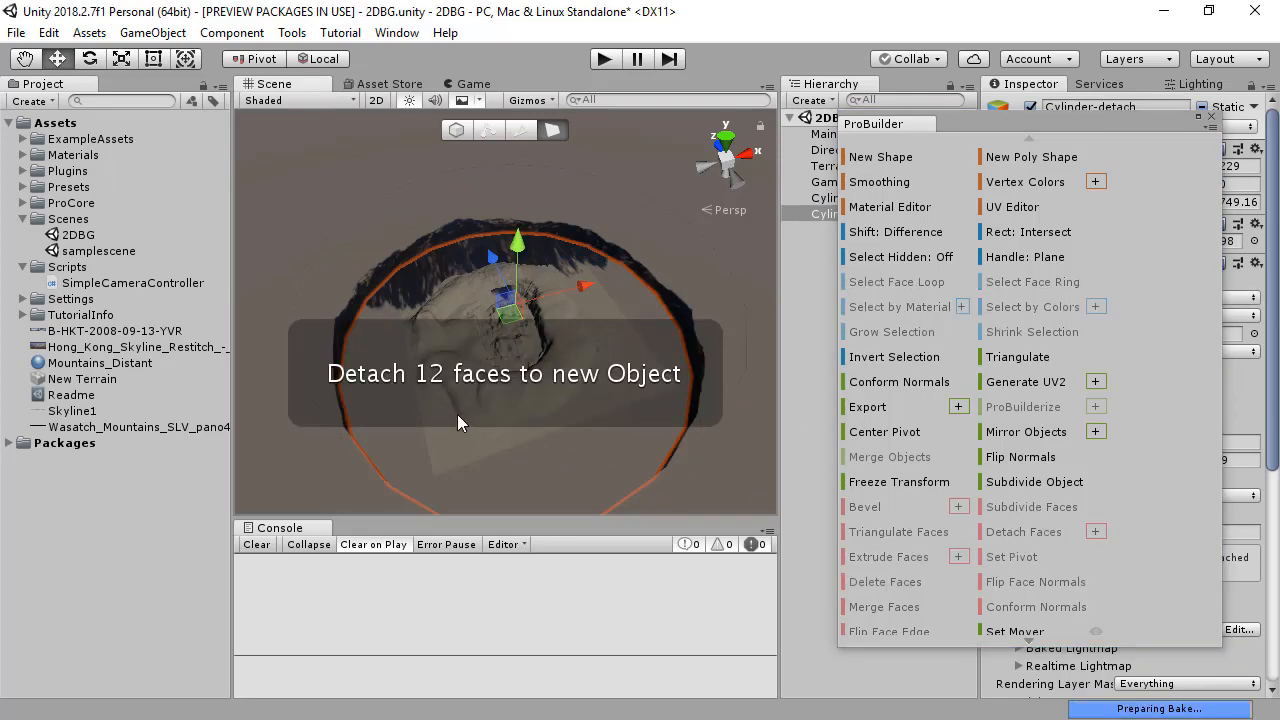
pyautogui.click(457, 414)
pyautogui.keyDown('alt'); pyautogui.moveTo(497, 452); pyautogui.dragTo(497, 286); pyautogui.keyUp('alt')
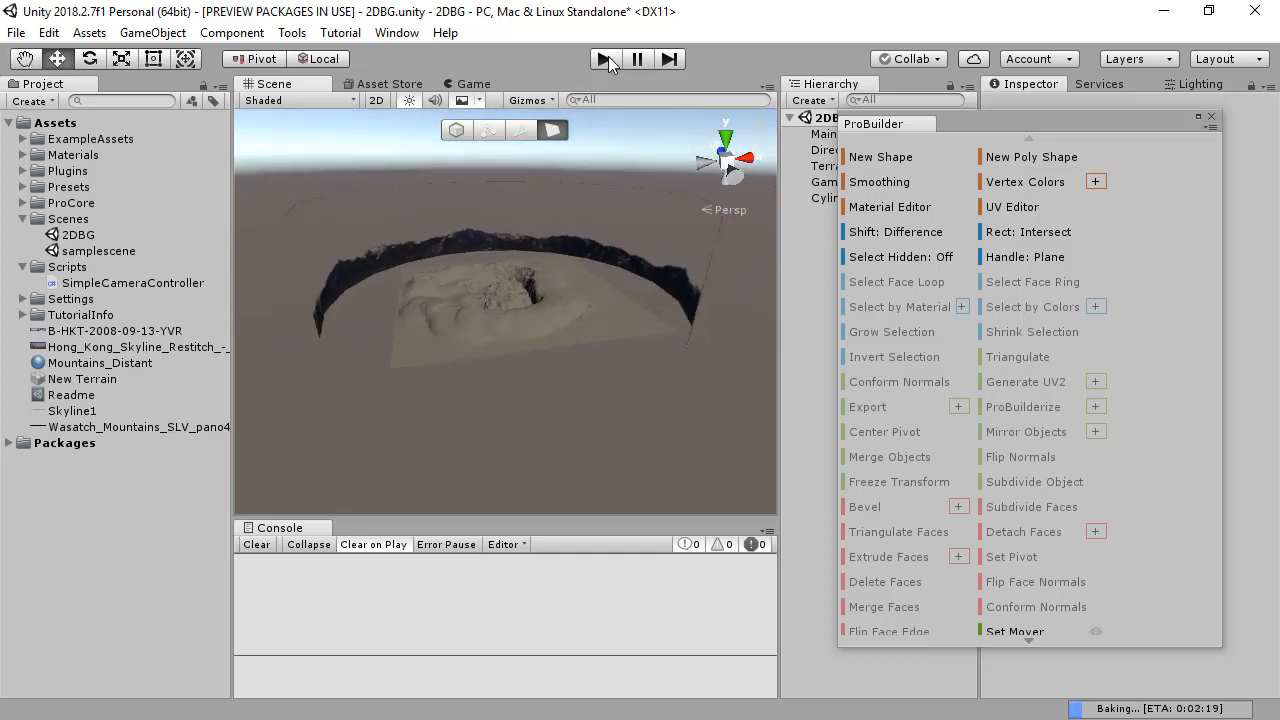
# Step: Play the scene, fly over the terrain to check the distant mountains from ground level, and stop play mode
pyautogui.click(605, 60)
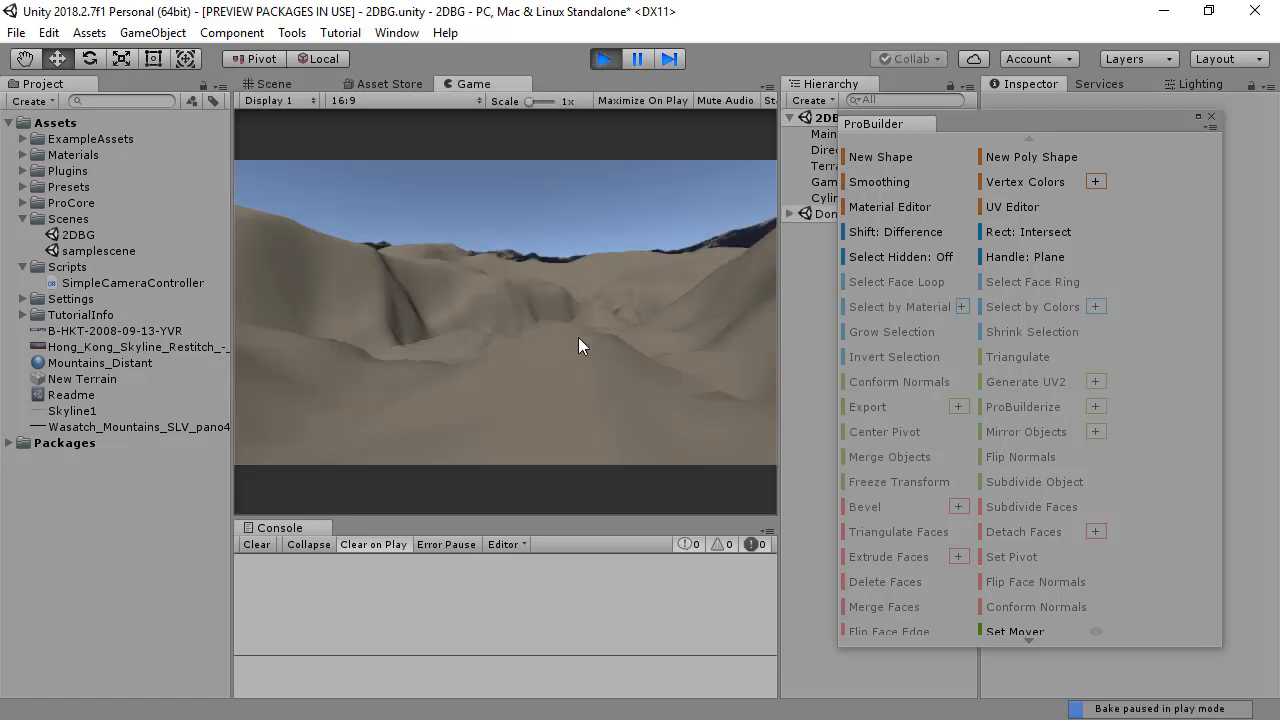
pyautogui.moveTo(505, 312)
pyautogui.mouseDown(button='right')
pyautogui.moveTo(770, 305)
pyautogui.moveTo(450, 300)
pyautogui.moveTo(610, 297)
pyautogui.moveTo(720, 275)
pyautogui.moveTo(695, 293)
pyautogui.moveTo(505, 300)
pyautogui.mouseUp(button='right')
pyautogui.press('w')
pyautogui.press('w')
pyautogui.press('w')
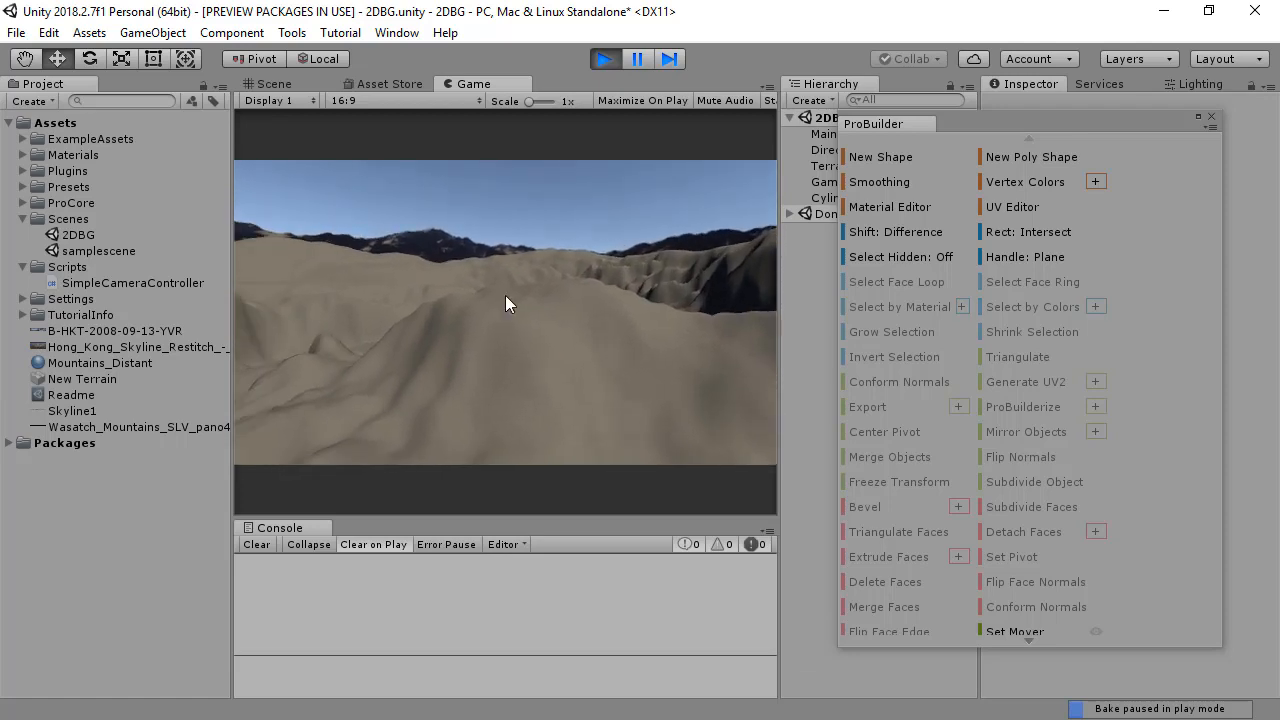
pyautogui.hotkey('ctrl', 'p')
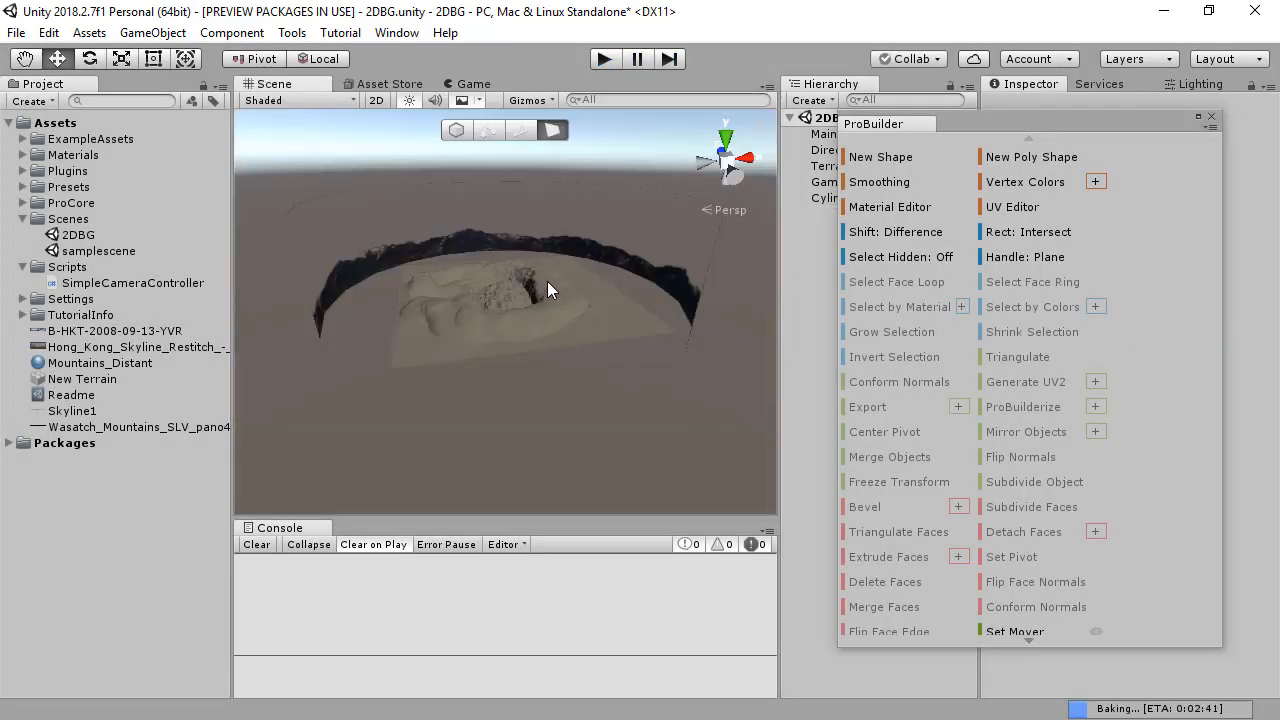
# Step: Open the cylinder in the UV Editor, select all its UV faces, shrink them vertically and align them with the texture's bottom edge
pyautogui.click(540, 218)
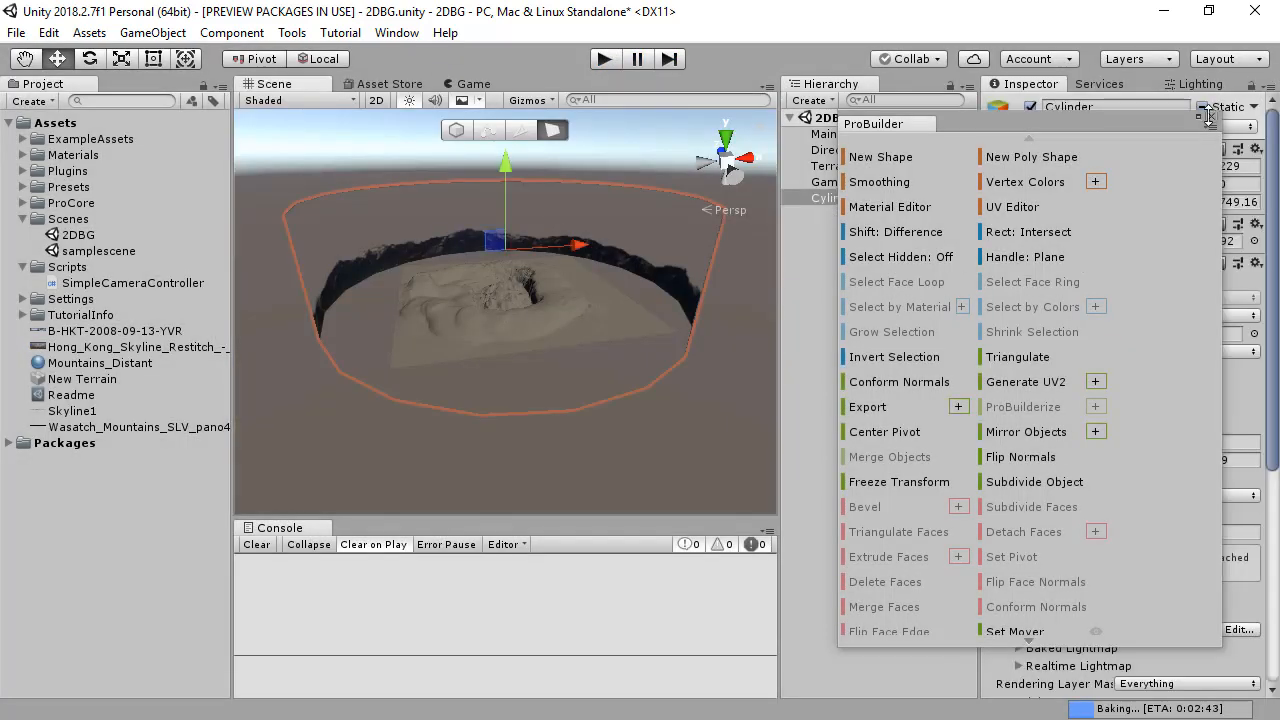
pyautogui.click(1012, 207)
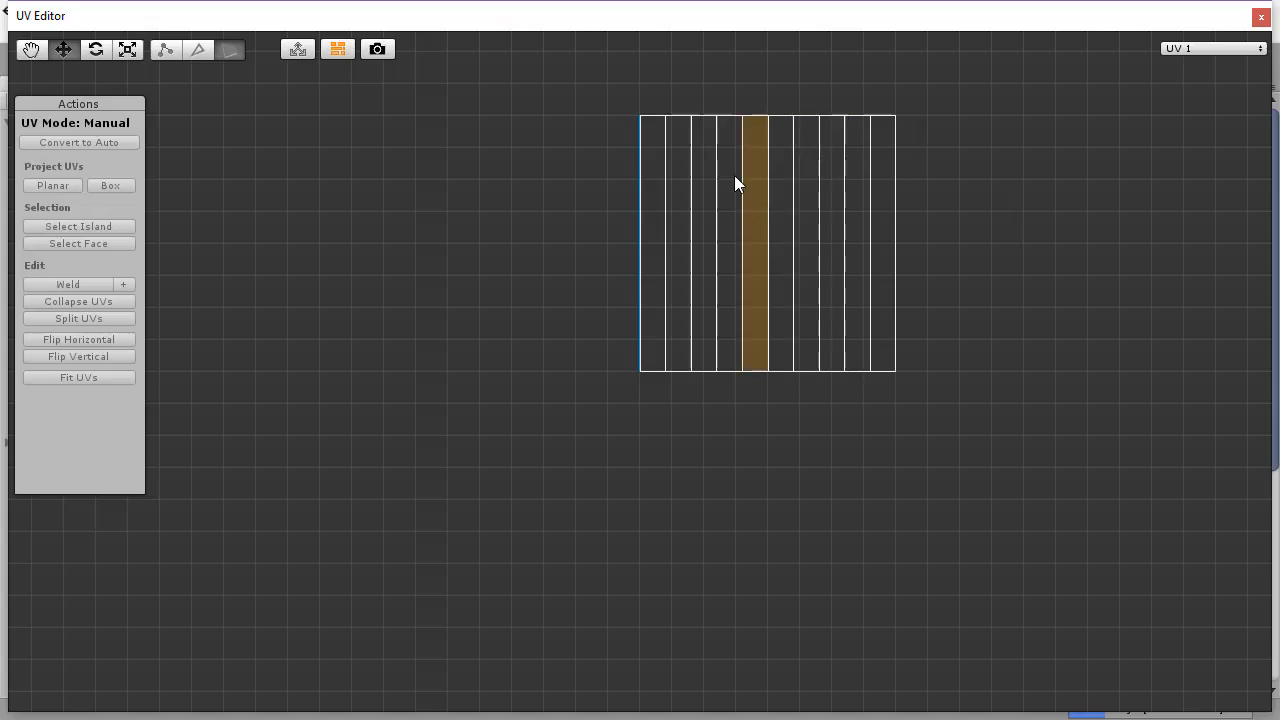
pyautogui.moveTo(607, 92); pyautogui.dragTo(978, 438)
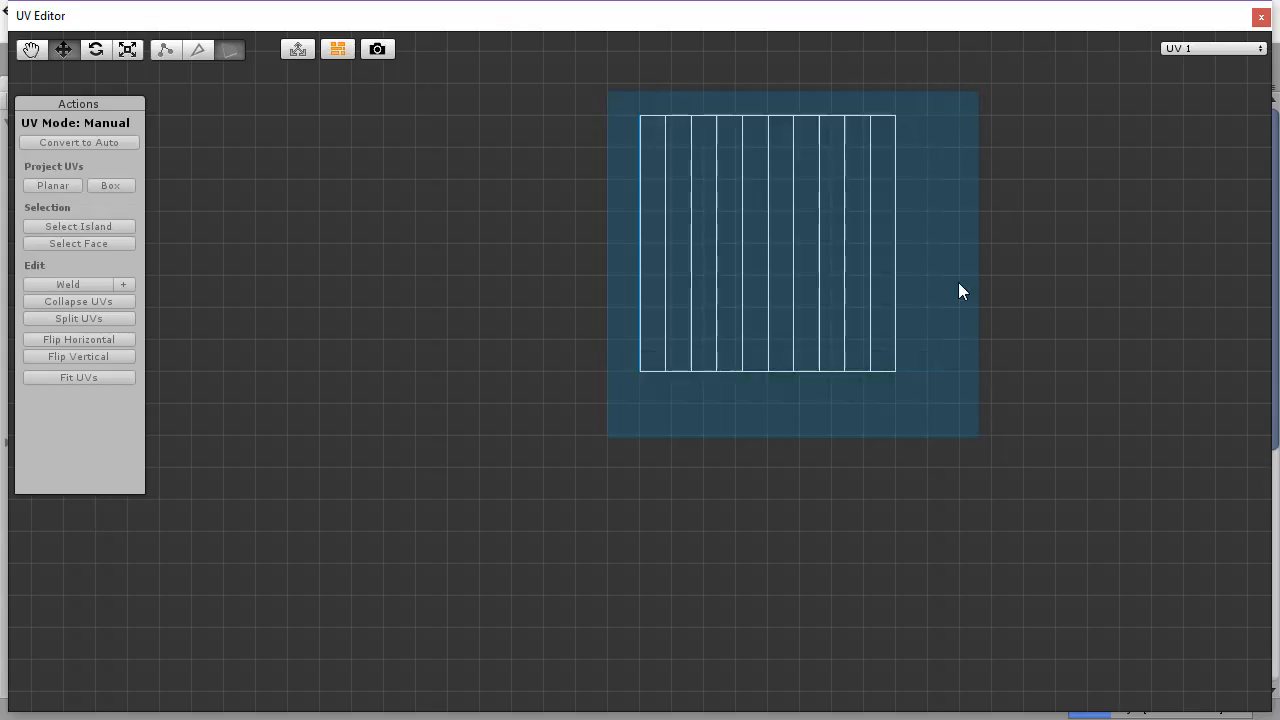
pyautogui.moveTo(957, 238); pyautogui.dragTo(746, 260, button='middle')
pyautogui.press('r')
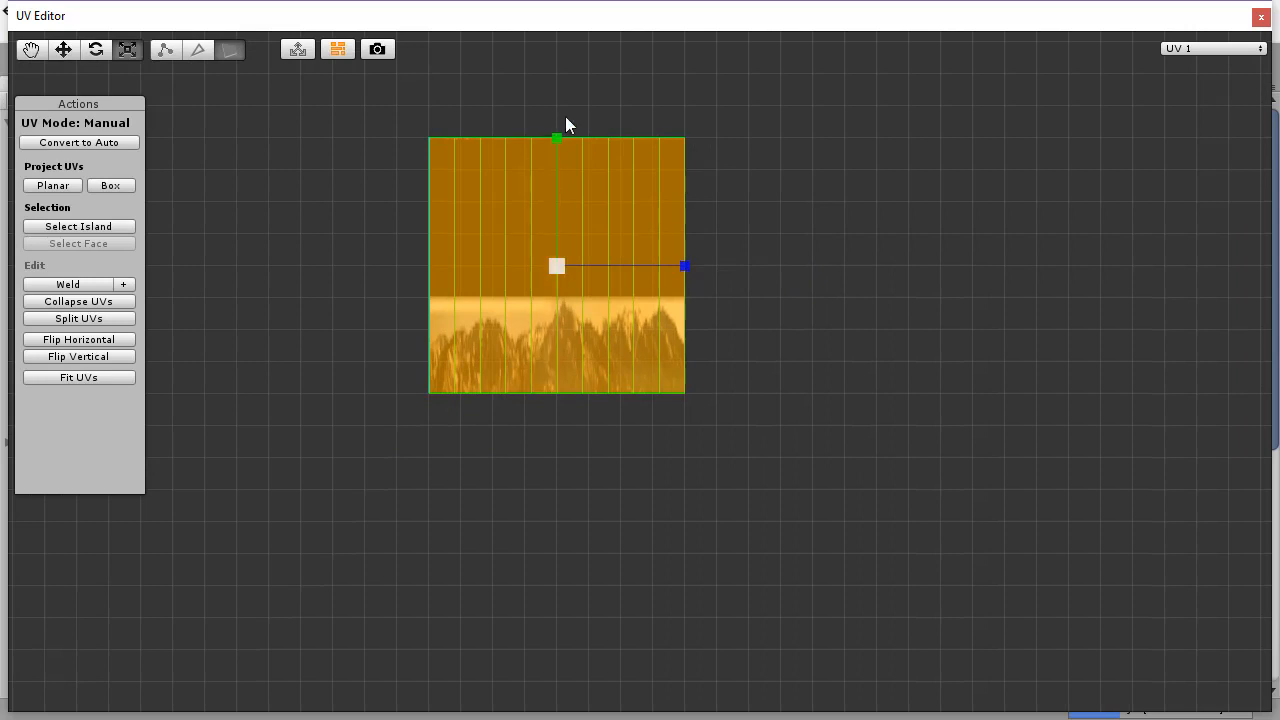
pyautogui.moveTo(556, 135); pyautogui.dragTo(560, 155)
pyautogui.press('w')
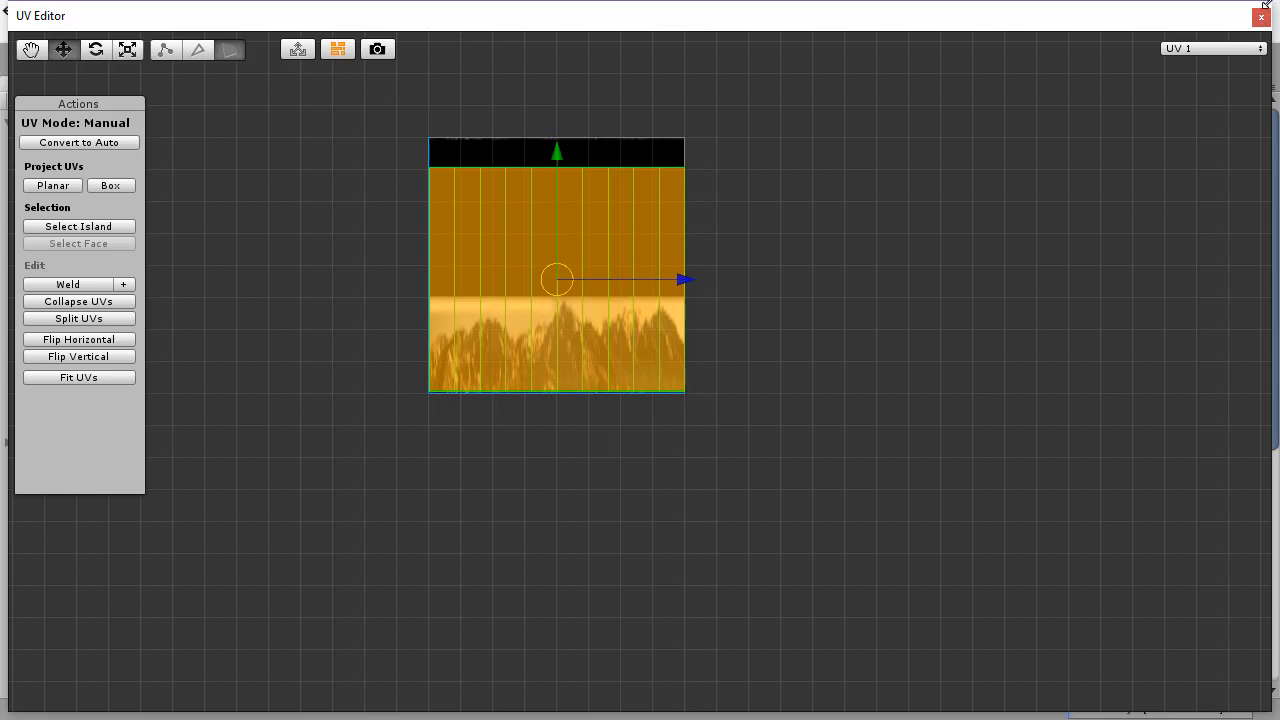
# Step: Shrink the UV Editor window, place it clear of the scene view and nudge the UVs slightly upward while watching the mountains
pyautogui.moveTo(1265, 5); pyautogui.dragTo(638, 152)
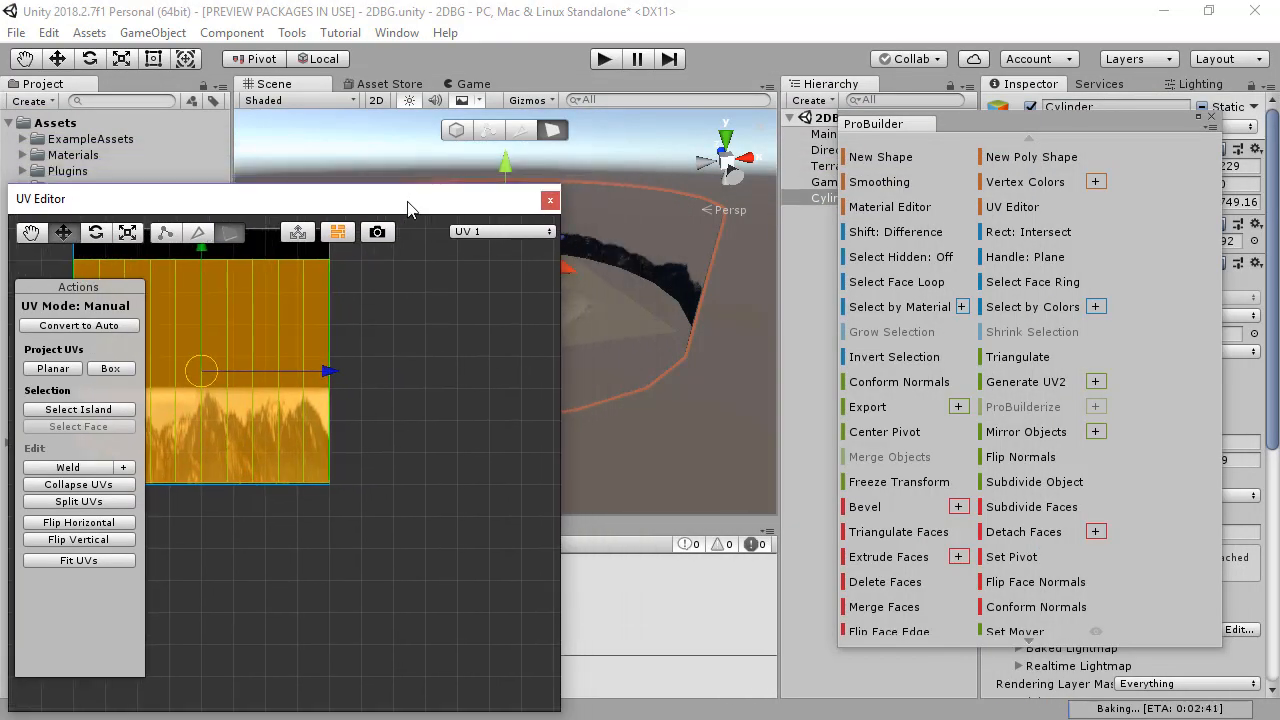
pyautogui.moveTo(409, 199); pyautogui.dragTo(1066, 108)
pyautogui.moveTo(1062, 360); pyautogui.dragTo(1079, 367, button='middle')
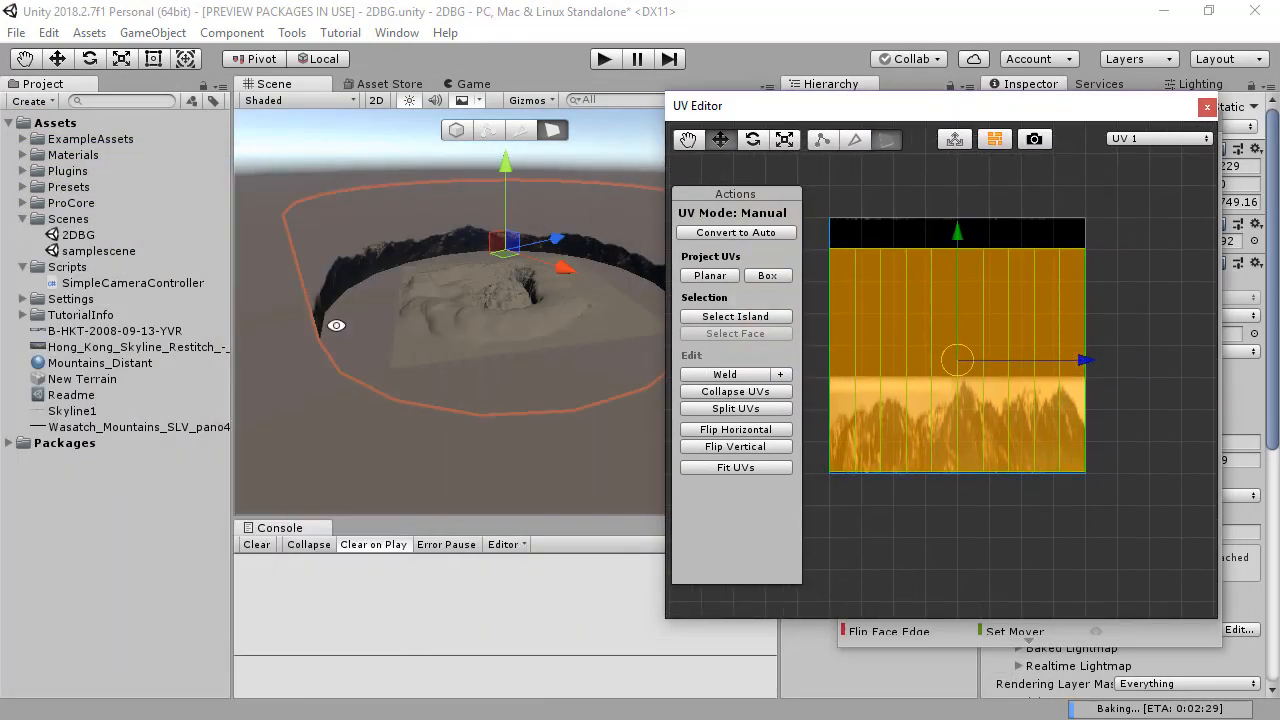
pyautogui.keyDown('alt'); pyautogui.moveTo(334, 323); pyautogui.dragTo(340, 184); pyautogui.keyUp('alt')
pyautogui.moveTo(957, 230)
pyautogui.mouseDown()
pyautogui.moveTo(966, 194)
pyautogui.moveTo(969, 225)
pyautogui.mouseUp()
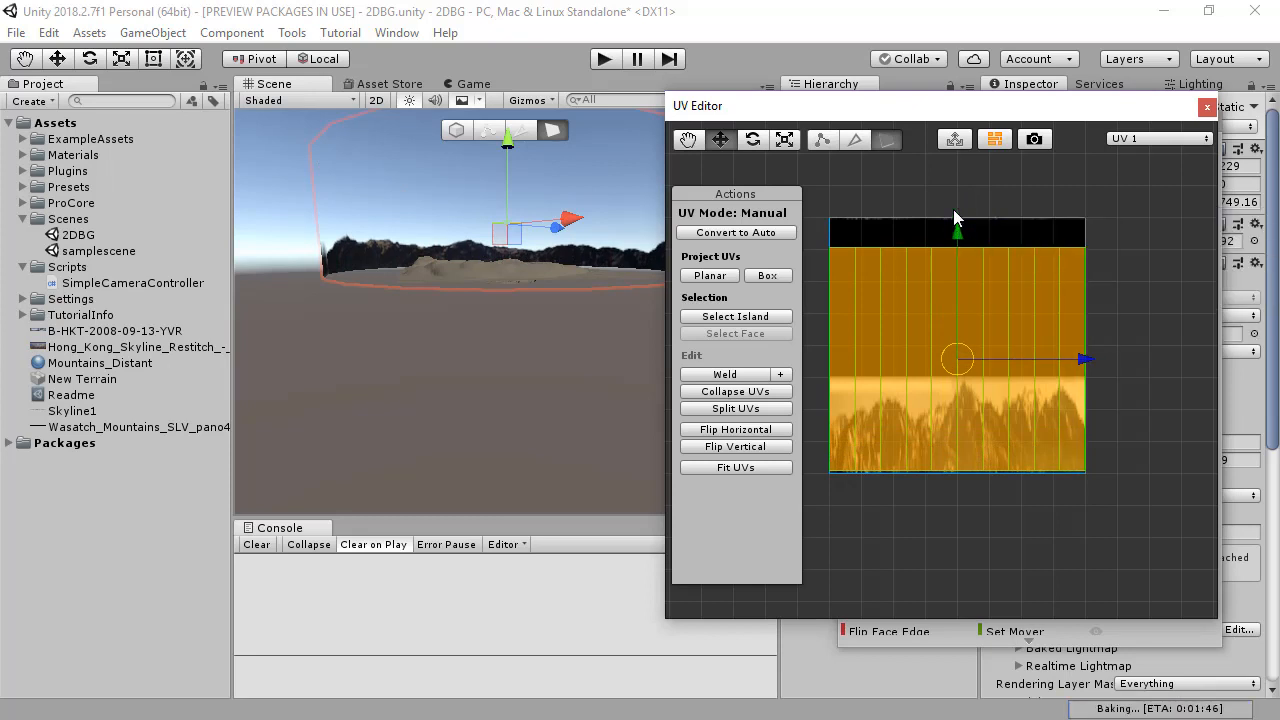
# Step: Lower the top row of UV vertices toward the mountain image to stretch the mountains taller, and close the UV Editor
pyautogui.click(820, 140)
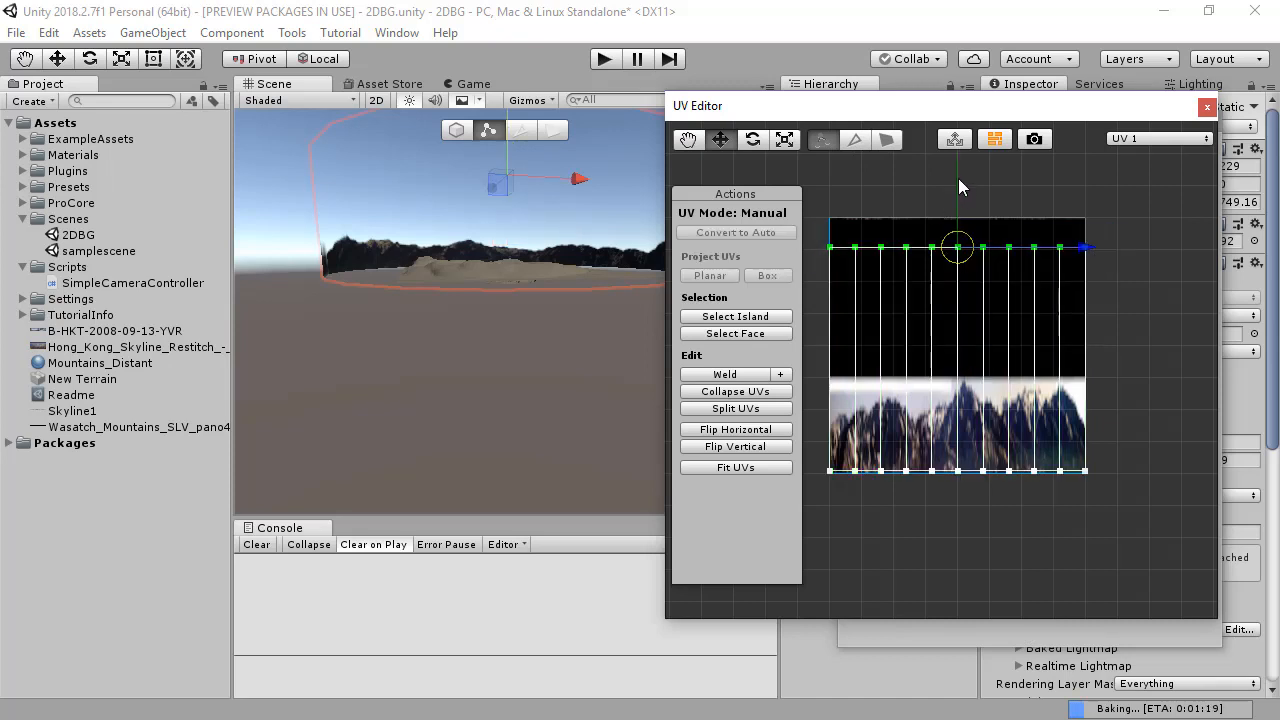
pyautogui.moveTo(957, 180); pyautogui.dragTo(980, 254)
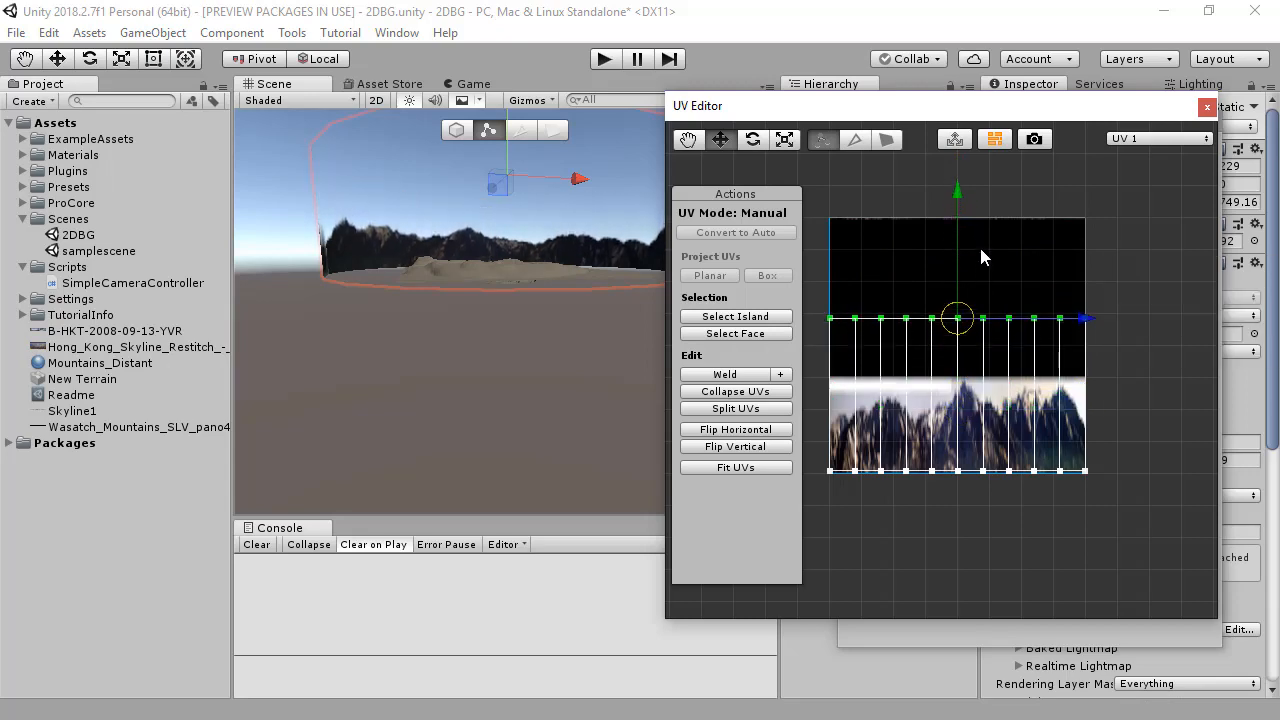
pyautogui.click(1207, 107)
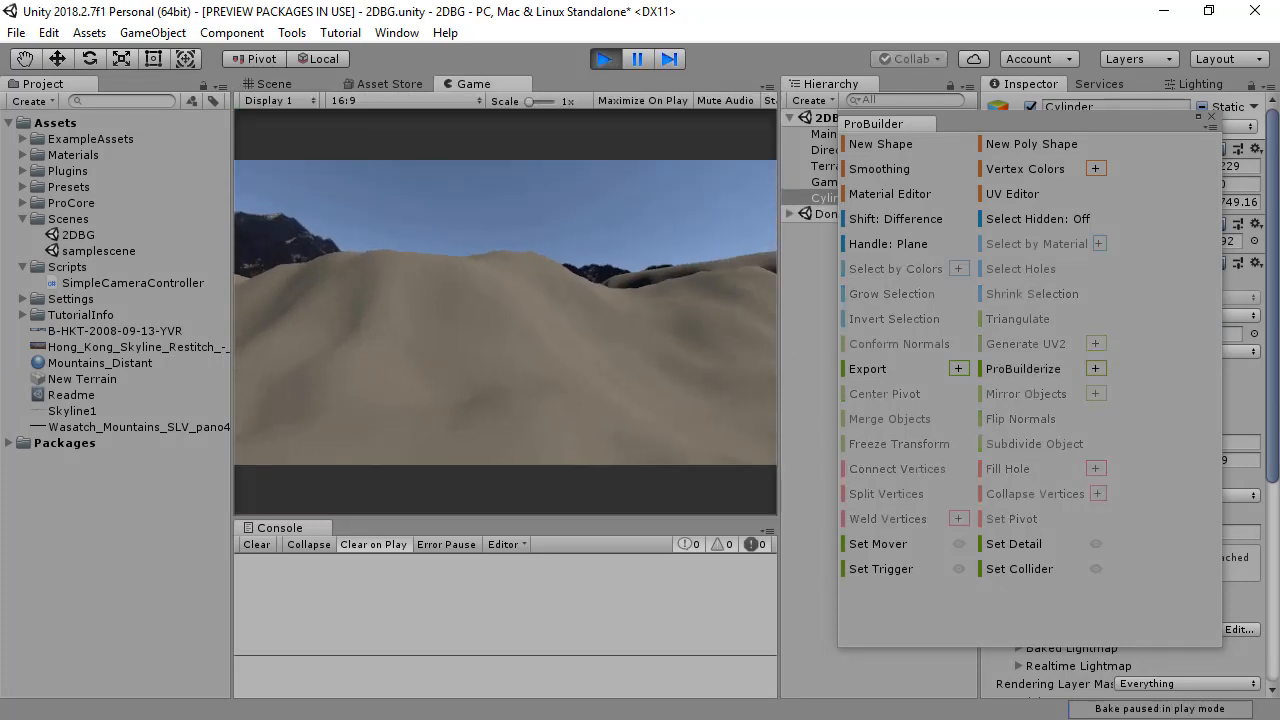
# Step: Fly through the terrain in play mode to examine the taller mountain backdrop from several directions
pyautogui.press('w')
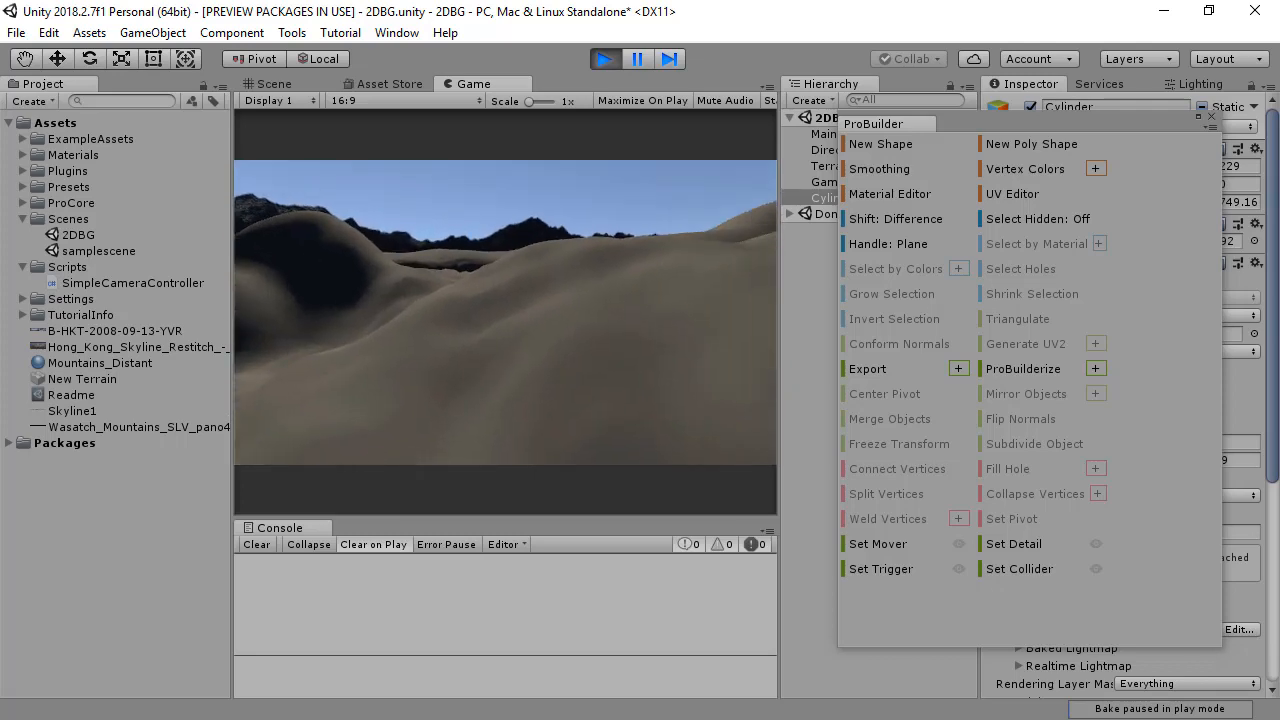
pyautogui.press('w')
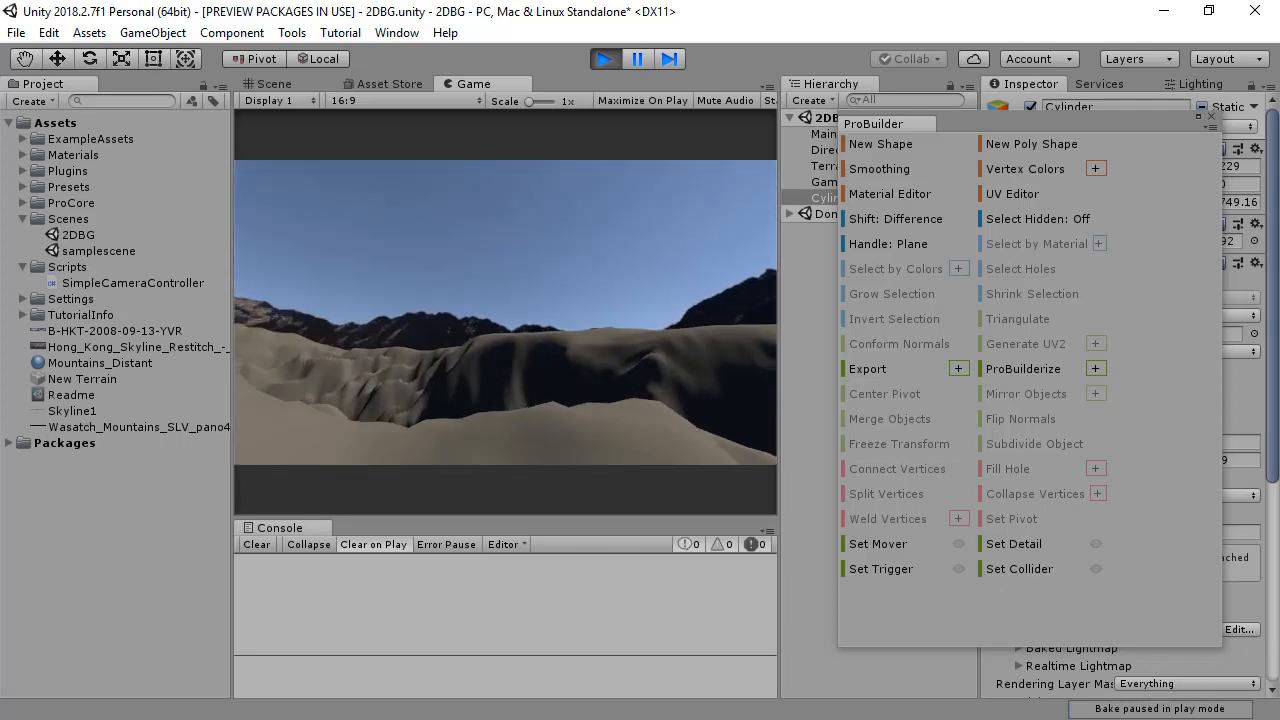
pyautogui.press('w')
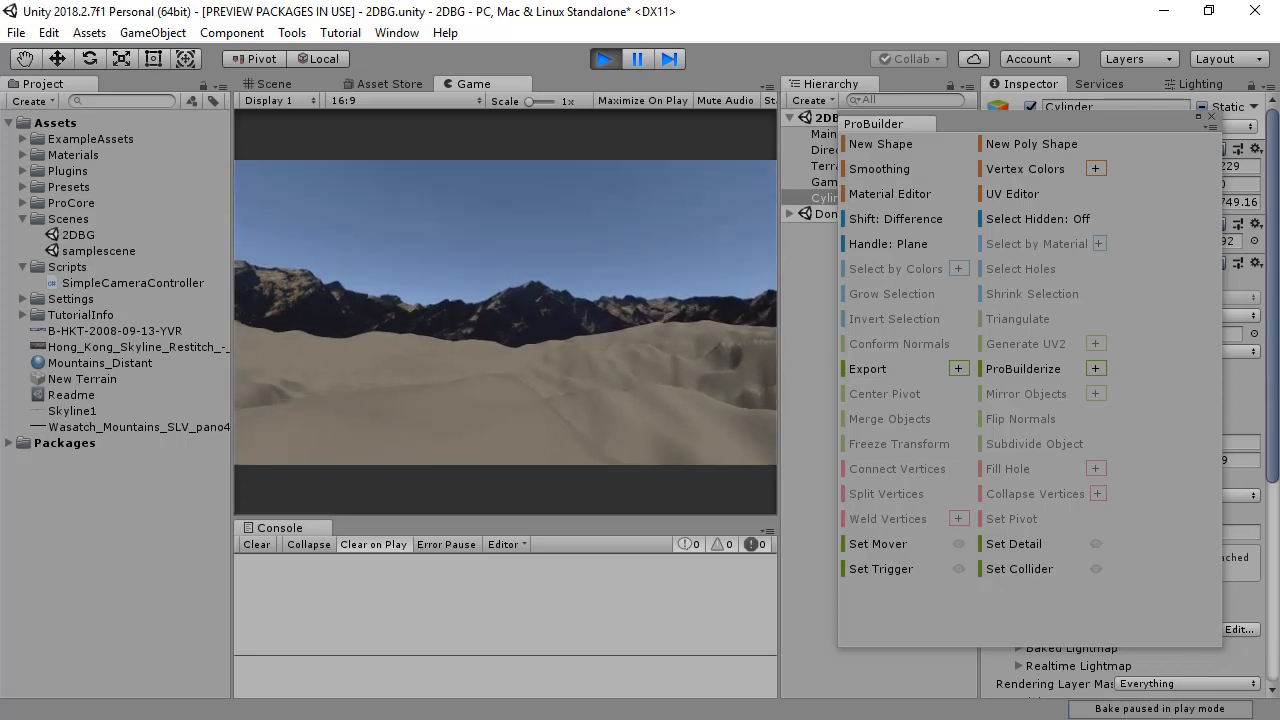
pyautogui.press('w')
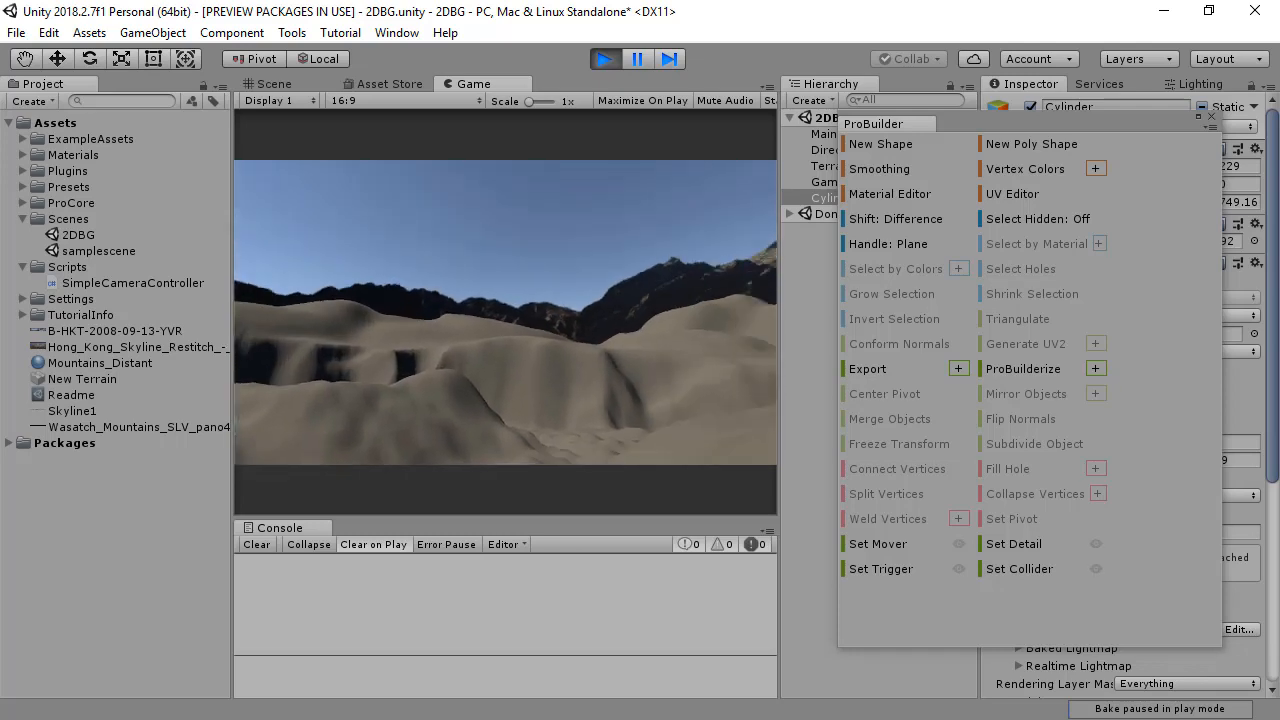
pyautogui.press('w')
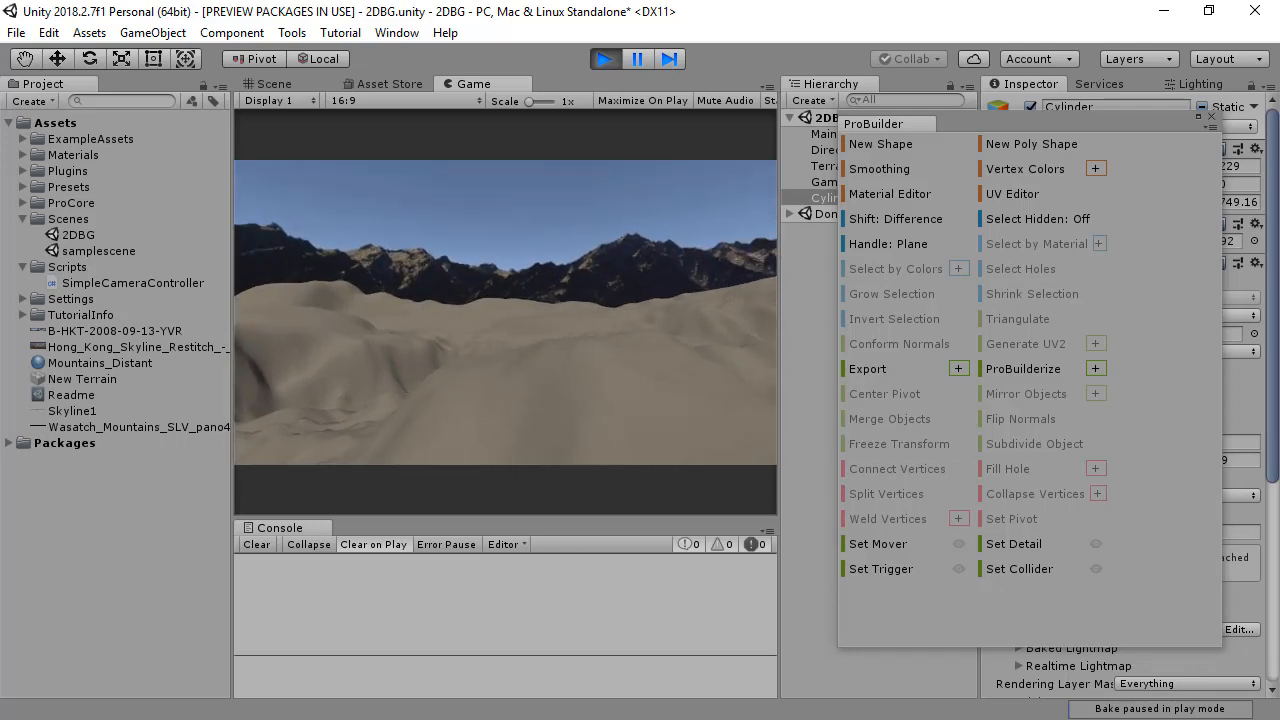
# Step: Close the ProBuilder window and switch the Mountains_Distant material's shader to Unlit/Transparent
pyautogui.click(1213, 118)
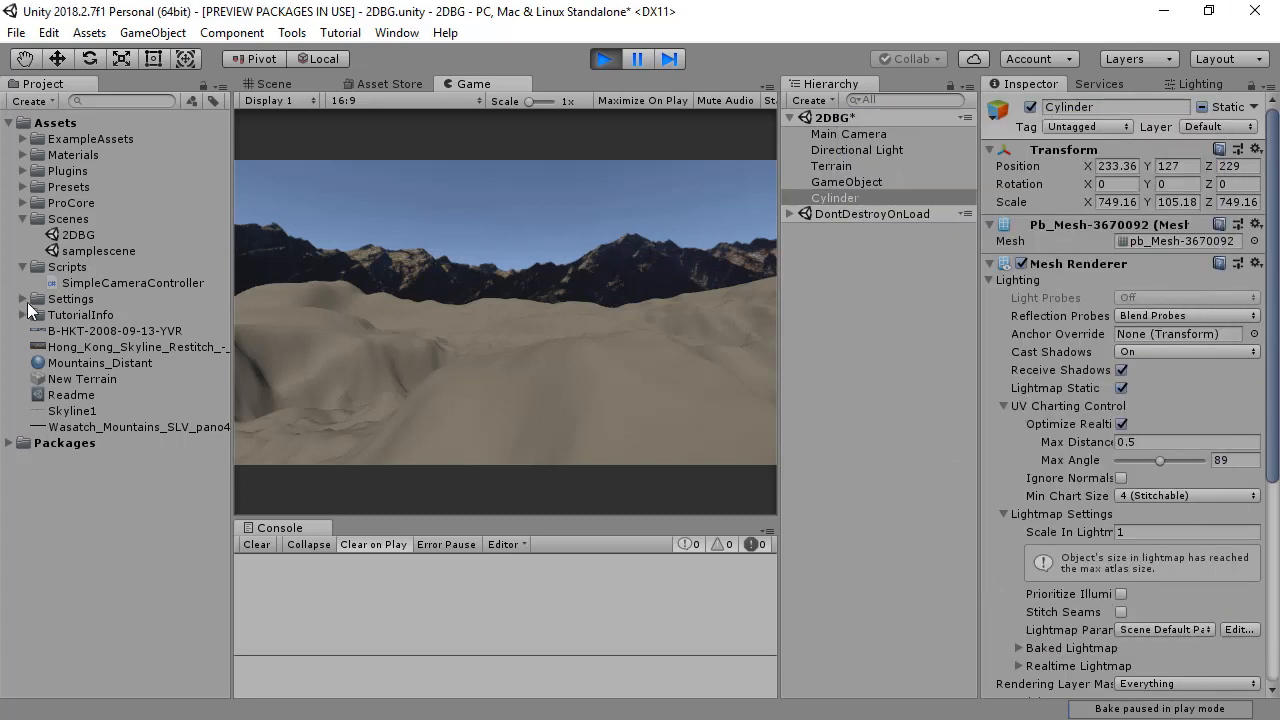
pyautogui.click(66, 362)
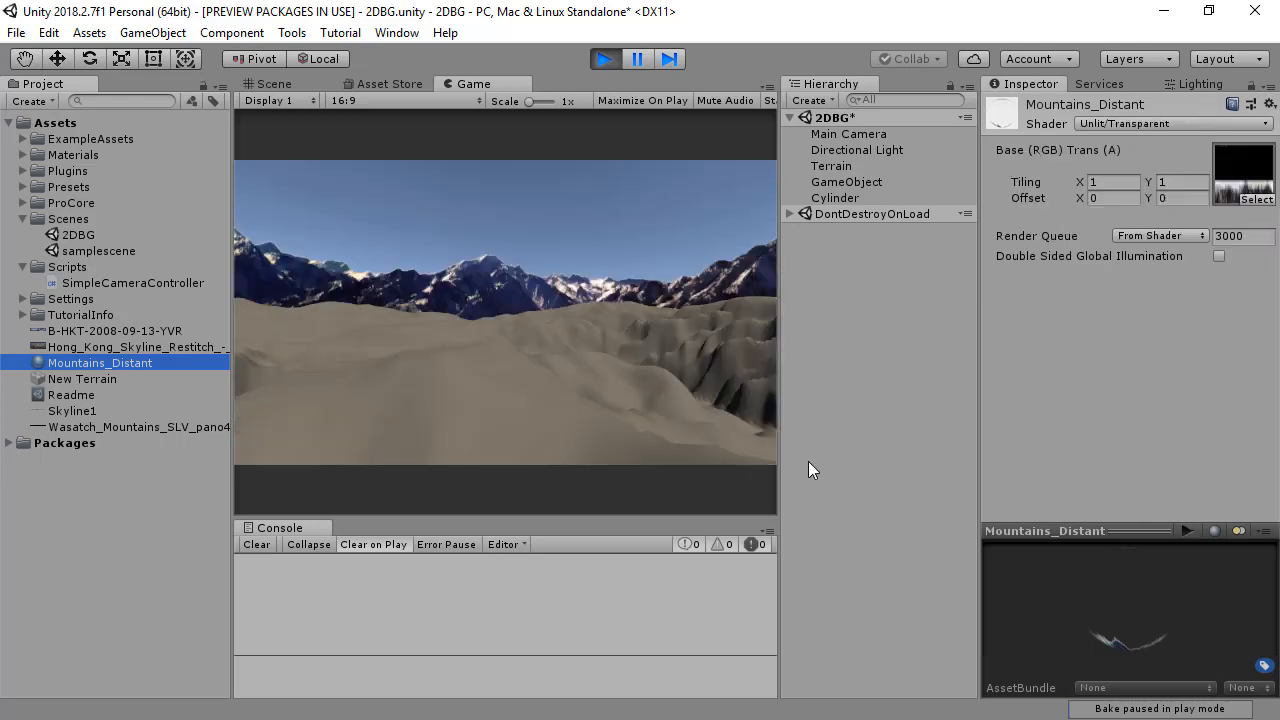
# Step: Fly and look around the terrain in play mode to examine the mountain backdrop with the unlit shader
pyautogui.press('s')
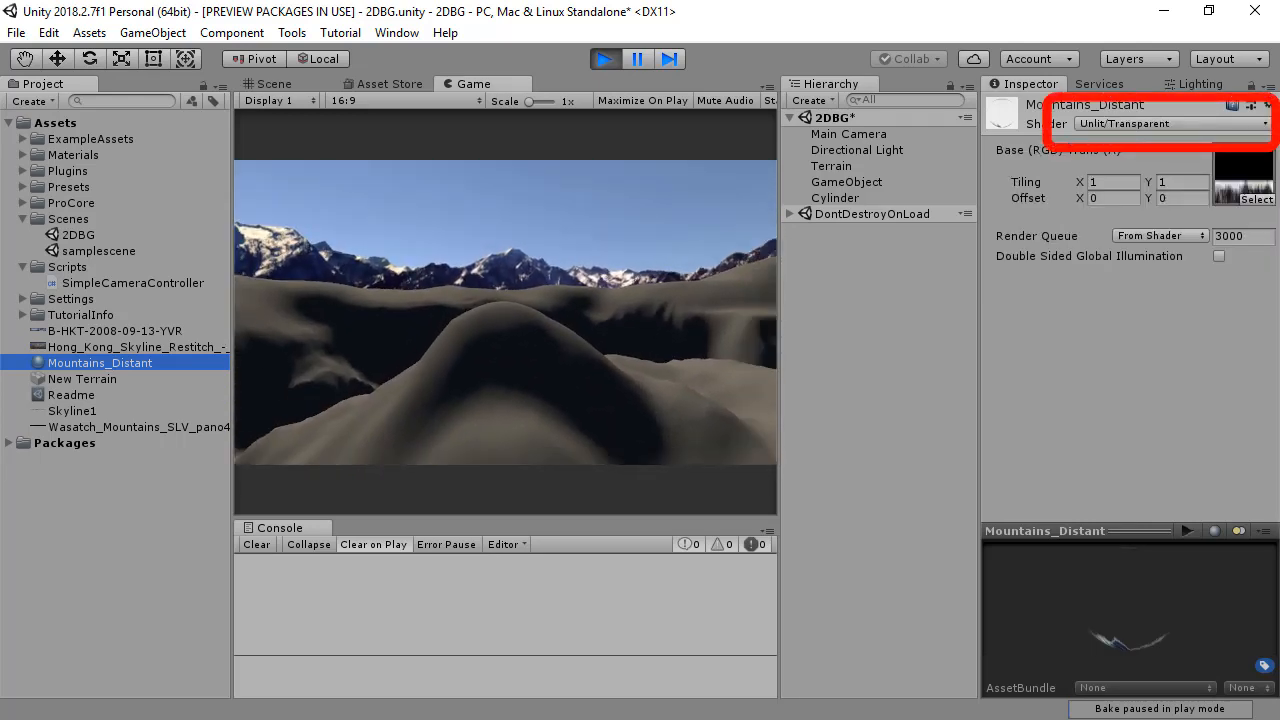
pyautogui.moveTo(505, 312); pyautogui.dragTo(400, 312, button='right')
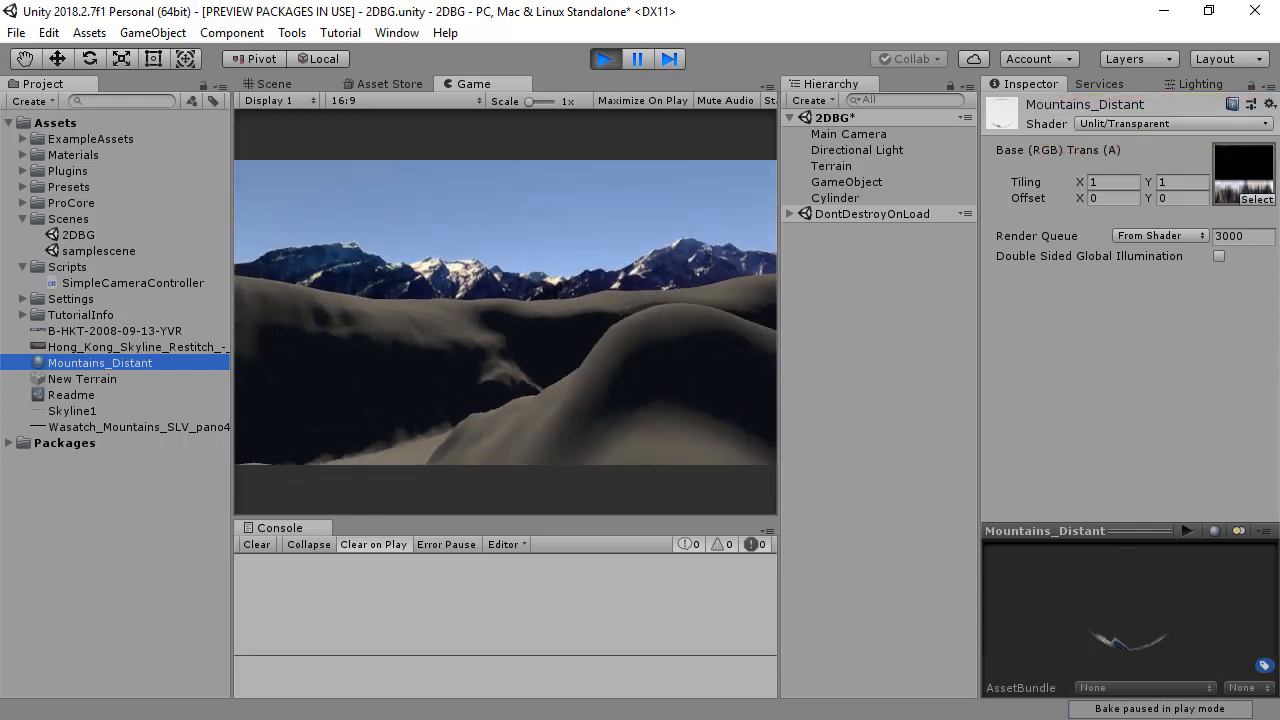
pyautogui.moveTo(505, 312); pyautogui.dragTo(420, 285, button='right')
pyautogui.press('w')
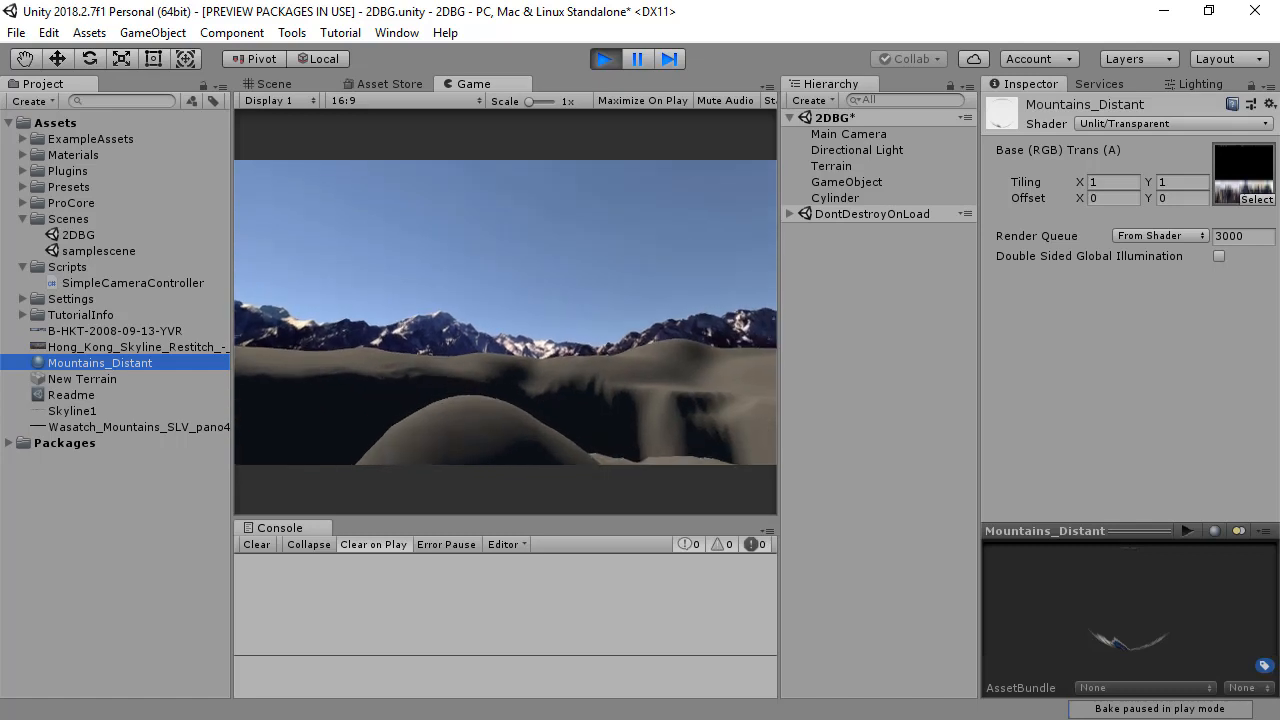
pyautogui.moveTo(505, 312); pyautogui.dragTo(455, 292, button='right')
pyautogui.press('w')
pyautogui.press('w')
pyautogui.press('w')
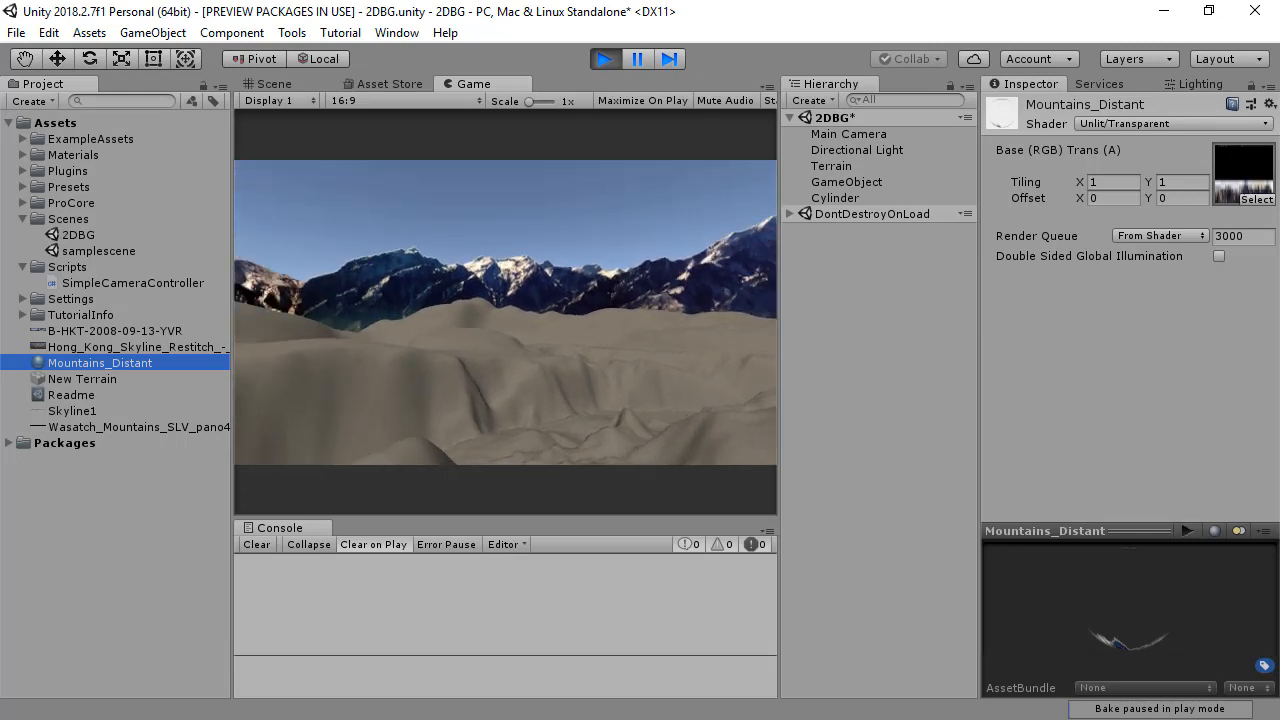
# Step: Exit play mode, duplicate the mountain cylinder and scale the copy up uniformly to about 1213.6 × 170.39 × 1213.6
pyautogui.click(602, 59)
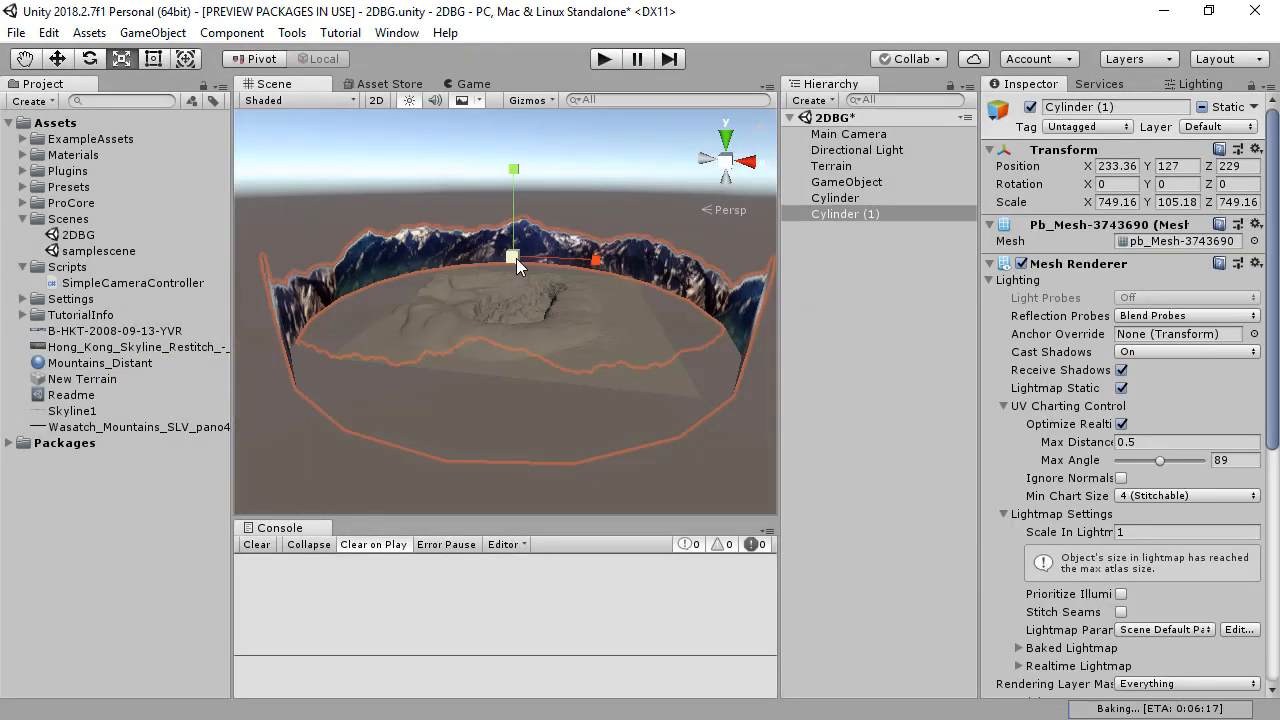
pyautogui.moveTo(515, 257); pyautogui.dragTo(580, 258)
pyautogui.keyDown('alt'); pyautogui.moveTo(648, 285); pyautogui.dragTo(694, 461); pyautogui.keyUp('alt')
pyautogui.keyDown('alt'); pyautogui.moveTo(694, 461); pyautogui.dragTo(562, 391, button='right'); pyautogui.keyUp('alt')
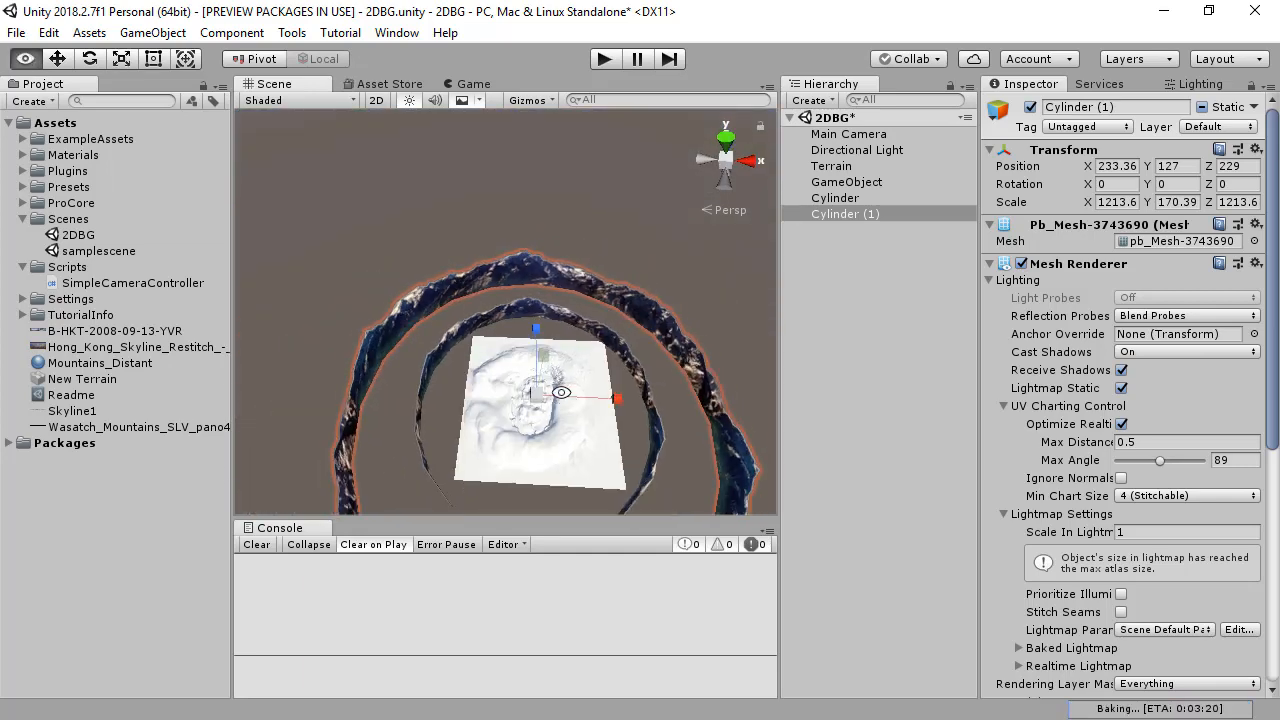
pyautogui.keyDown('alt'); pyautogui.moveTo(562, 391); pyautogui.dragTo(607, 473); pyautogui.keyUp('alt')
# Step: Rotate the larger mountain ring about 51.75 degrees around its Y axis so its peaks are offset from the inner ring
pyautogui.press('w')
pyautogui.keyDown('alt'); pyautogui.moveTo(585, 399); pyautogui.dragTo(698, 386); pyautogui.keyUp('alt')
pyautogui.keyDown('alt'); pyautogui.moveTo(440, 350); pyautogui.dragTo(443, 262); pyautogui.keyUp('alt')
pyautogui.press('e')
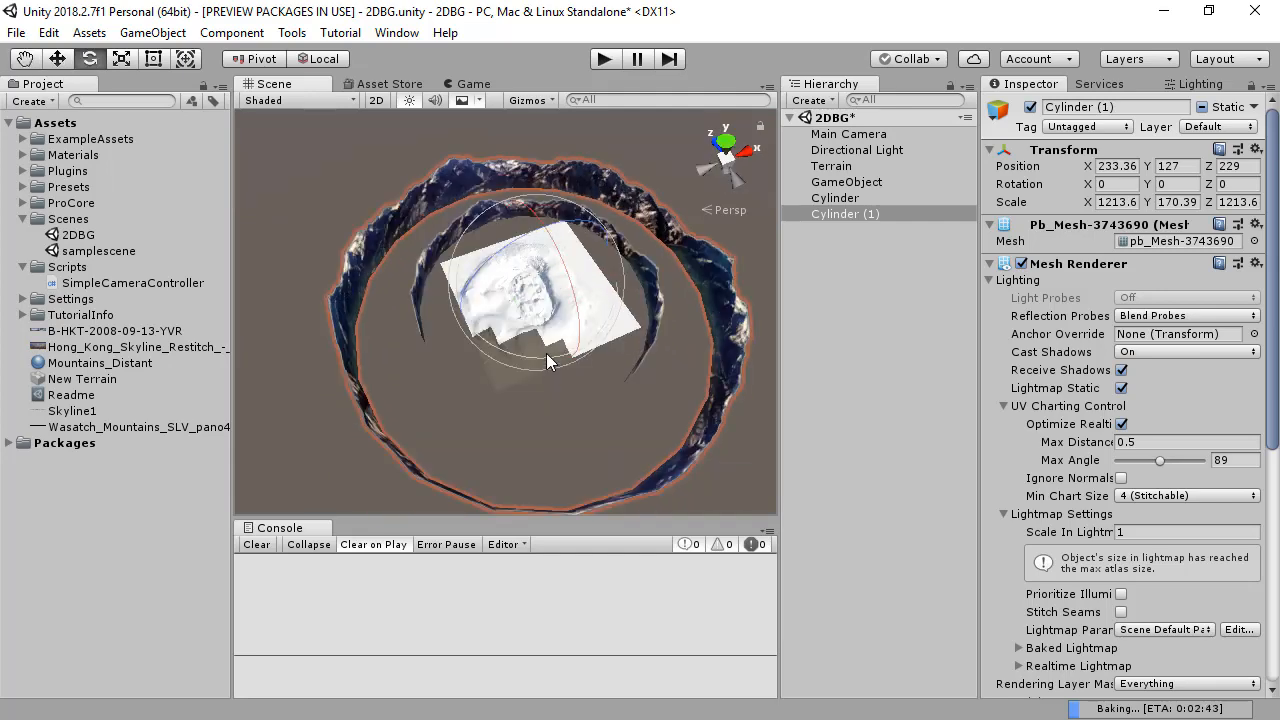
pyautogui.moveTo(546, 354); pyautogui.dragTo(390, 335)
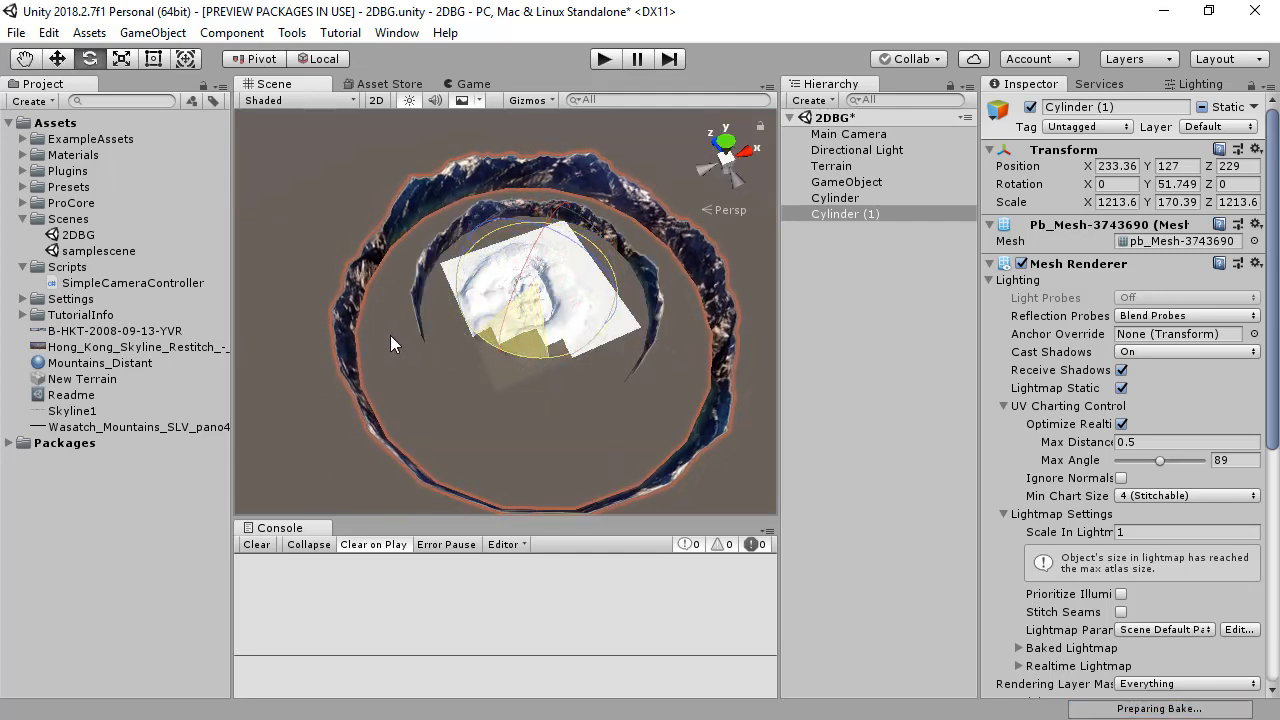
pyautogui.keyDown('alt'); pyautogui.moveTo(710, 410); pyautogui.dragTo(605, 269); pyautogui.keyUp('alt')
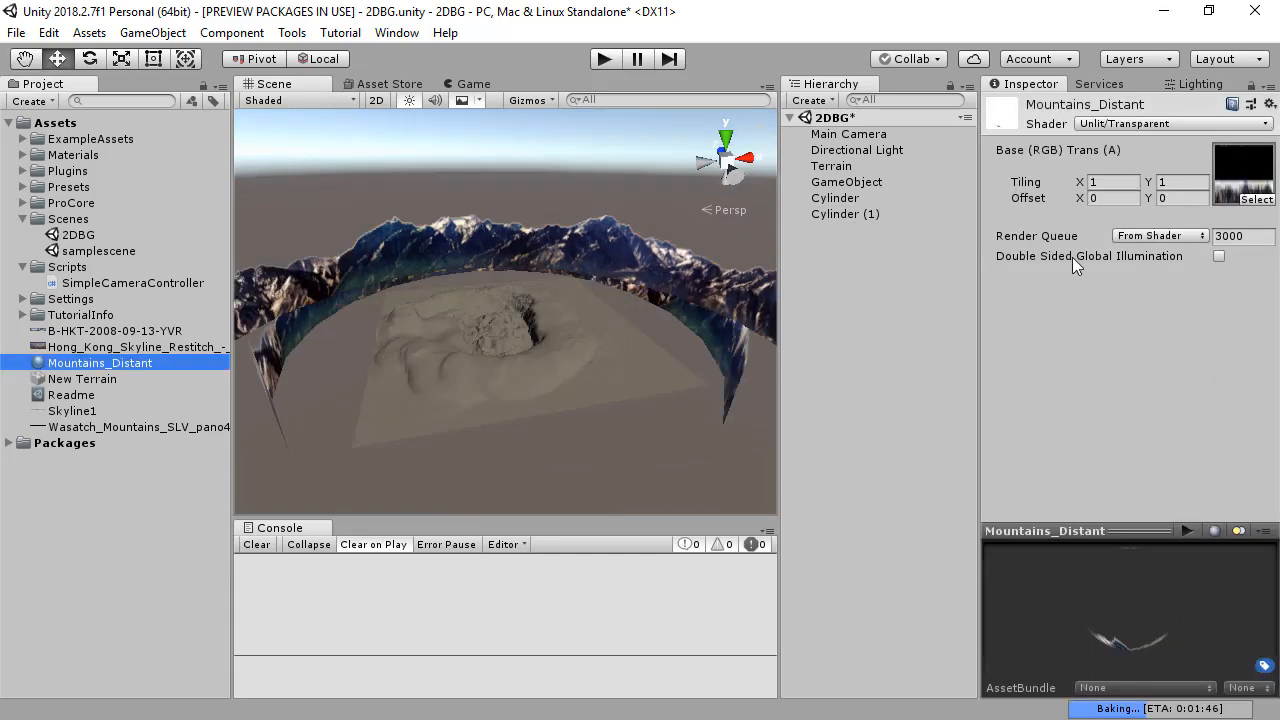
# Step: Change the Mountains_Distant material's shader to Unlit/Transparent Cutout
pyautogui.click(1123, 124)
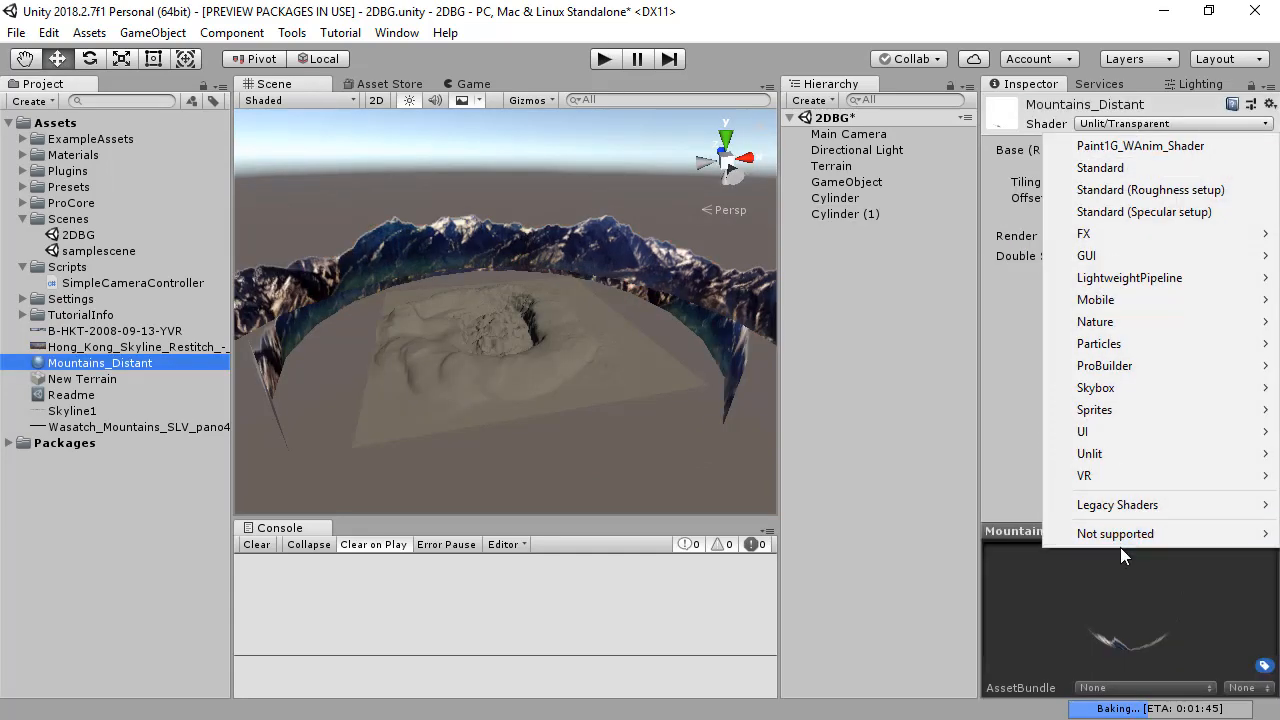
pyautogui.moveTo(1120, 507)
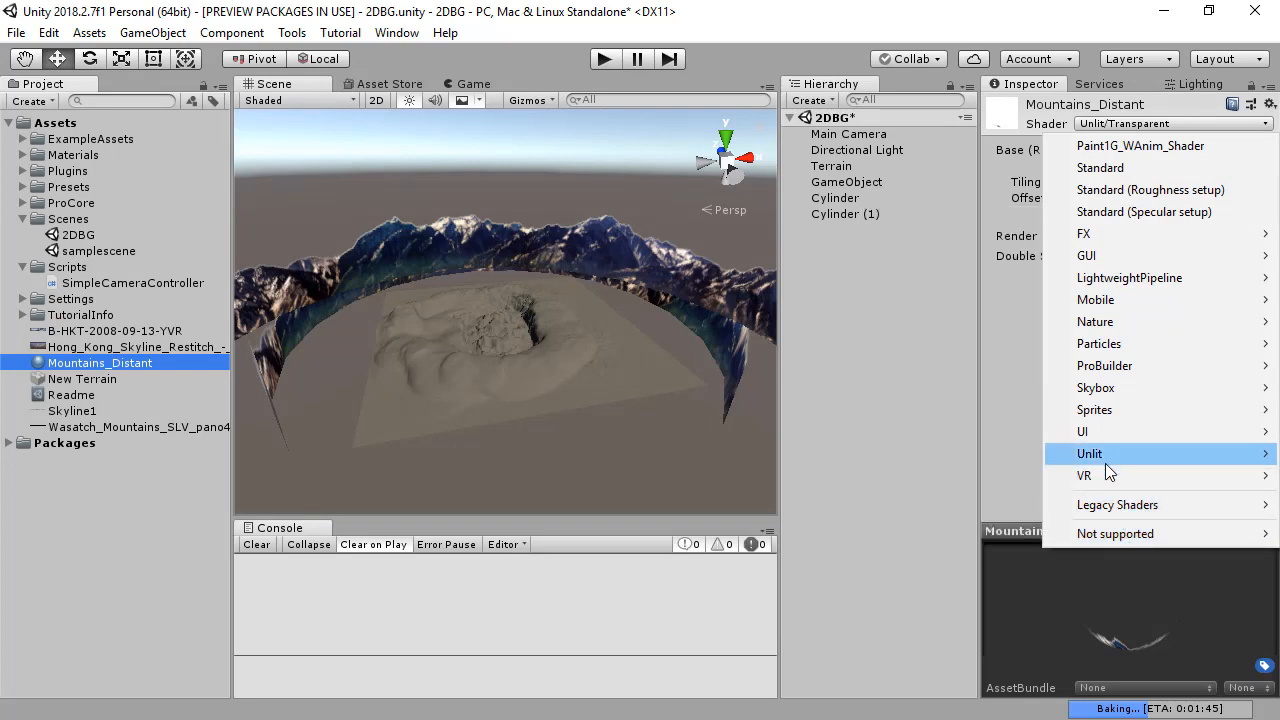
pyautogui.moveTo(1107, 454)
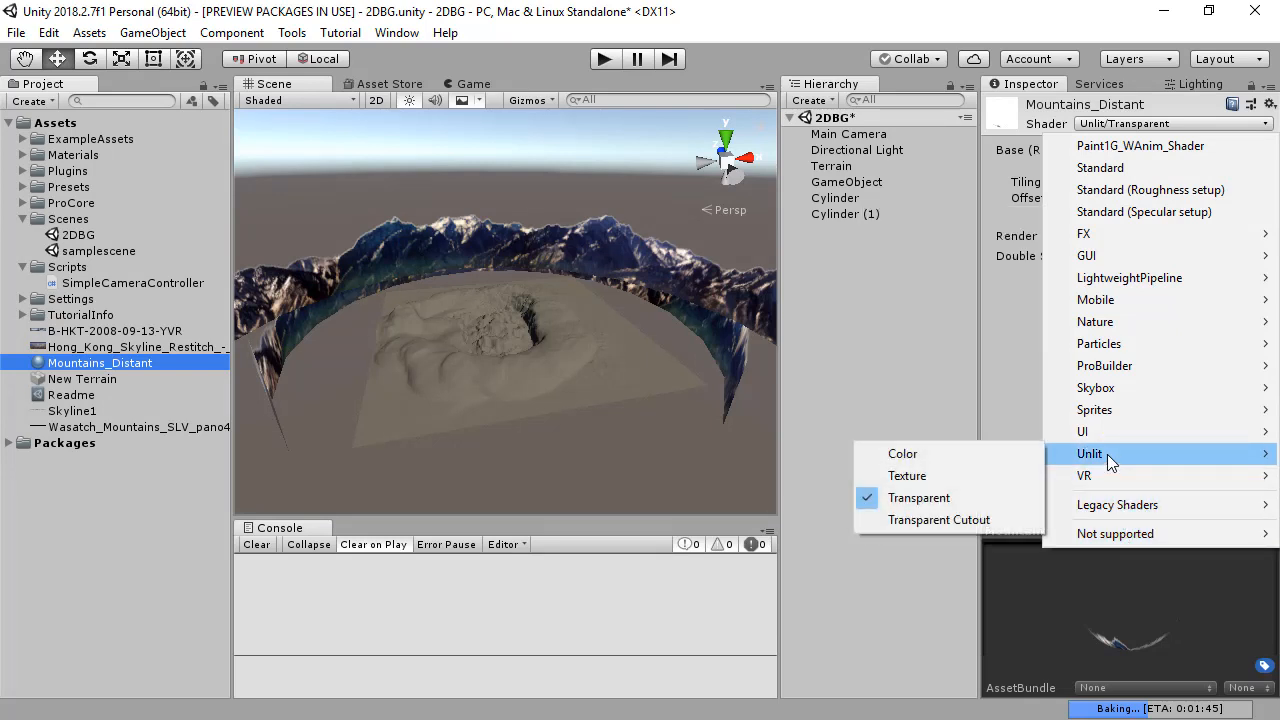
pyautogui.click(996, 522)
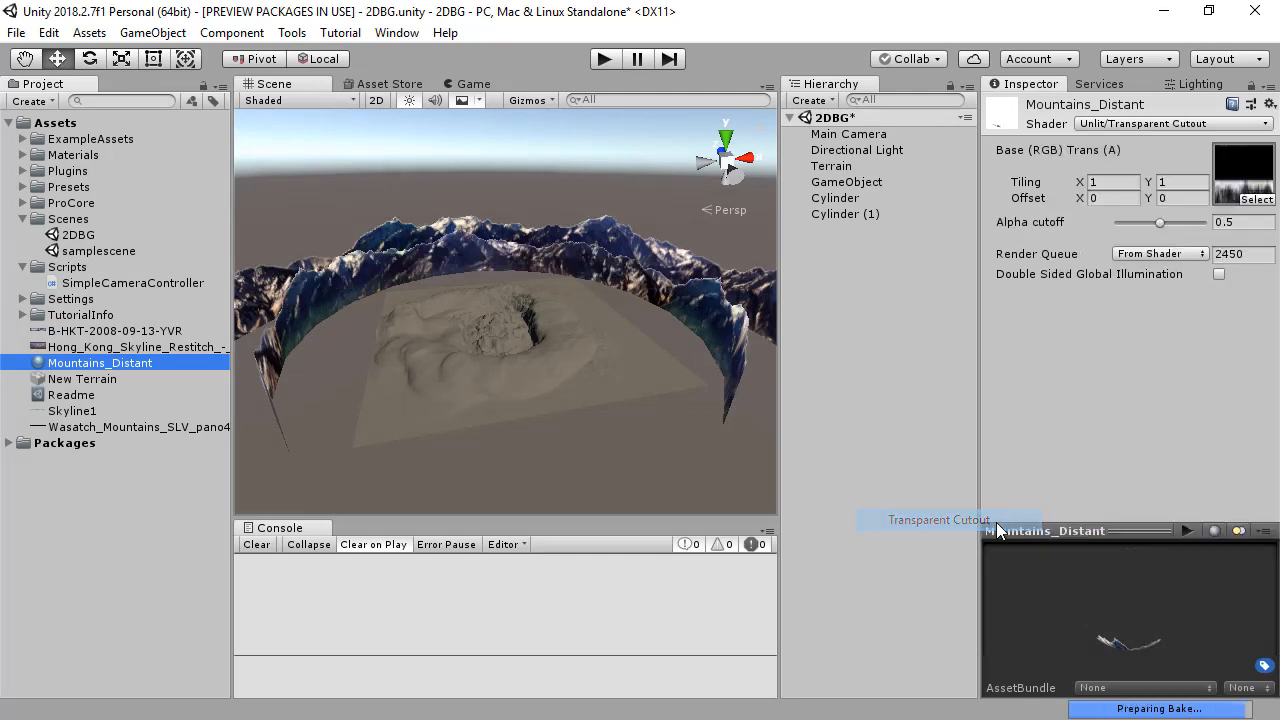
# Step: Fly around the terrain in play mode to examine how the two layered mountain rings look with the cutout shader
pyautogui.click(601, 61)
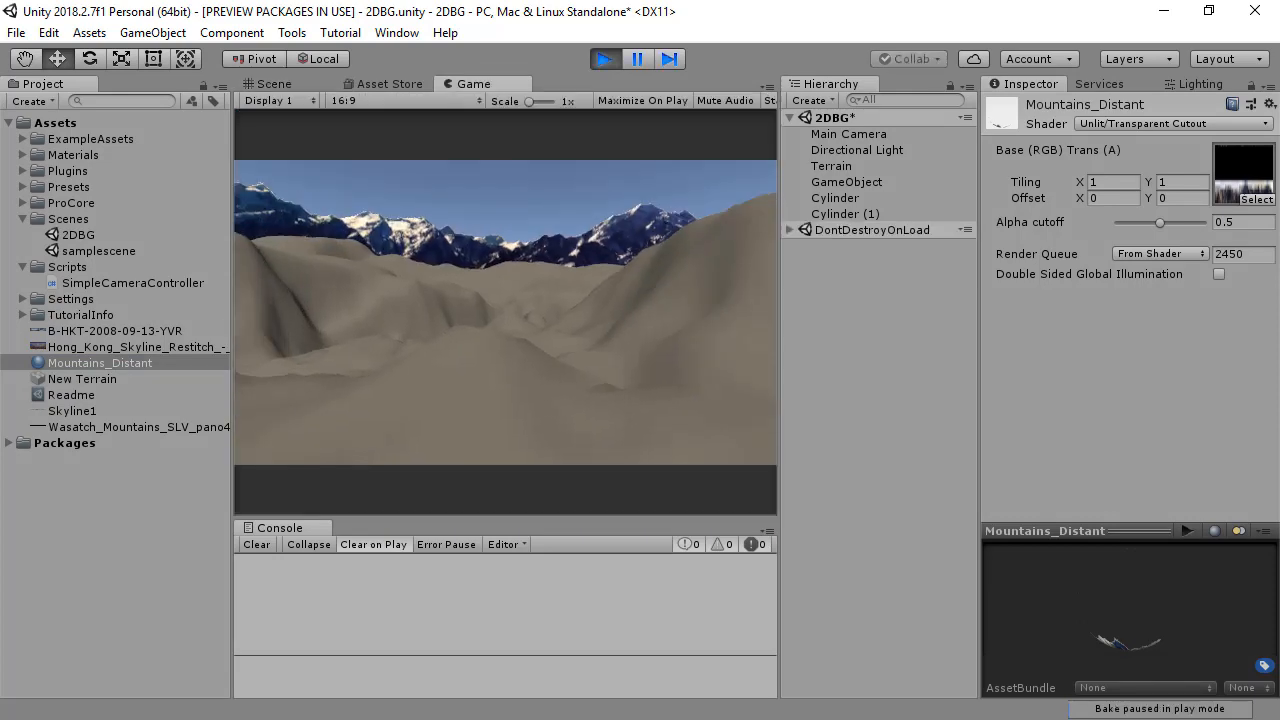
pyautogui.press('w')
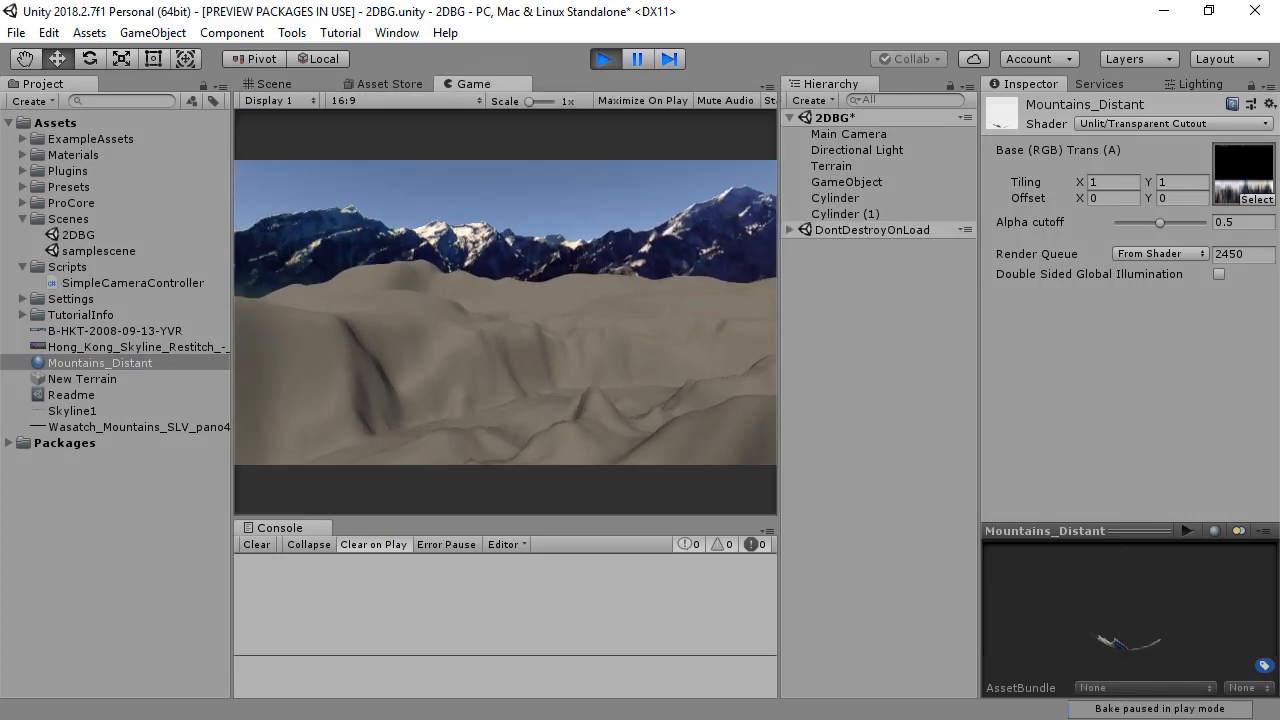
pyautogui.press('w')
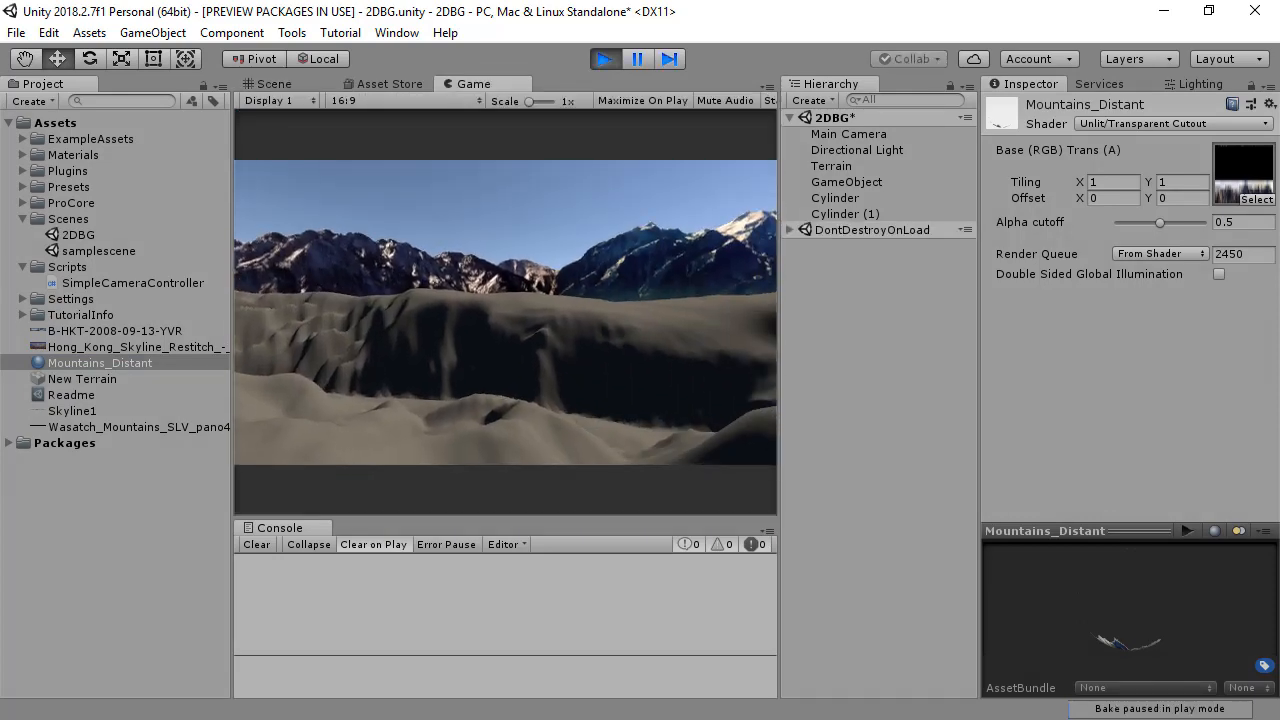
pyautogui.press('w')
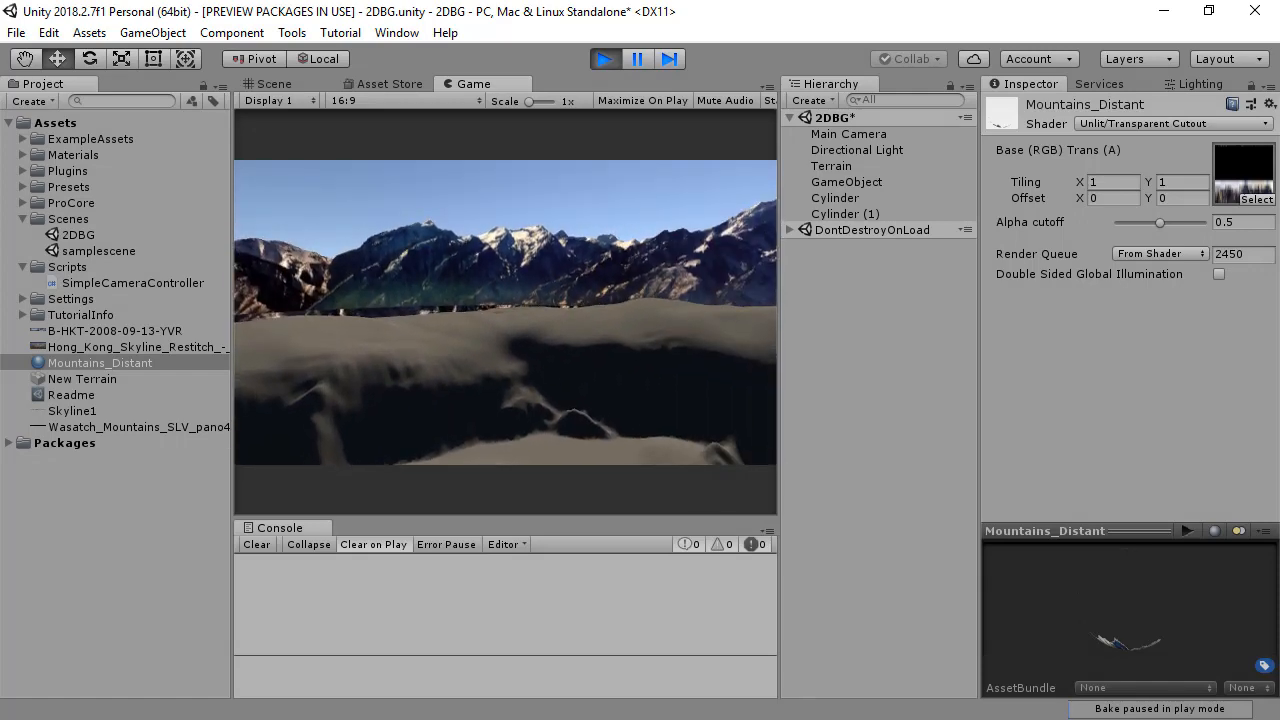
pyautogui.press('w')
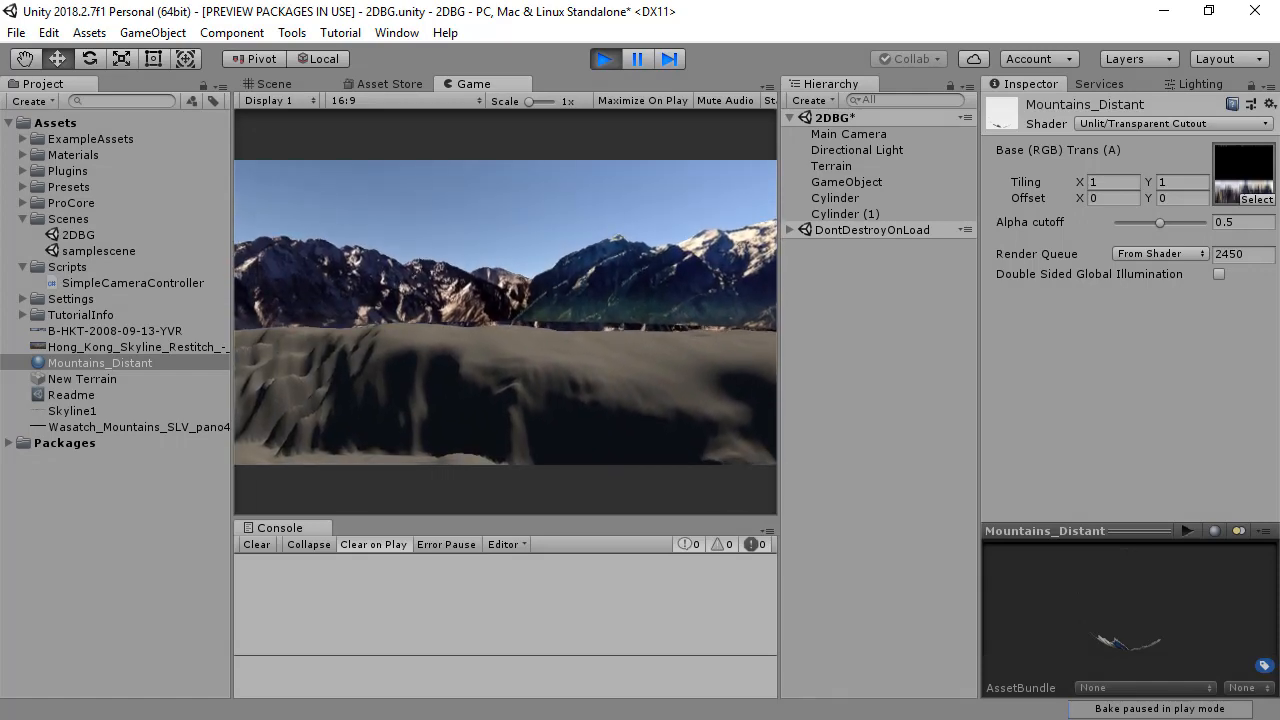
pyautogui.press('w')
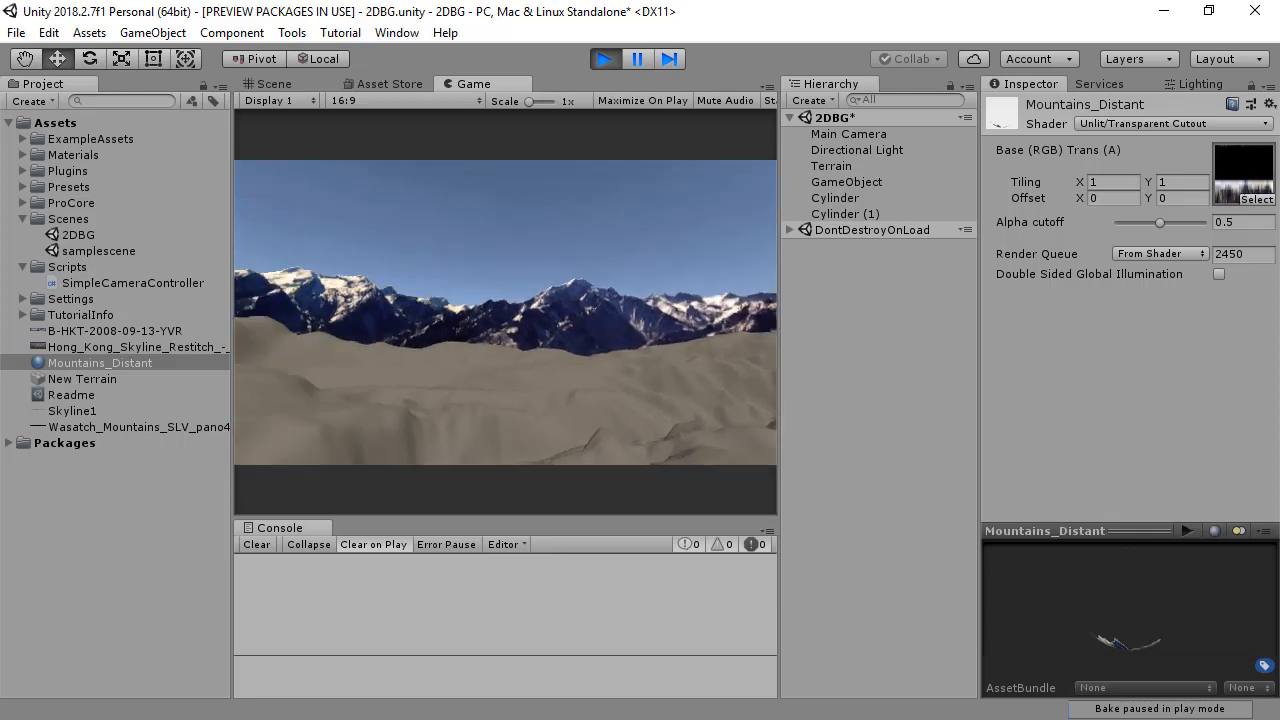
pyautogui.moveTo(505, 312); pyautogui.dragTo(425, 312, button='right')
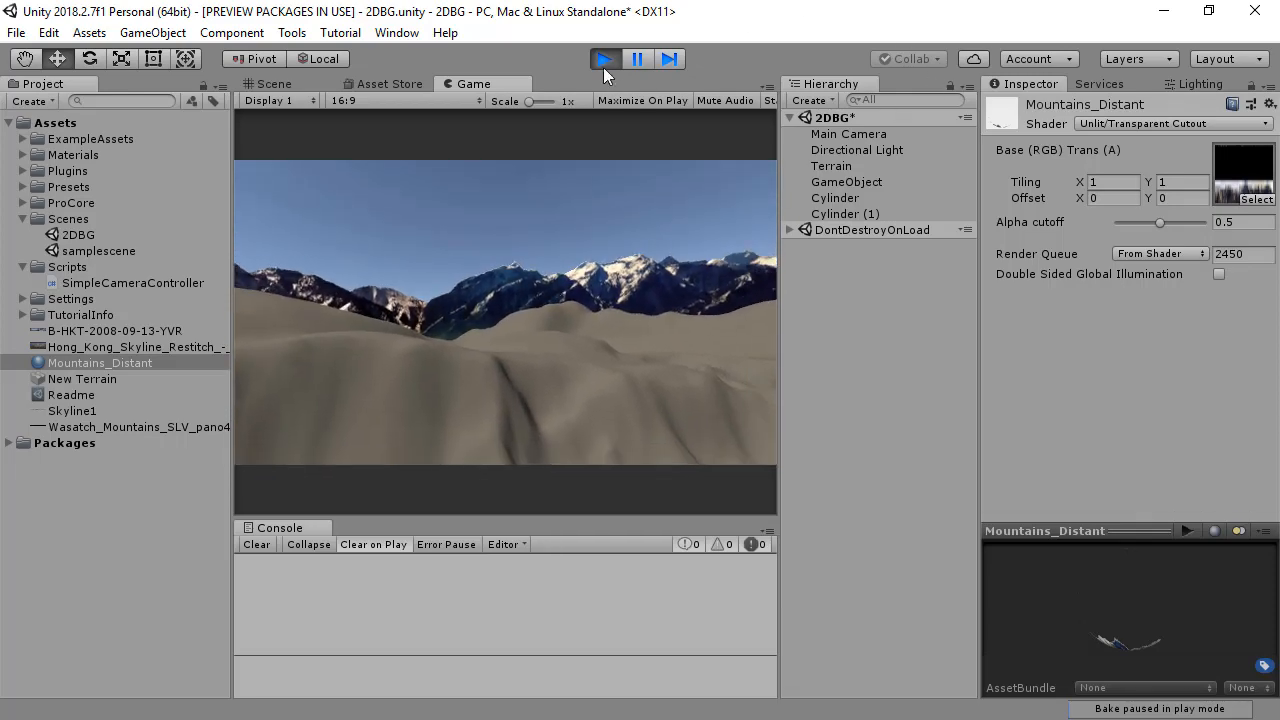
pyautogui.click(603, 62)
# Step: Raise the larger outer mountain ring to Y position 187, checking its height in the Game view along the way
pyautogui.click(652, 230)
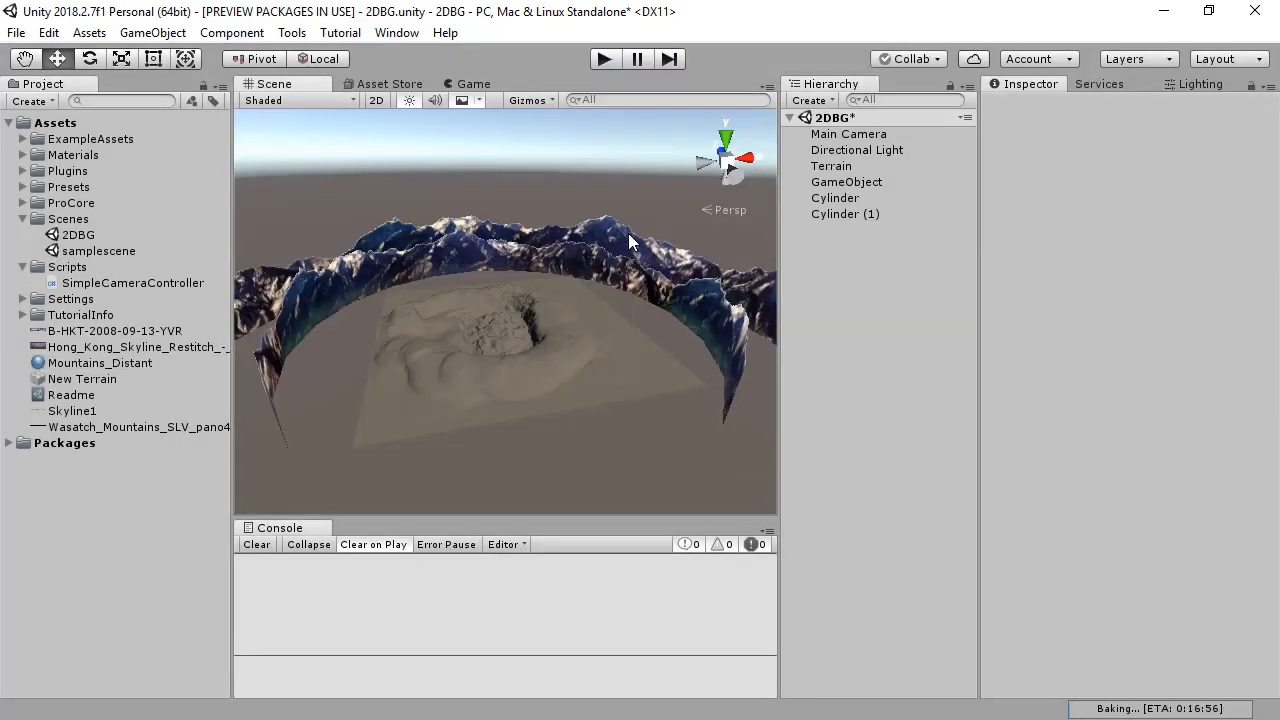
pyautogui.moveTo(491, 192); pyautogui.dragTo(496, 168)
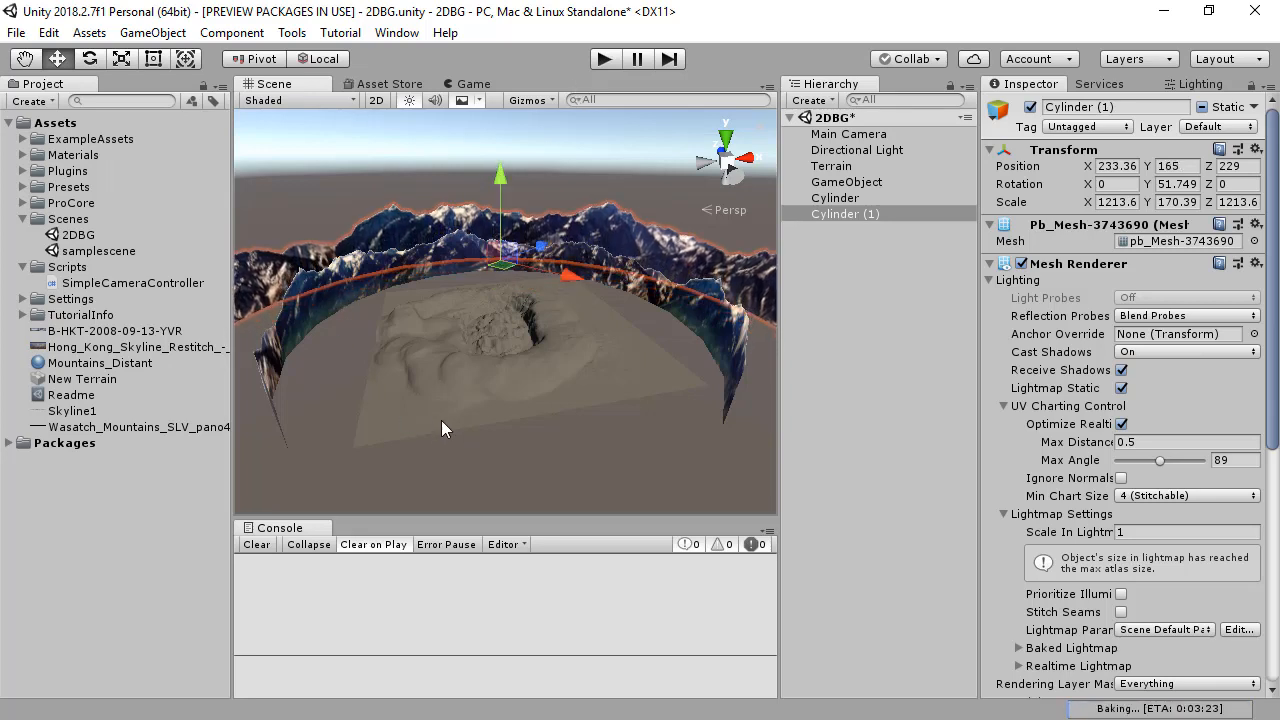
pyautogui.click(468, 84)
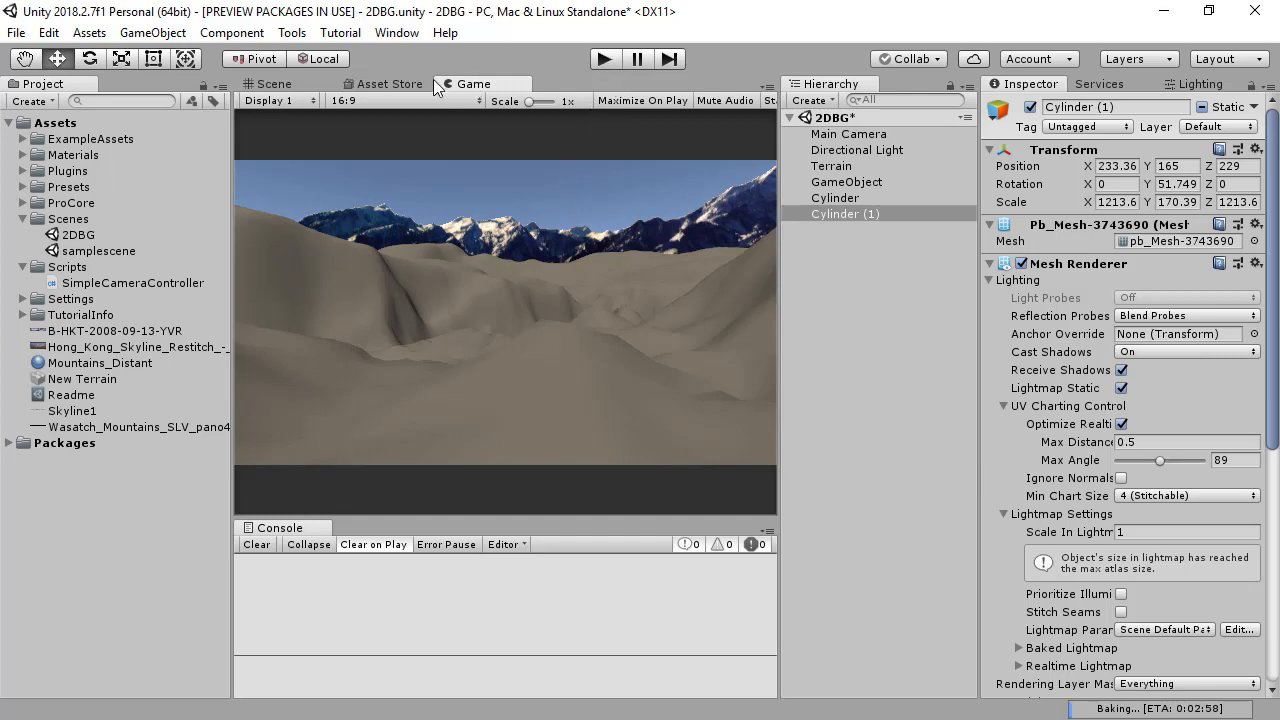
pyautogui.click(272, 86)
pyautogui.moveTo(501, 175); pyautogui.dragTo(501, 158)
# Step: Fly over the terrain in play mode to examine the raised outer mountain ring behind the inner one
pyautogui.hotkey('ctrl', 'p')
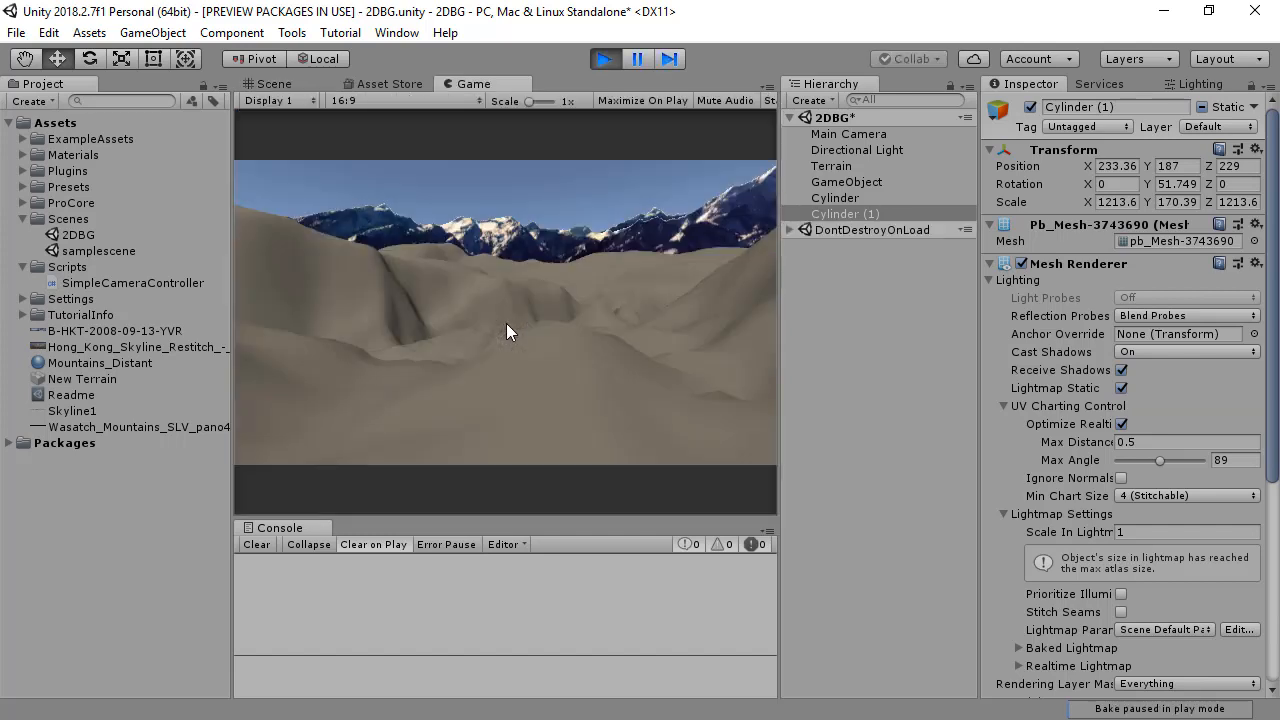
pyautogui.press('w')
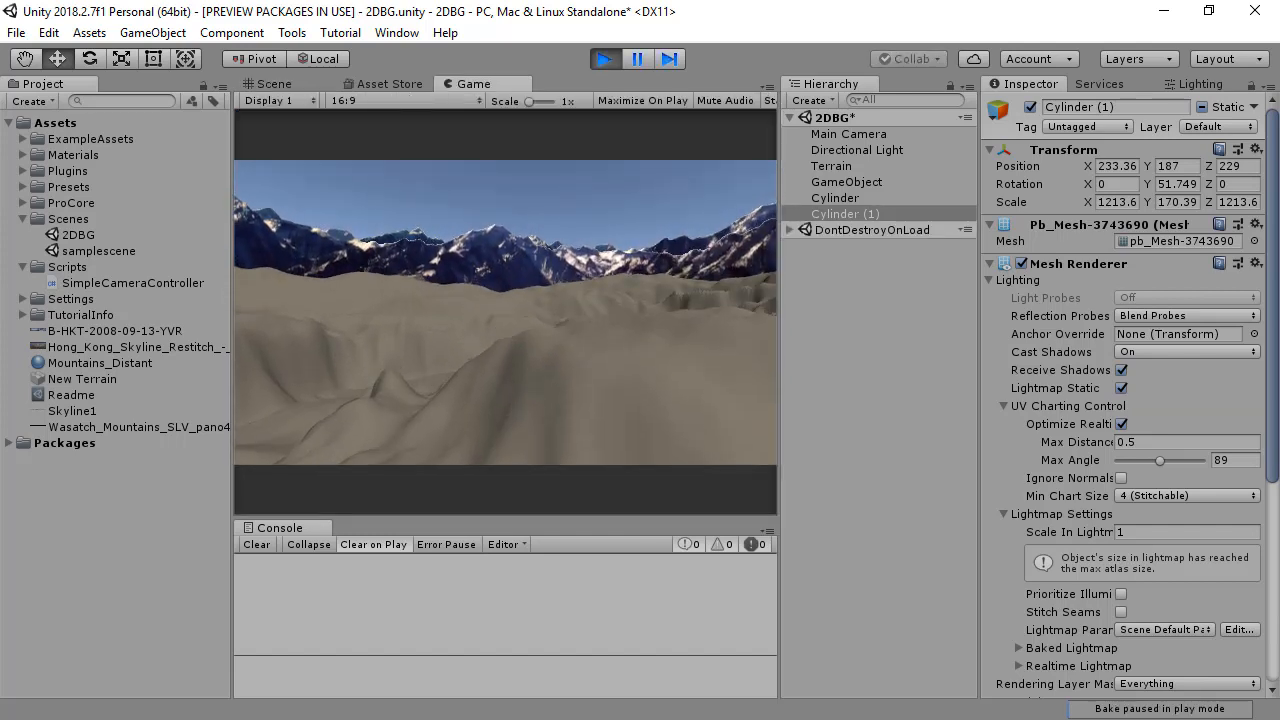
pyautogui.press('w')
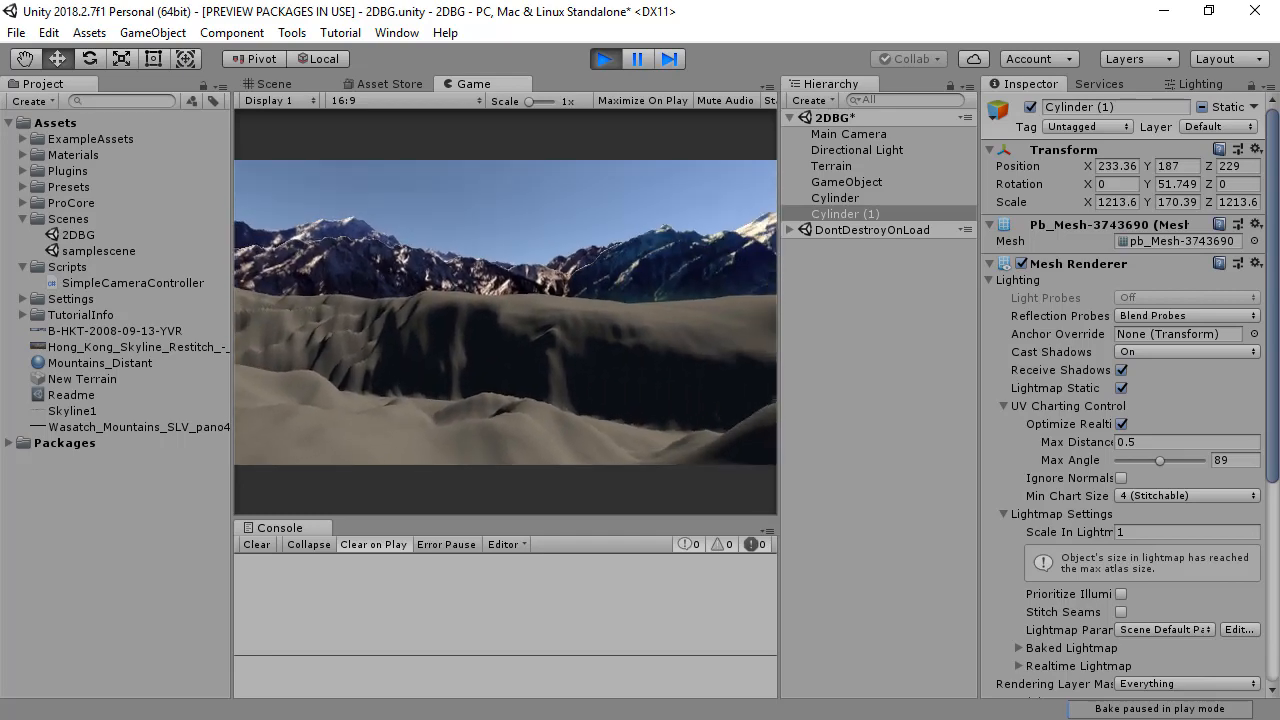
pyautogui.press('w')
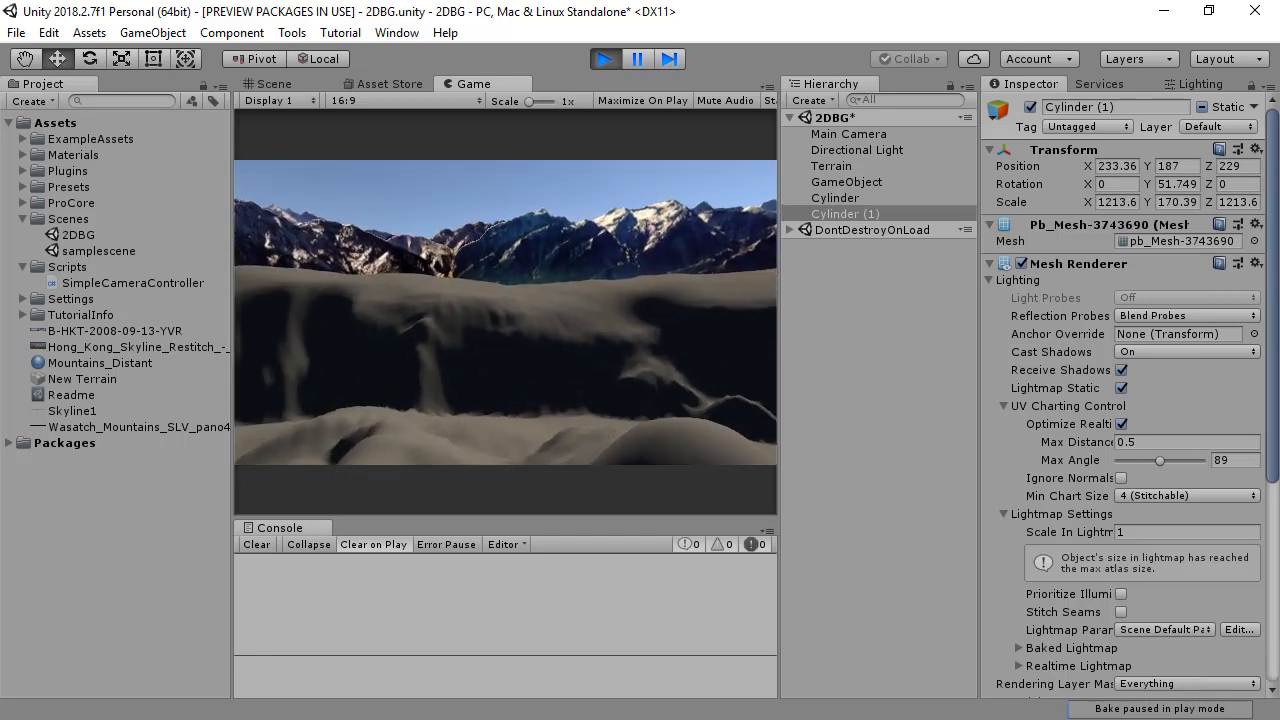
pyautogui.press('w')
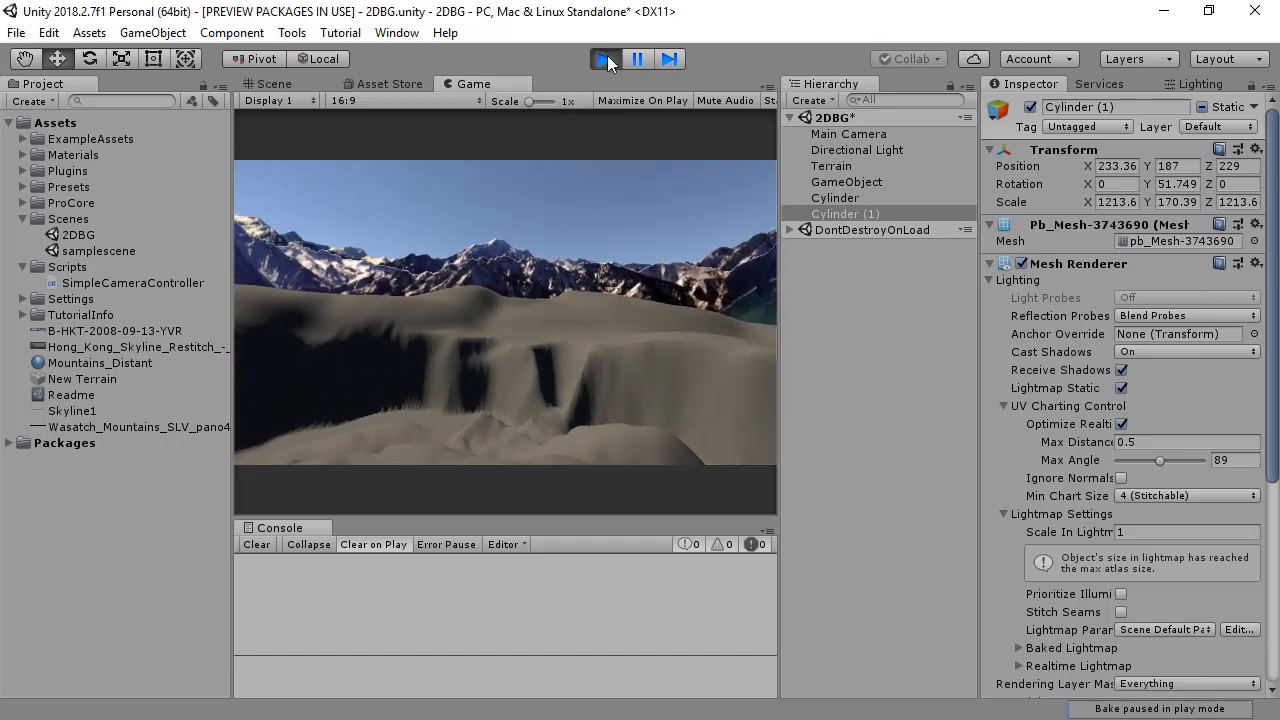
pyautogui.click(605, 59)
# Step: Duplicate the outer cylinder and scale the copy down uniformly to about 837.41 × 117.57 × 837.41
pyautogui.click(833, 212)
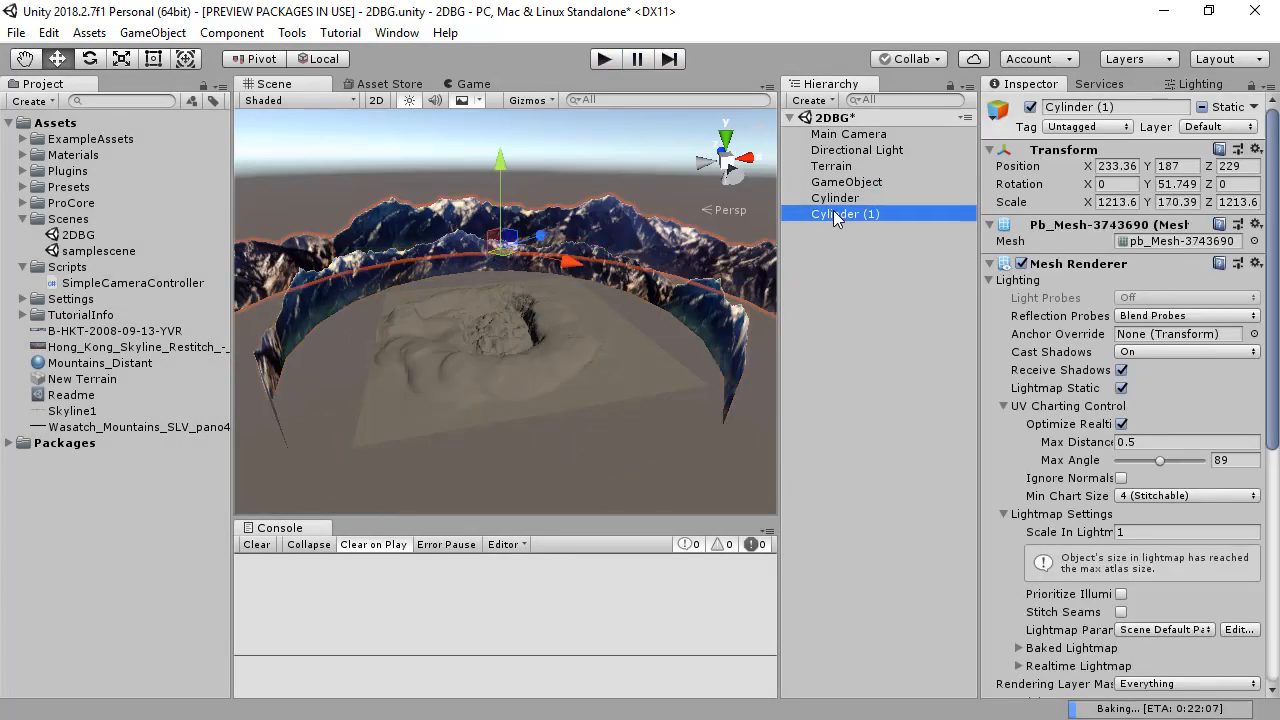
pyautogui.hotkey('ctrl', 'd')
pyautogui.press('r')
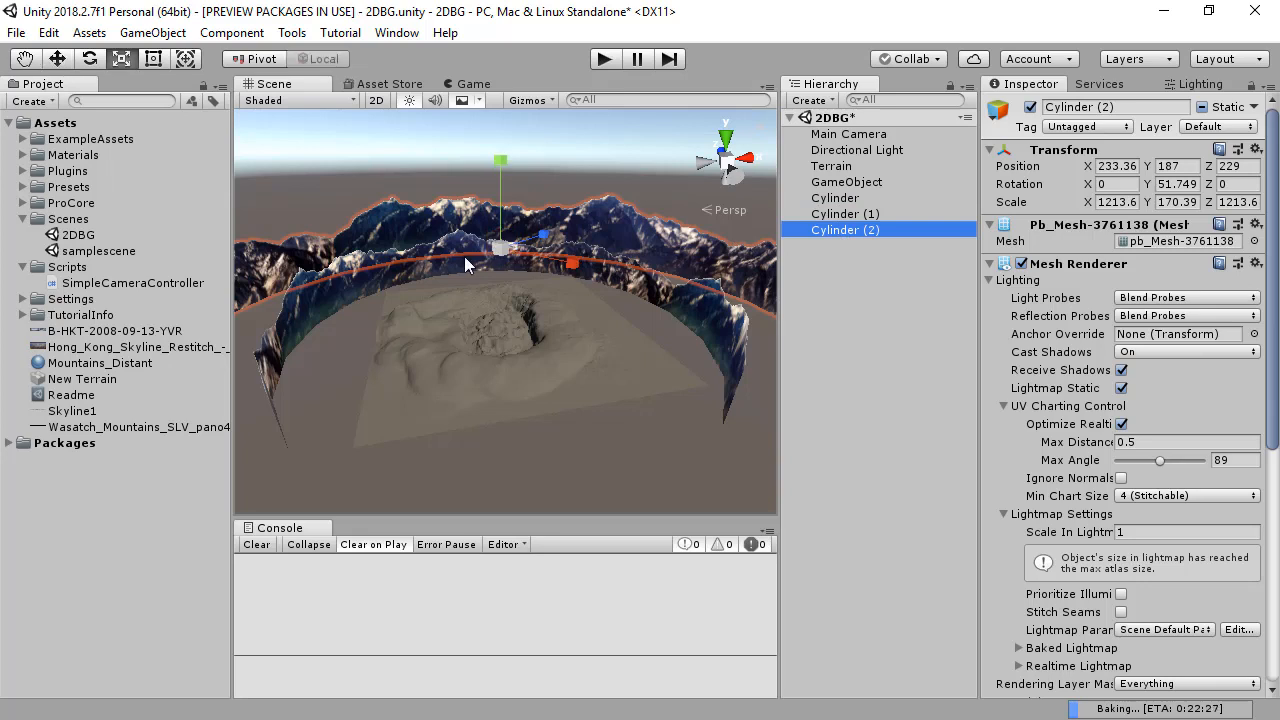
pyautogui.moveTo(500, 253); pyautogui.dragTo(466, 247)
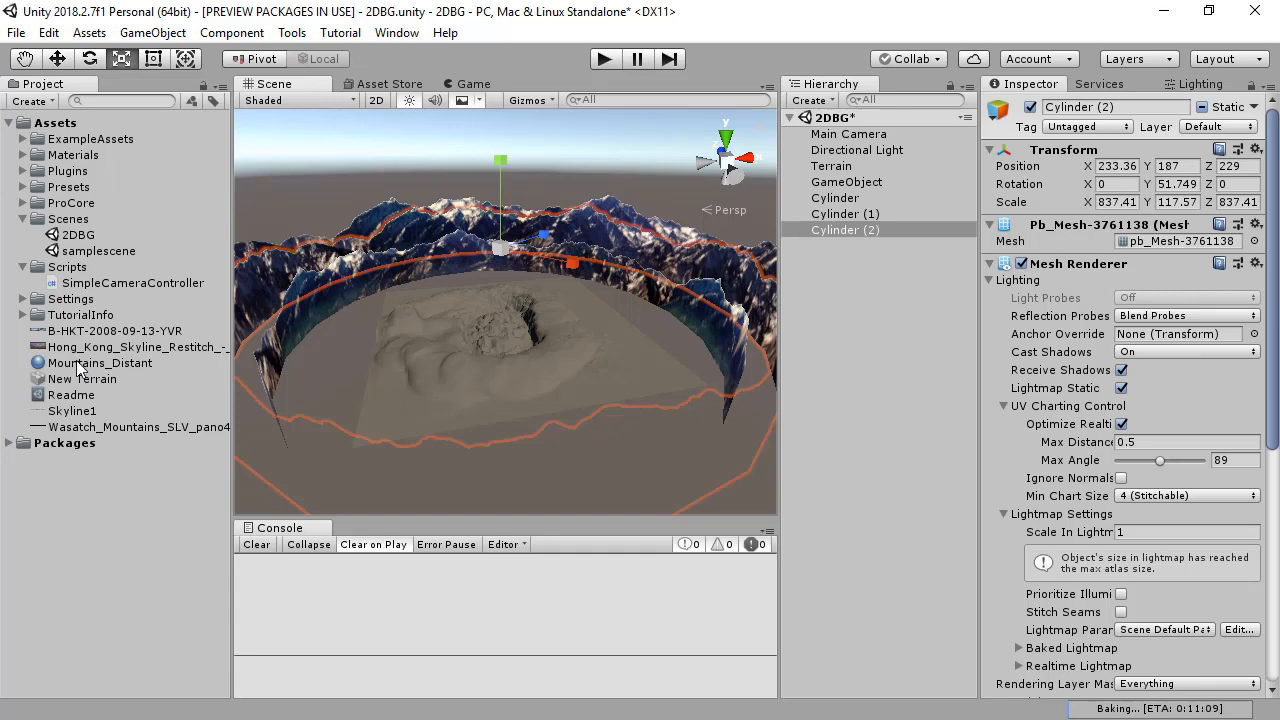
# Step: Duplicate the Mountains_Distant material and rename the copy CitySkyline
pyautogui.click(80, 364)
pyautogui.rightClick(80, 364)
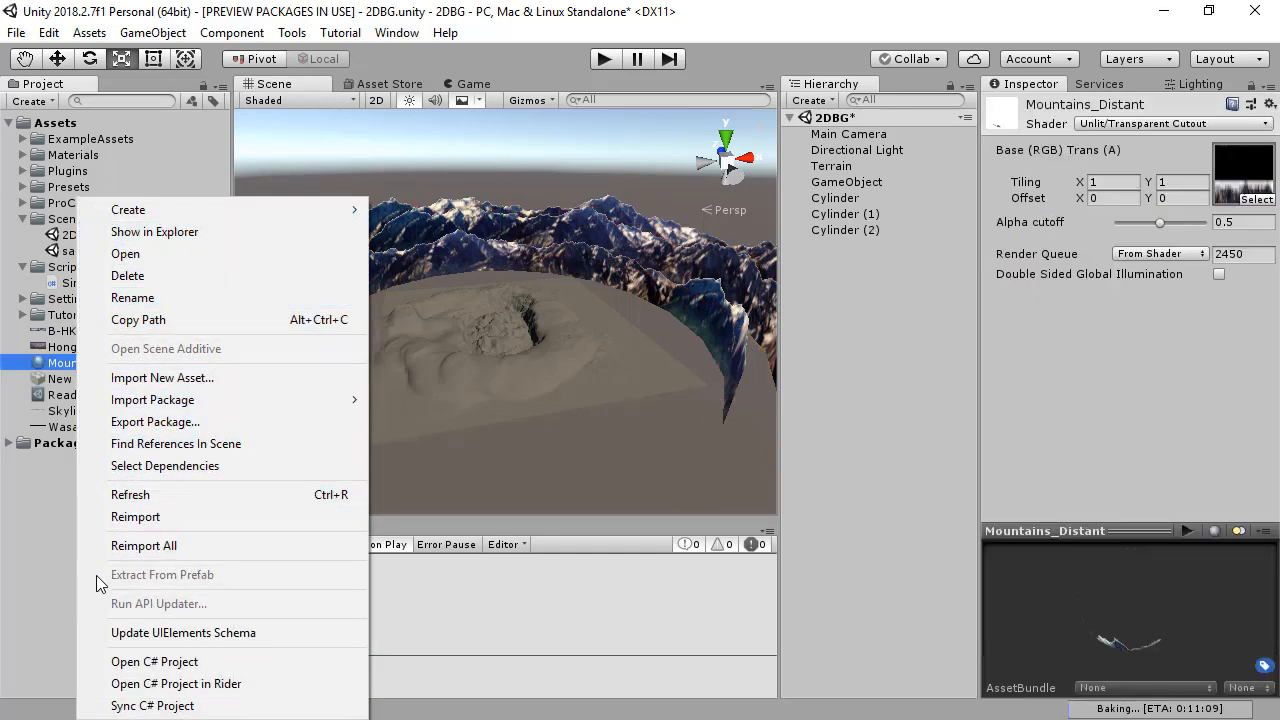
pyautogui.click(60, 364)
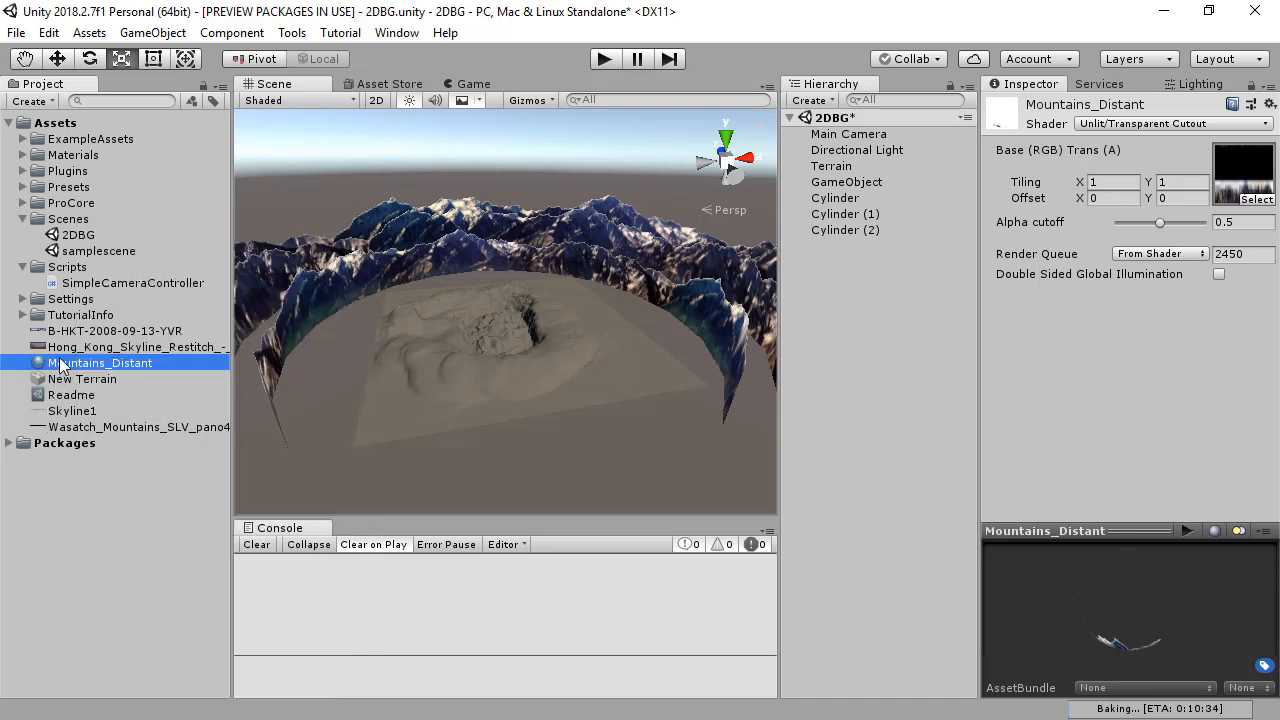
pyautogui.hotkey('ctrl', 'd')
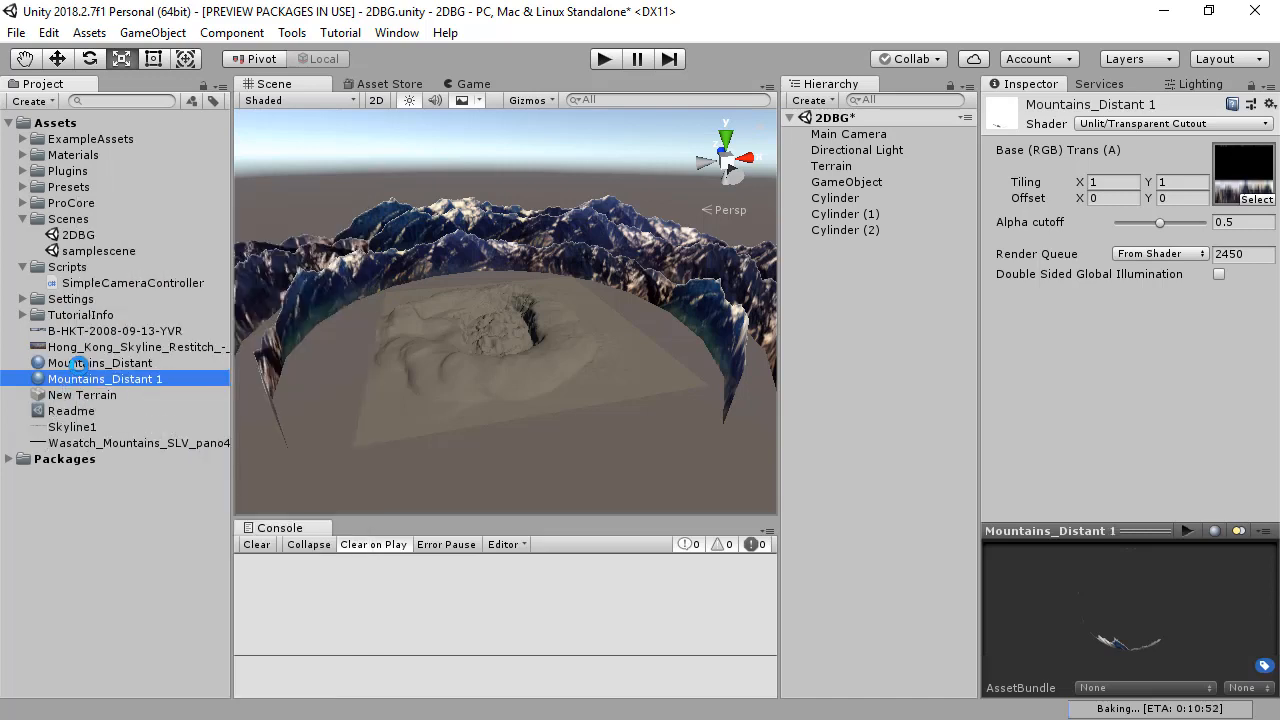
pyautogui.click(98, 380)
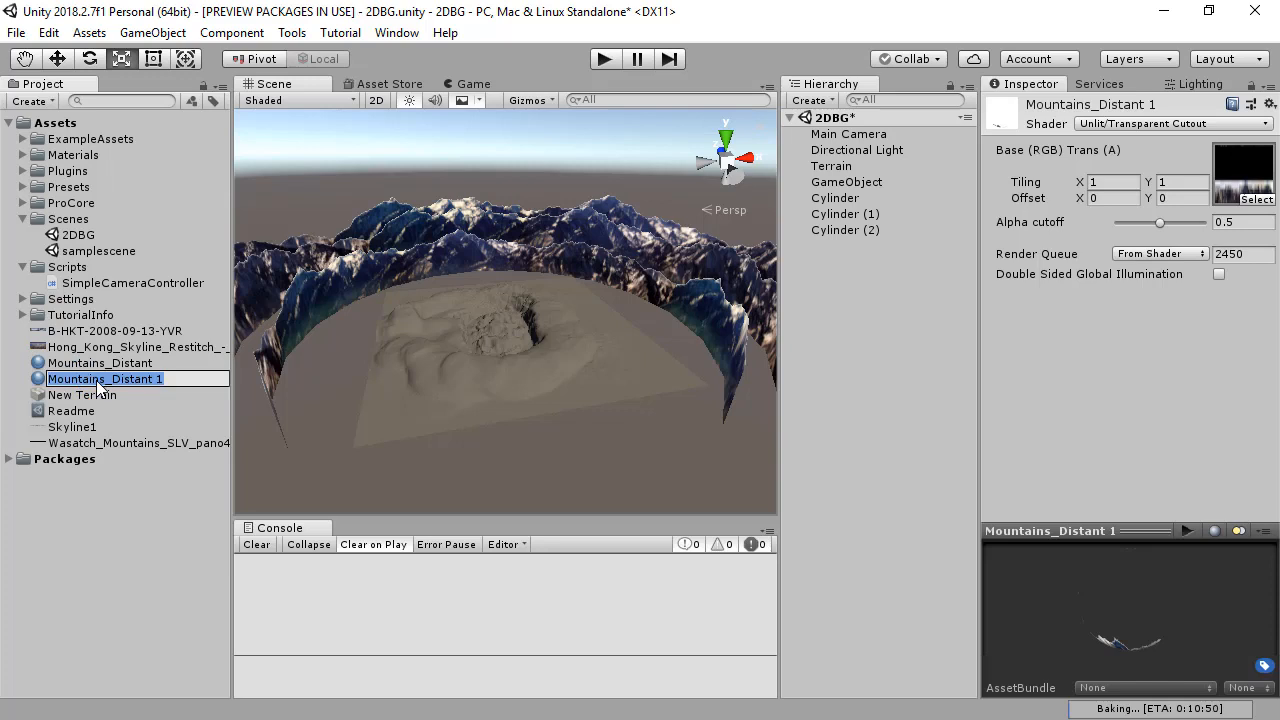
pyautogui.write('CitySkyline')
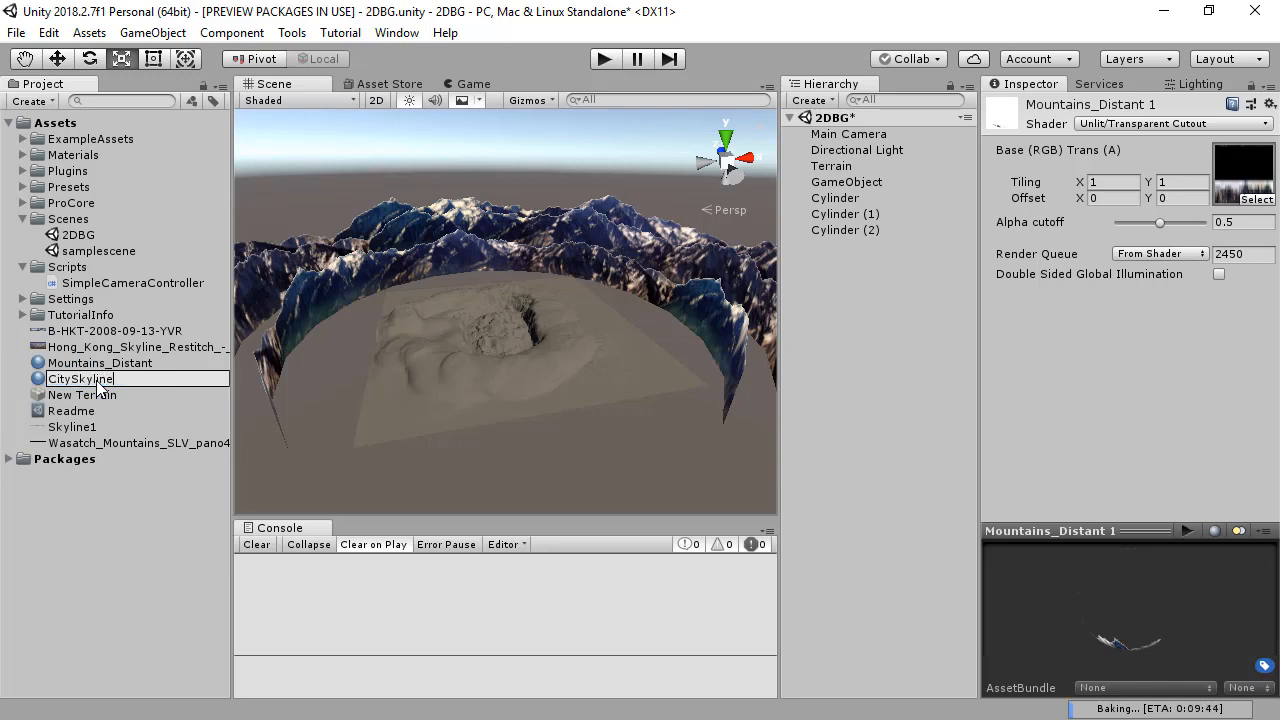
pyautogui.press('Return')
# Step: Assign the Hong_Kong_Skyline_Restitch image as CitySkyline's base texture and apply the material to the ring behind the innermost mountains
pyautogui.moveTo(981, 318); pyautogui.dragTo(1180, 113)
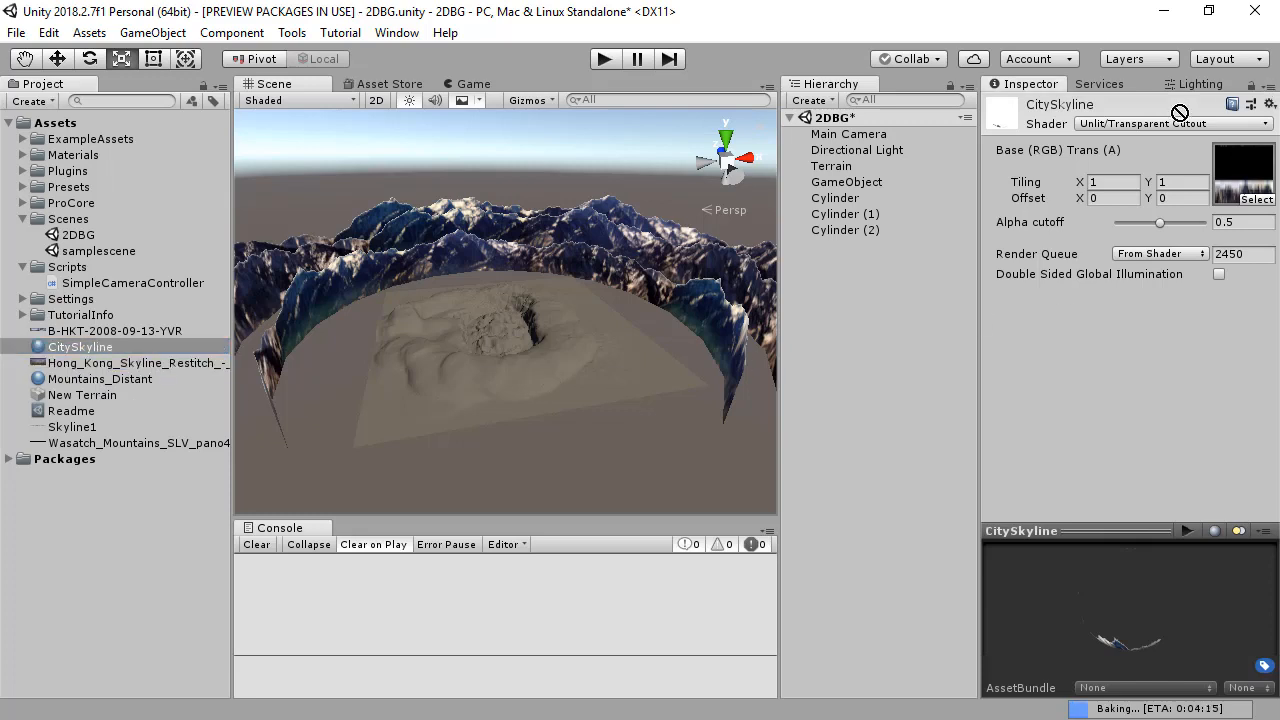
pyautogui.moveTo(1229, 193); pyautogui.dragTo(1231, 194)
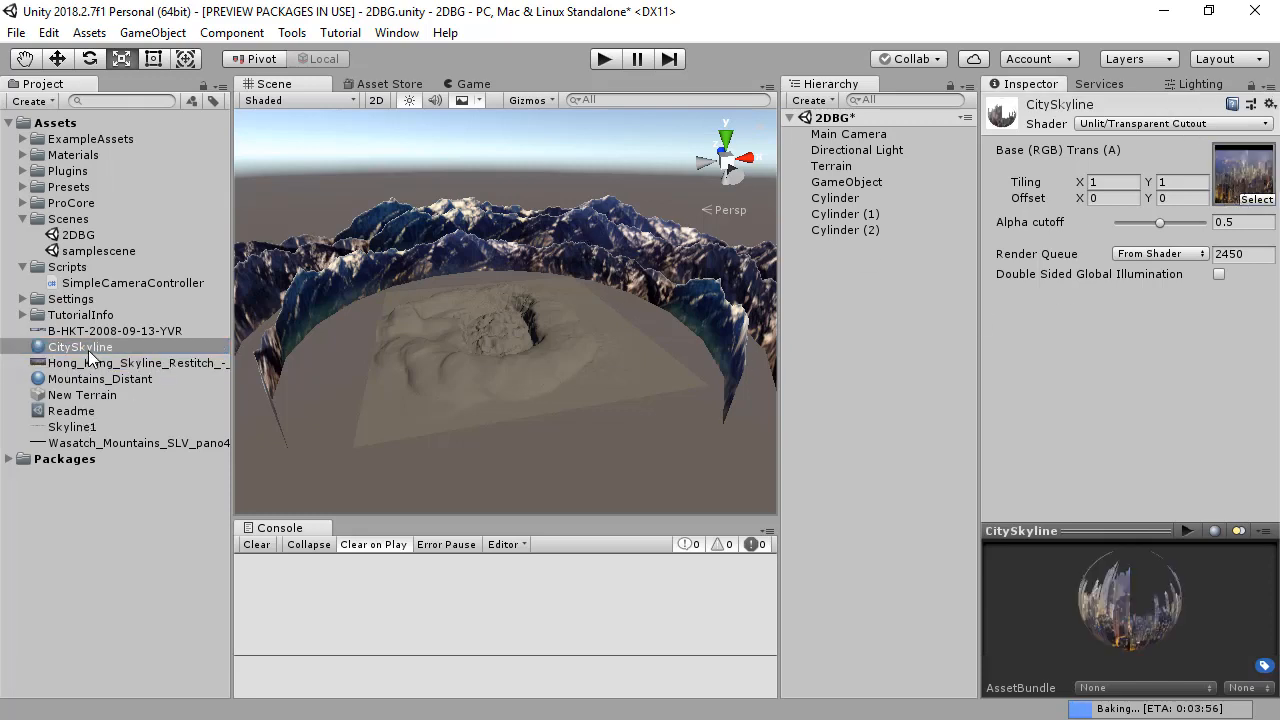
pyautogui.moveTo(88, 350); pyautogui.dragTo(248, 298)
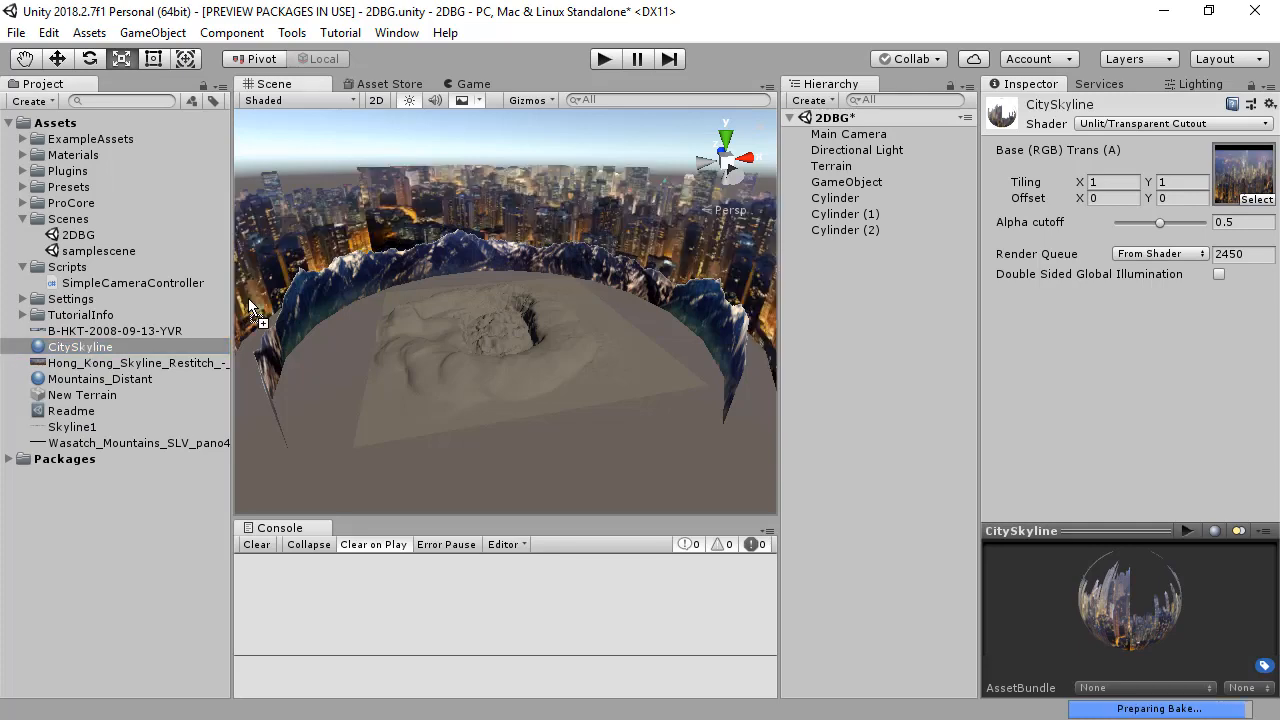
# Step: Select the city skyline ring, Cylinder (2), and open its UV layout in ProBuilder's UV Editor
pyautogui.keyDown('alt'); pyautogui.moveTo(313, 411); pyautogui.dragTo(462, 309); pyautogui.keyUp('alt')
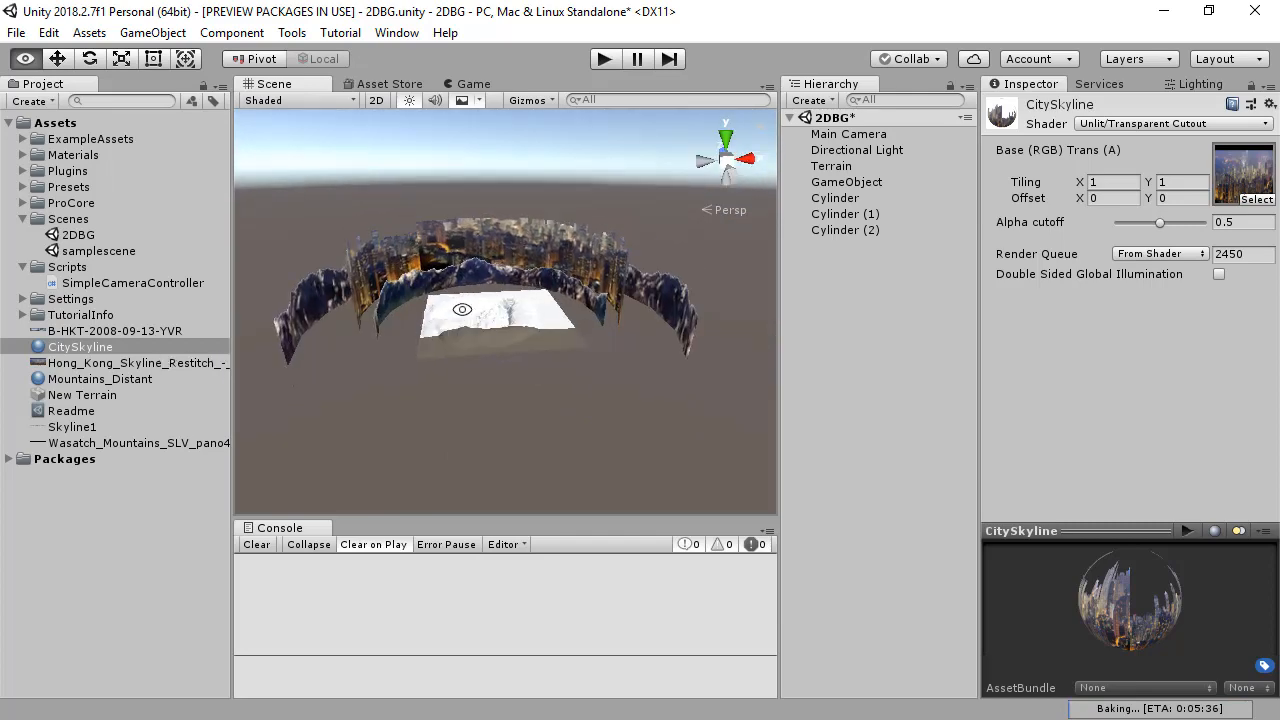
pyautogui.click(361, 296)
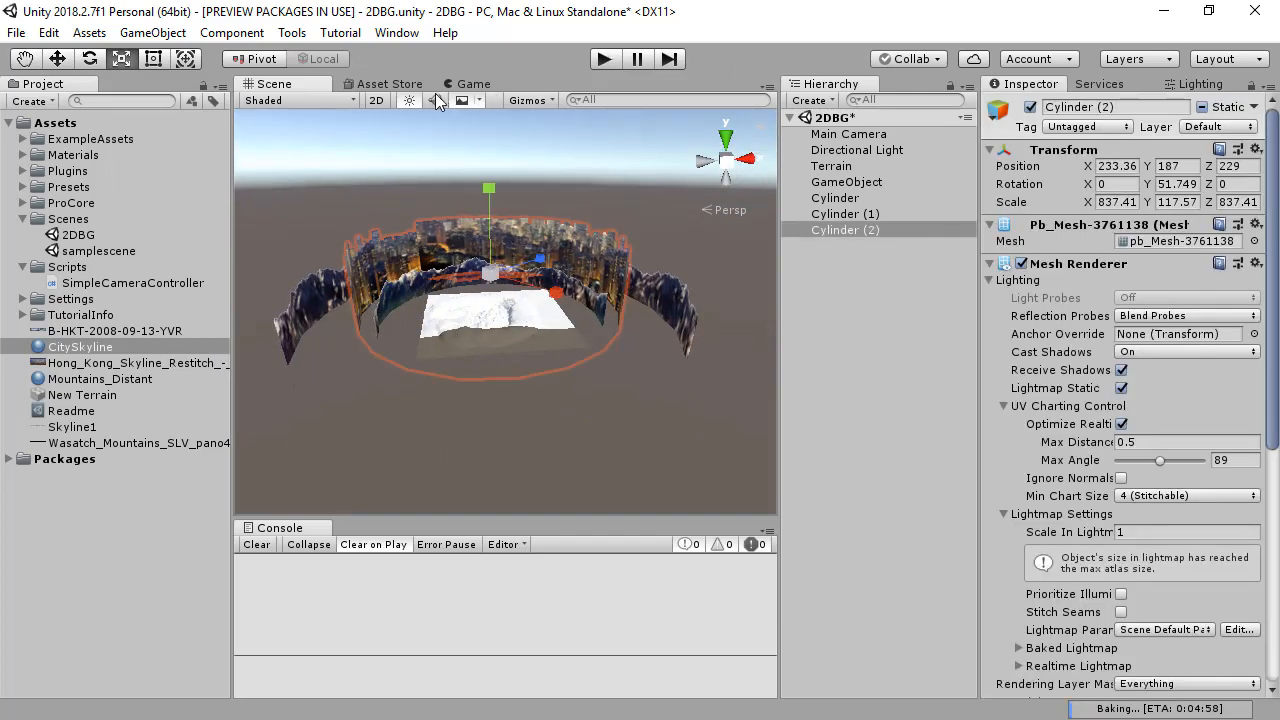
pyautogui.scroll(-10, 1178, 536)
pyautogui.click(1140, 489)
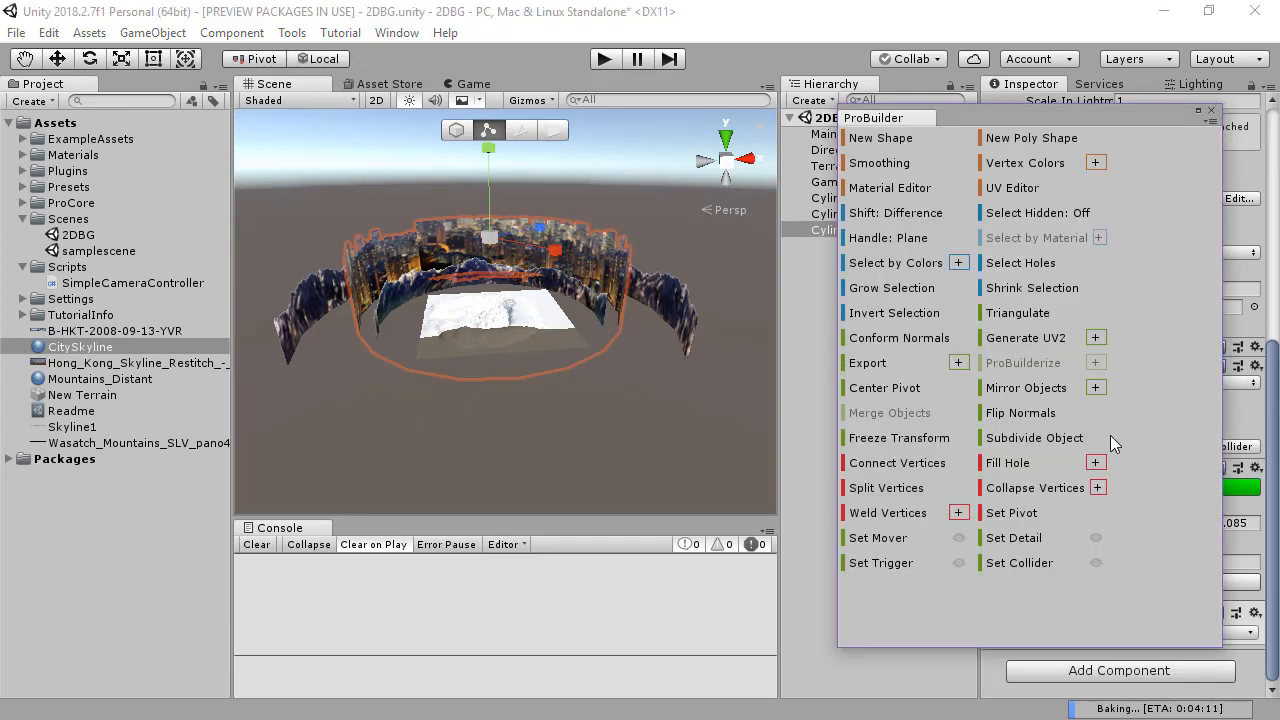
pyautogui.click(1014, 187)
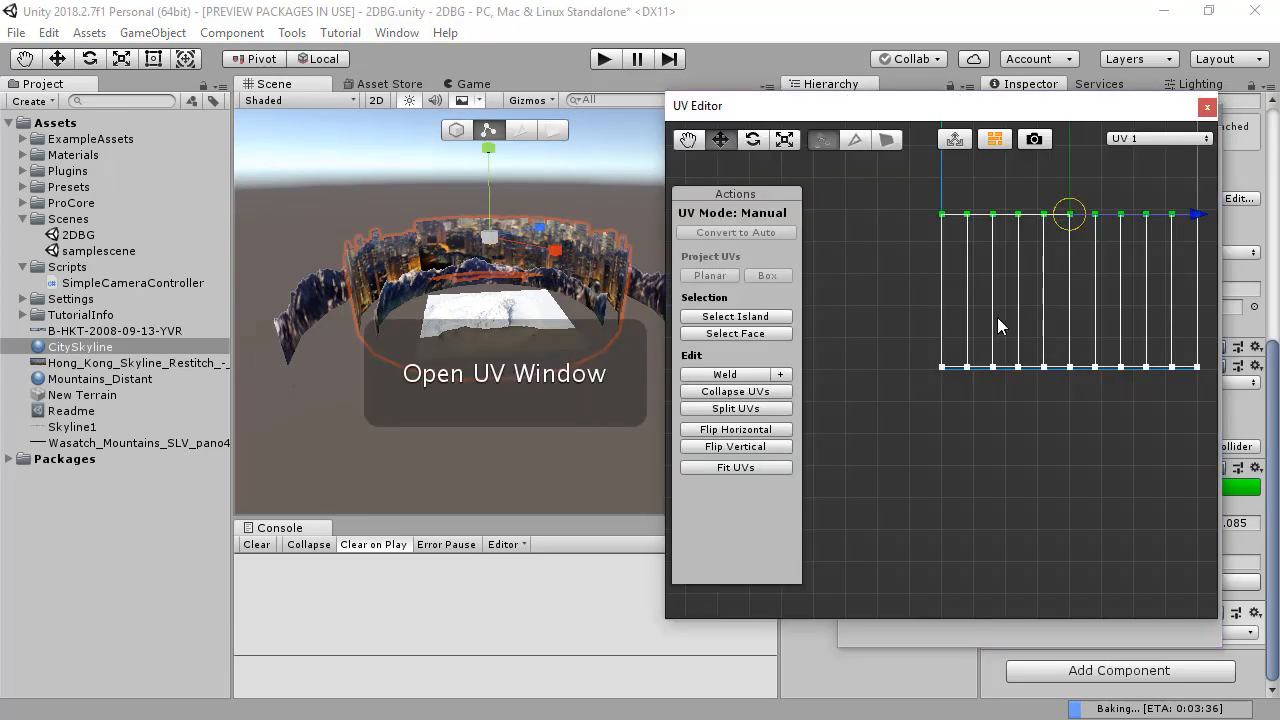
pyautogui.moveTo(826, 419); pyautogui.dragTo(967, 438, button='middle')
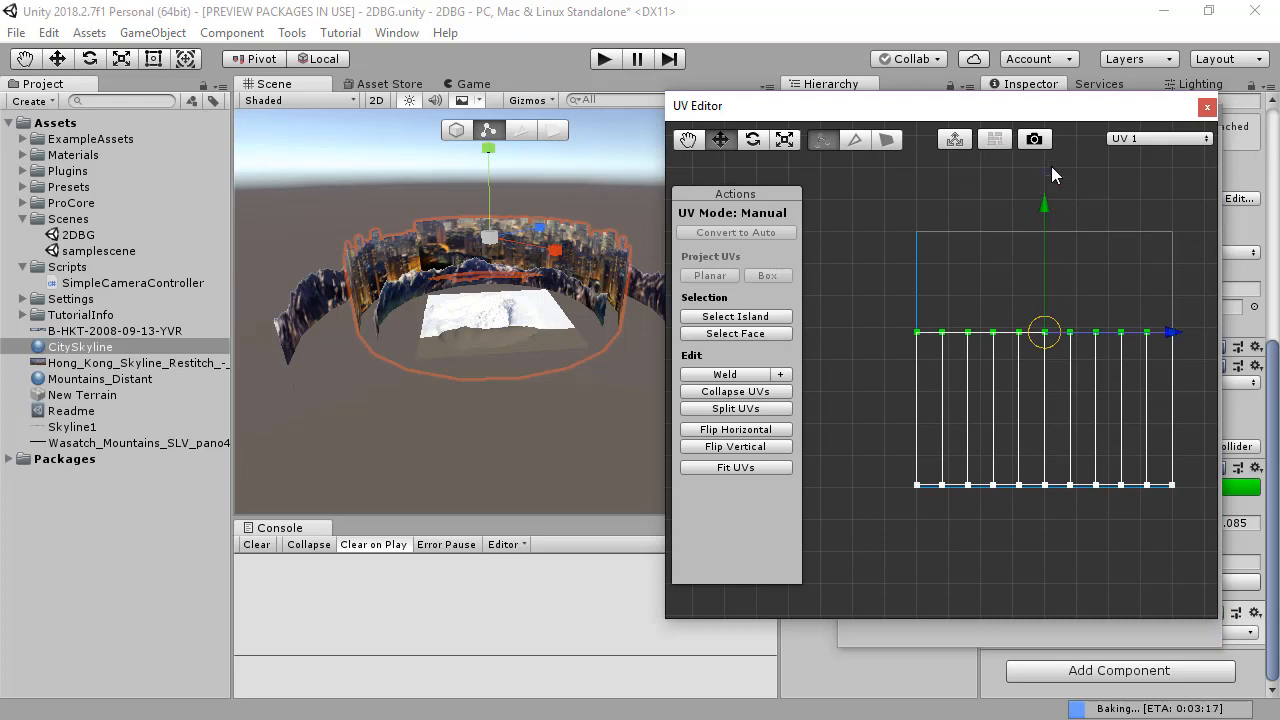
# Step: Raise the upper row of the skyline ring's UV points to the top edge of the texture square and close ProBuilder
pyautogui.click(1046, 220)
pyautogui.moveTo(1011, 231); pyautogui.dragTo(900, 318, button='middle')
pyautogui.moveTo(1124, 343); pyautogui.dragTo(800, 382)
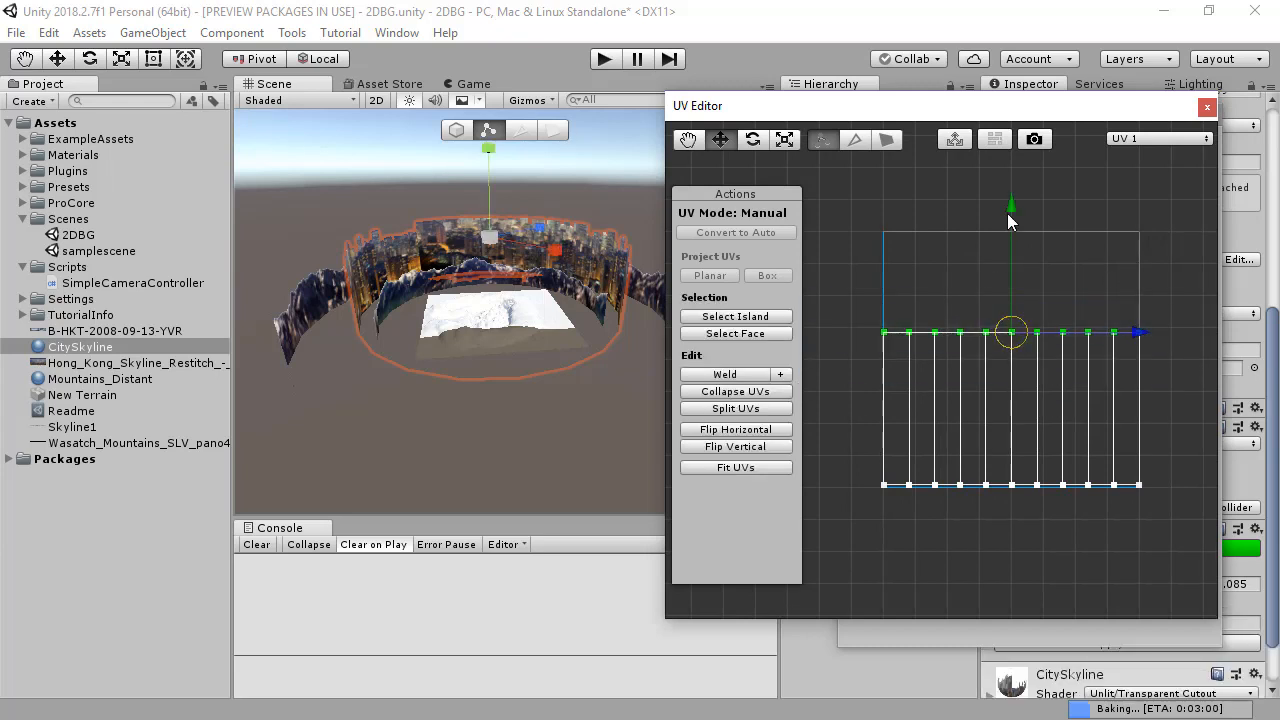
pyautogui.moveTo(1017, 195)
pyautogui.mouseDown()
pyautogui.moveTo(1020, 174)
pyautogui.moveTo(1020, 198)
pyautogui.mouseUp()
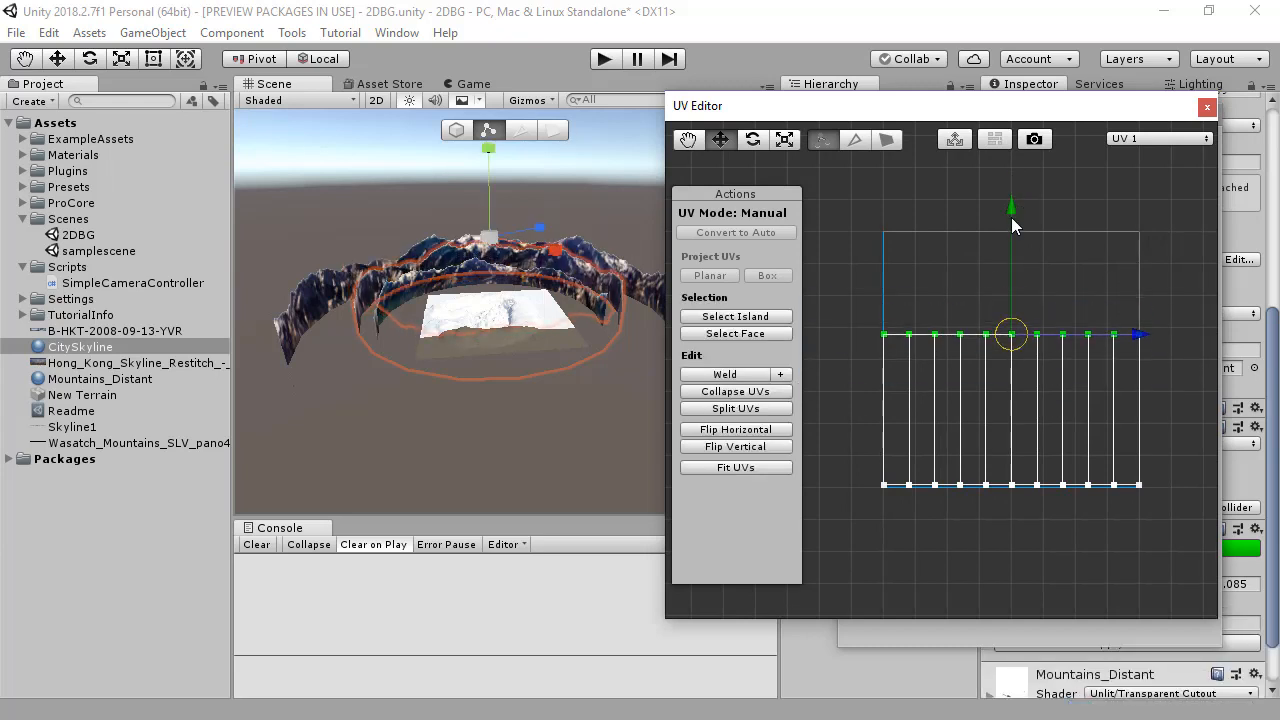
pyautogui.keyDown('alt'); pyautogui.moveTo(1026, 243); pyautogui.dragTo(975, 117); pyautogui.keyUp('alt')
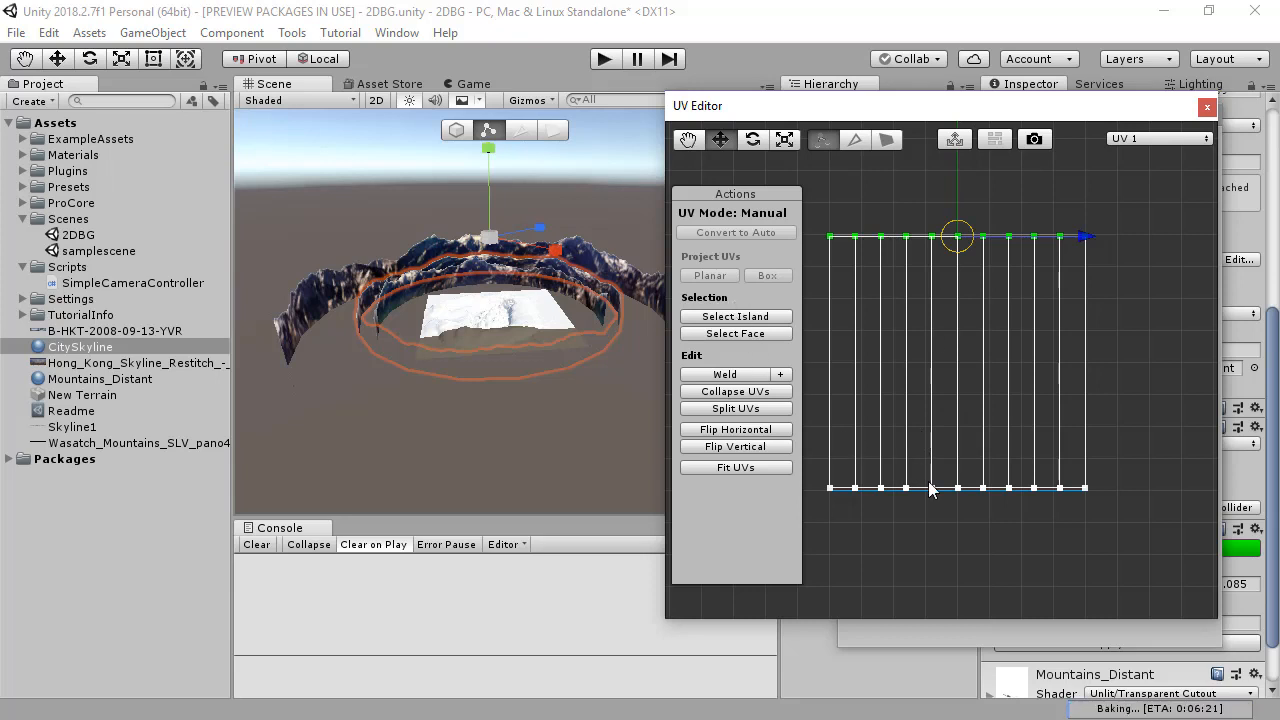
pyautogui.click(1208, 107)
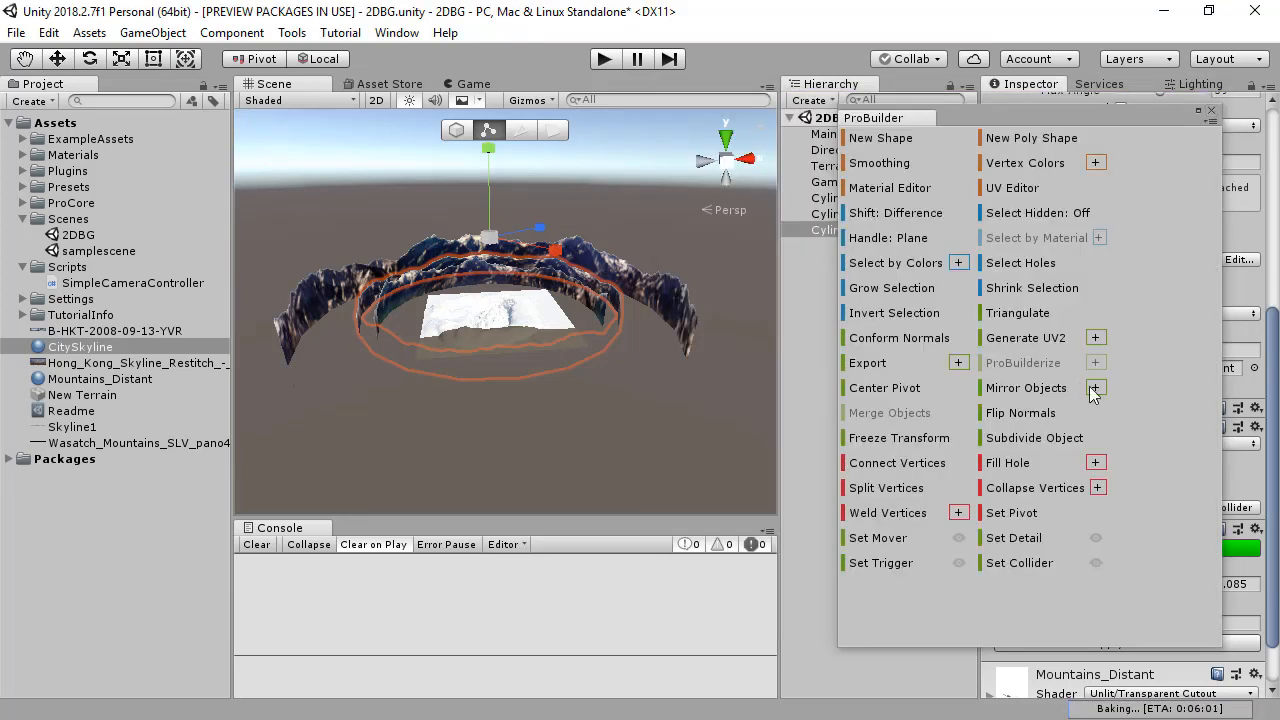
pyautogui.click(1212, 113)
# Step: Reassign the CitySkyline material to Cylinder (2) as its Element 0 material
pyautogui.click(80, 350)
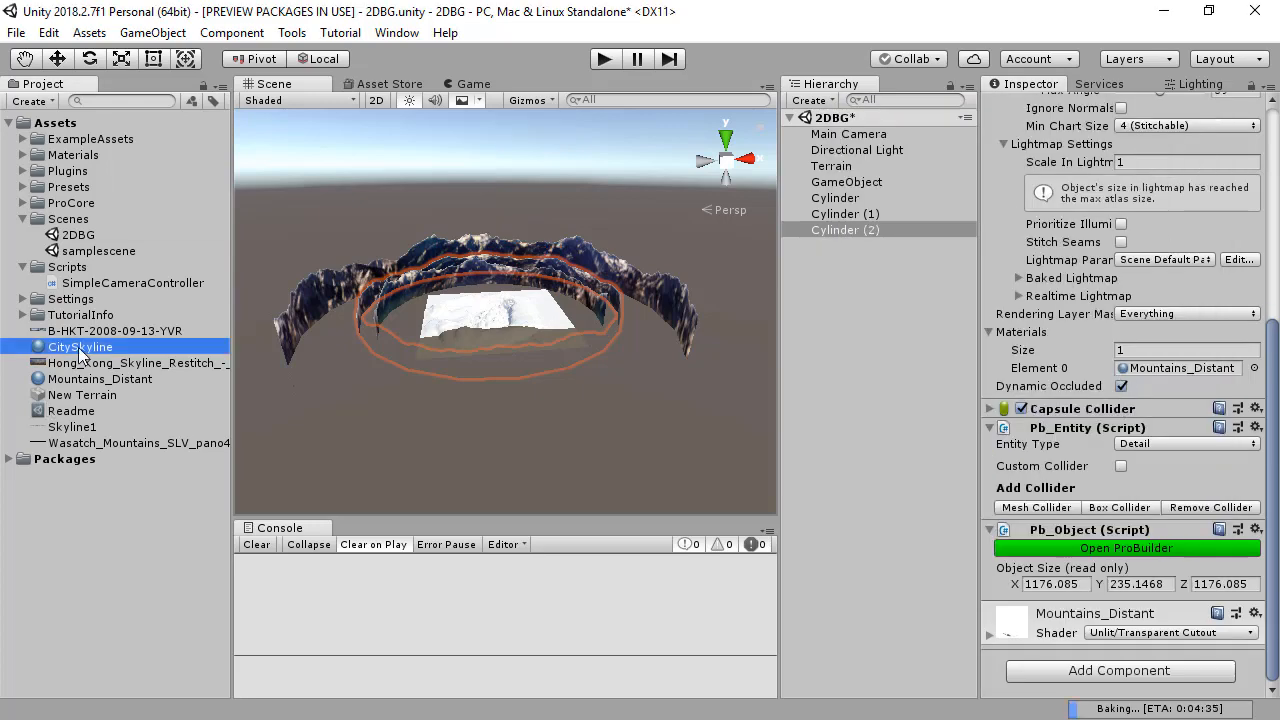
pyautogui.moveTo(360, 363); pyautogui.dragTo(1165, 368)
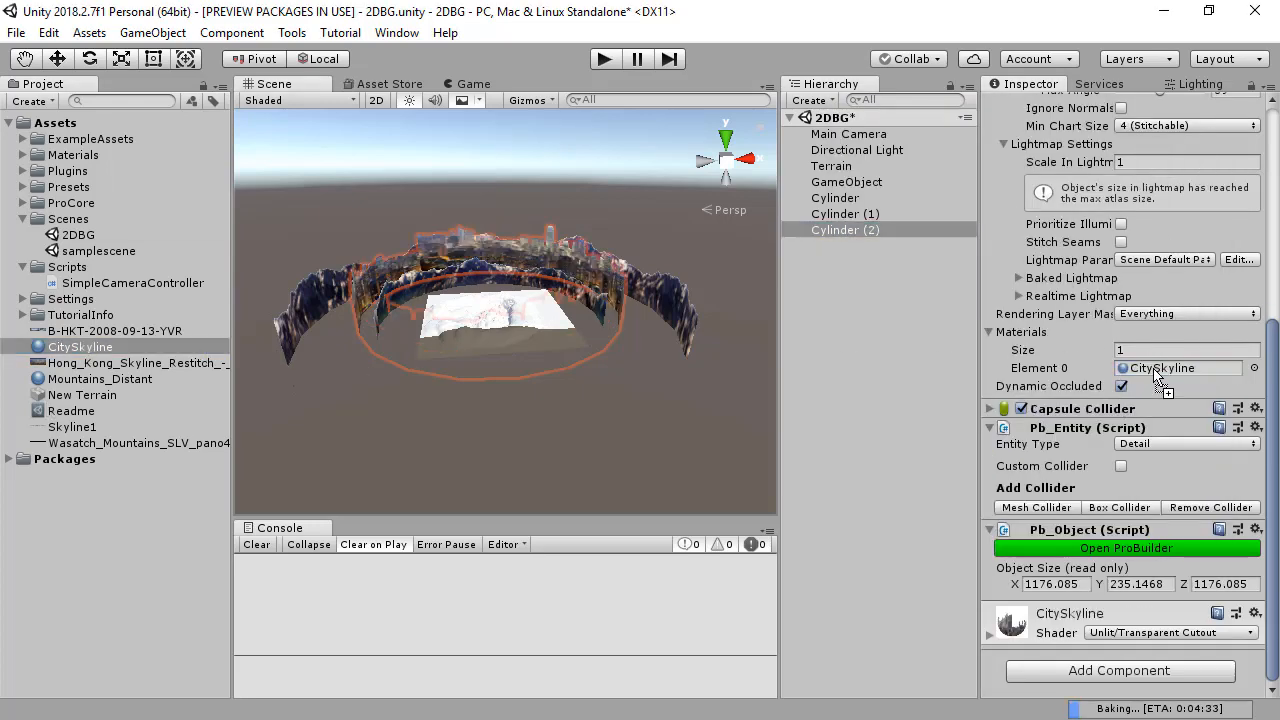
pyautogui.keyDown('alt'); pyautogui.moveTo(528, 331); pyautogui.dragTo(495, 322); pyautogui.keyUp('alt')
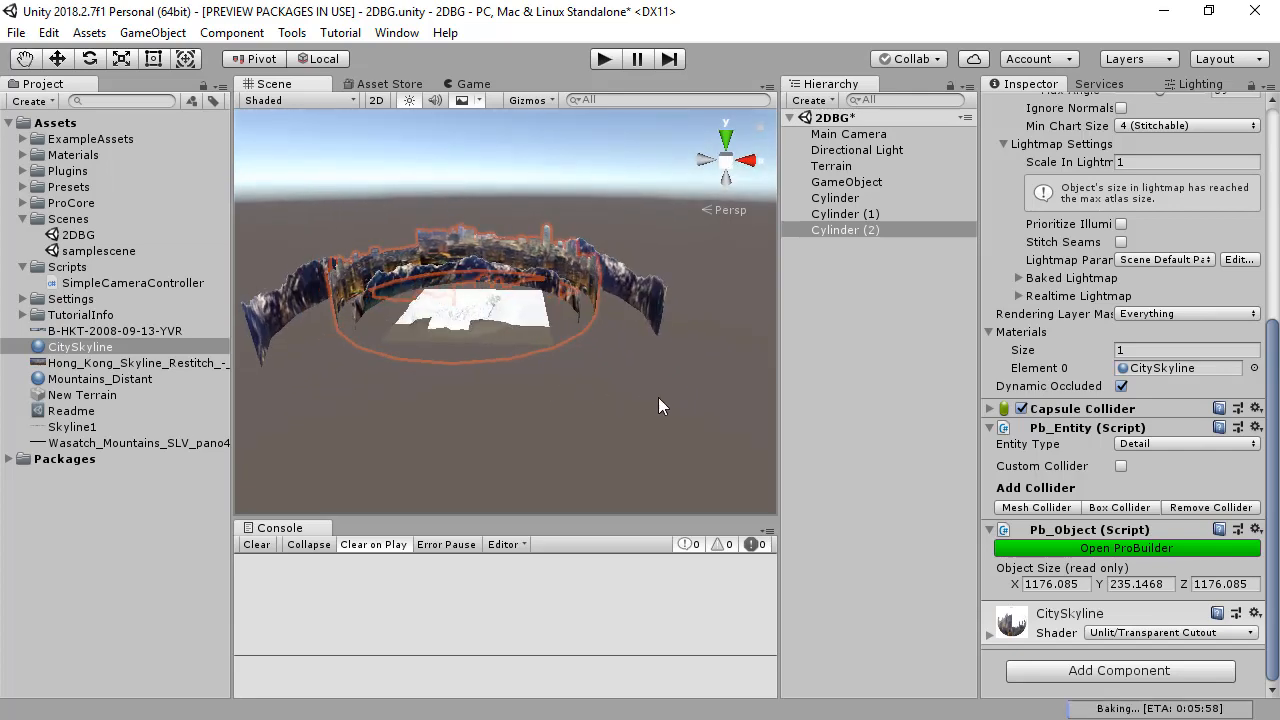
# Step: Try a horizontal tiling of 3 on the CitySkyline material and settle on 2
pyautogui.click(658, 397)
pyautogui.keyDown('alt'); pyautogui.moveTo(463, 329); pyautogui.dragTo(666, 327, button='right'); pyautogui.keyUp('alt')
pyautogui.keyDown('alt'); pyautogui.moveTo(511, 317); pyautogui.dragTo(680, 390, button='middle'); pyautogui.keyUp('alt')
pyautogui.keyDown('alt'); pyautogui.moveTo(560, 373); pyautogui.dragTo(600, 356, button='right'); pyautogui.keyUp('alt')
pyautogui.keyDown('alt'); pyautogui.moveTo(600, 356); pyautogui.dragTo(535, 317); pyautogui.keyUp('alt')
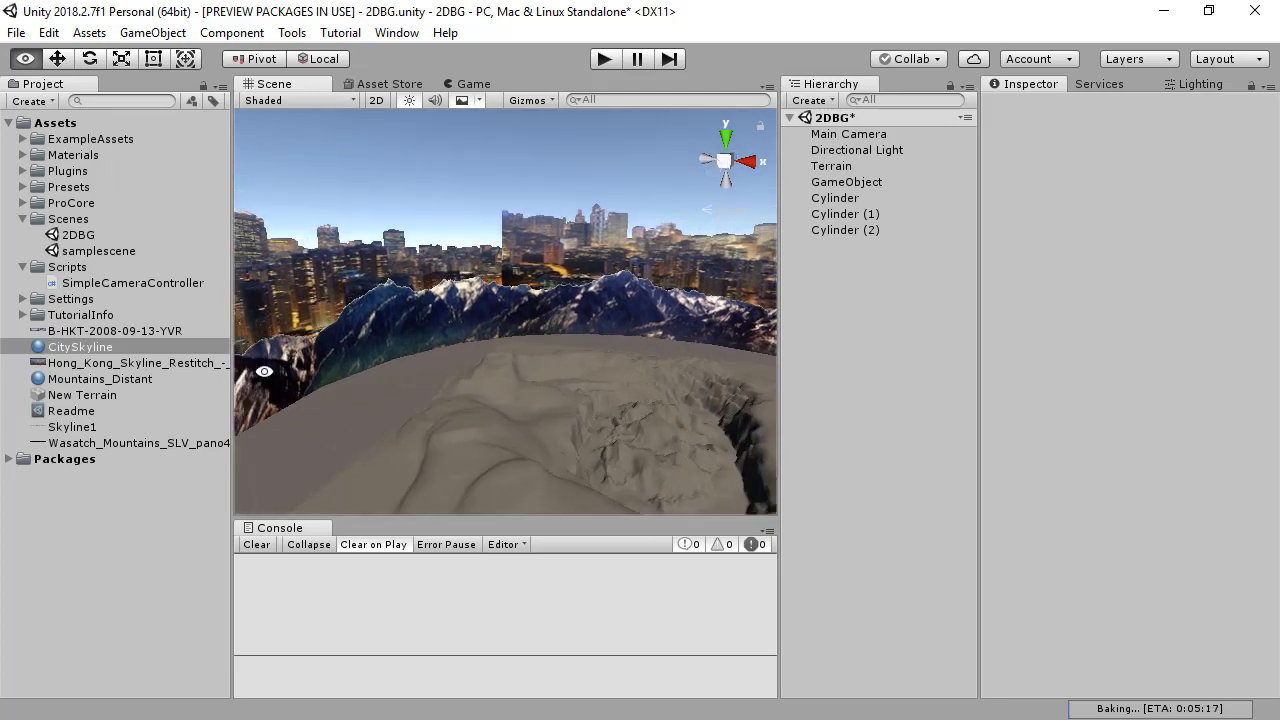
pyautogui.click(80, 346)
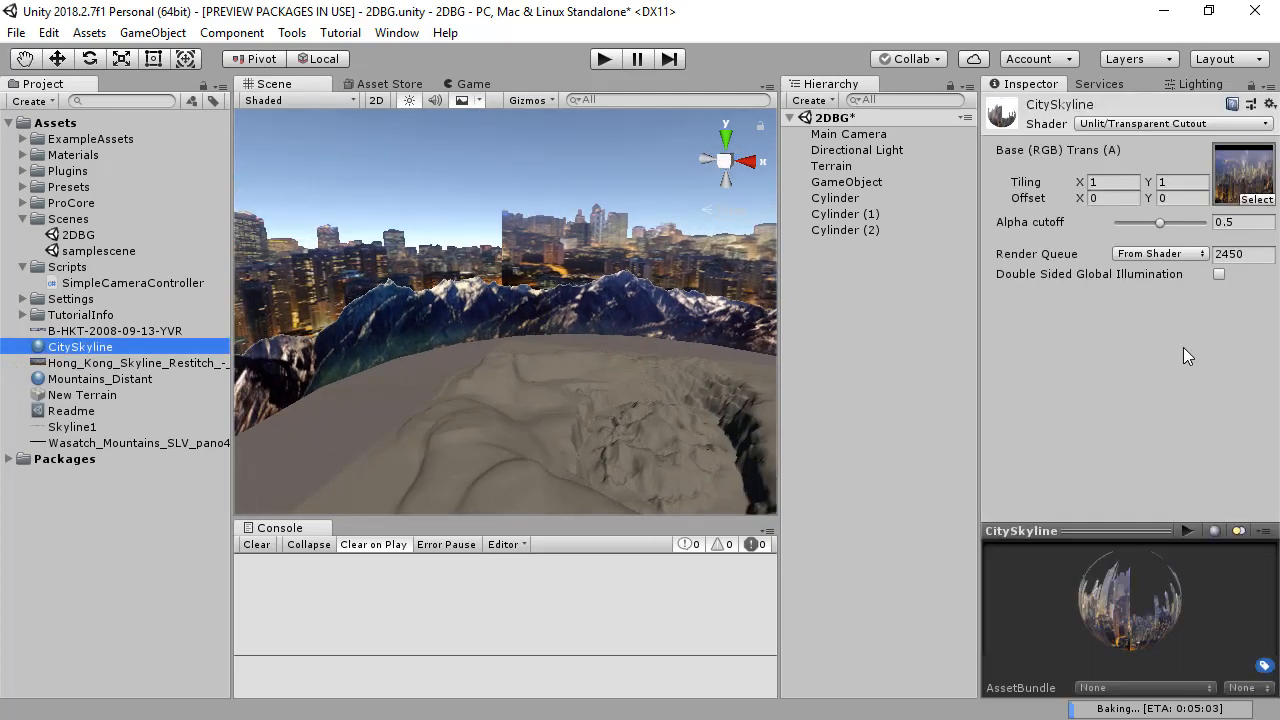
pyautogui.click(1118, 185)
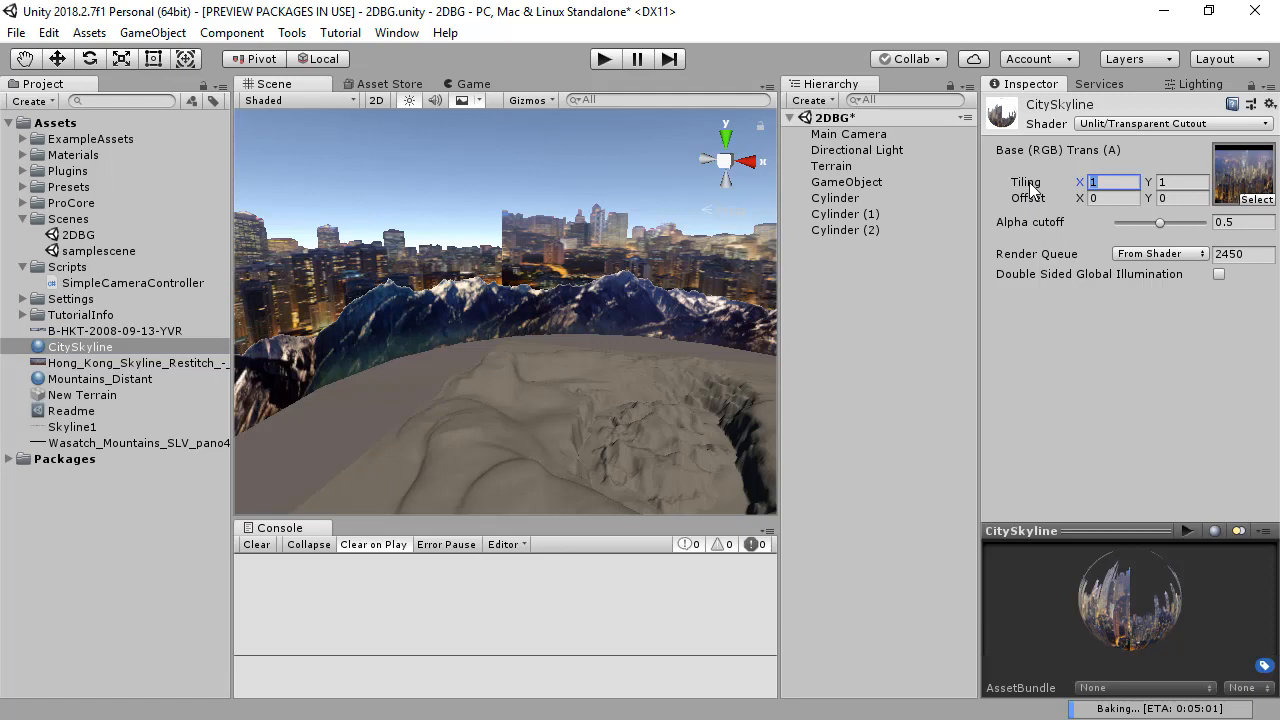
pyautogui.write('3')
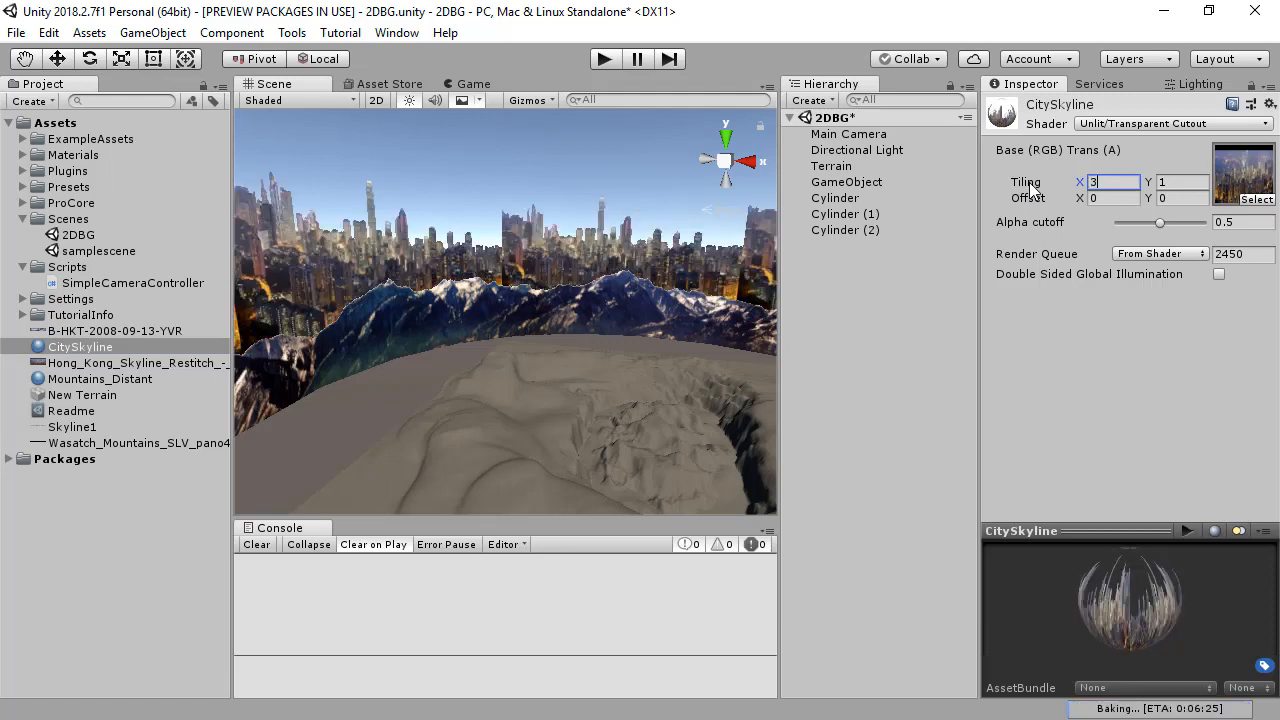
pyautogui.moveTo(1056, 182); pyautogui.dragTo(1032, 181)
pyautogui.write('2')
# Step: Lower the city skyline ring behind the inner mountains to a Y position of about 141.6
pyautogui.keyDown('alt'); pyautogui.moveTo(673, 313); pyautogui.dragTo(490, 248); pyautogui.keyUp('alt')
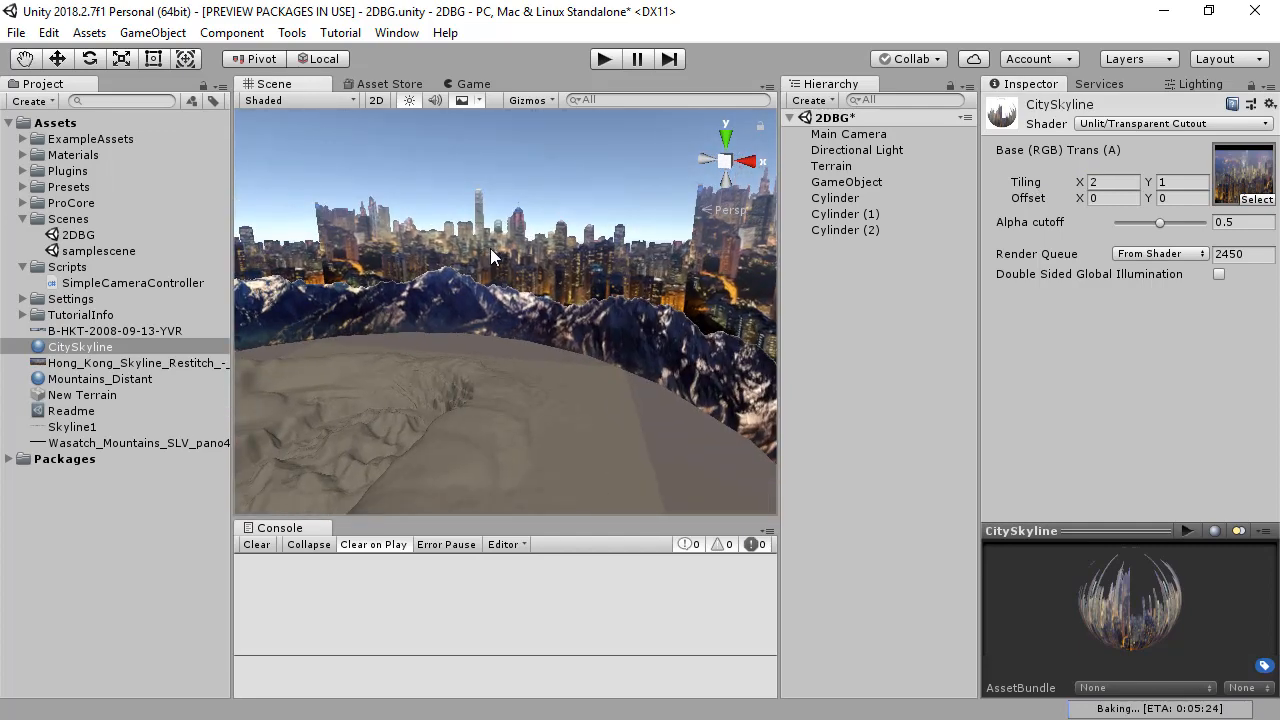
pyautogui.click(490, 248)
pyautogui.moveTo(258, 165); pyautogui.dragTo(267, 241)
# Step: Run the scene and look around the terrain to examine the skyline behind the mountains
pyautogui.click(604, 60)
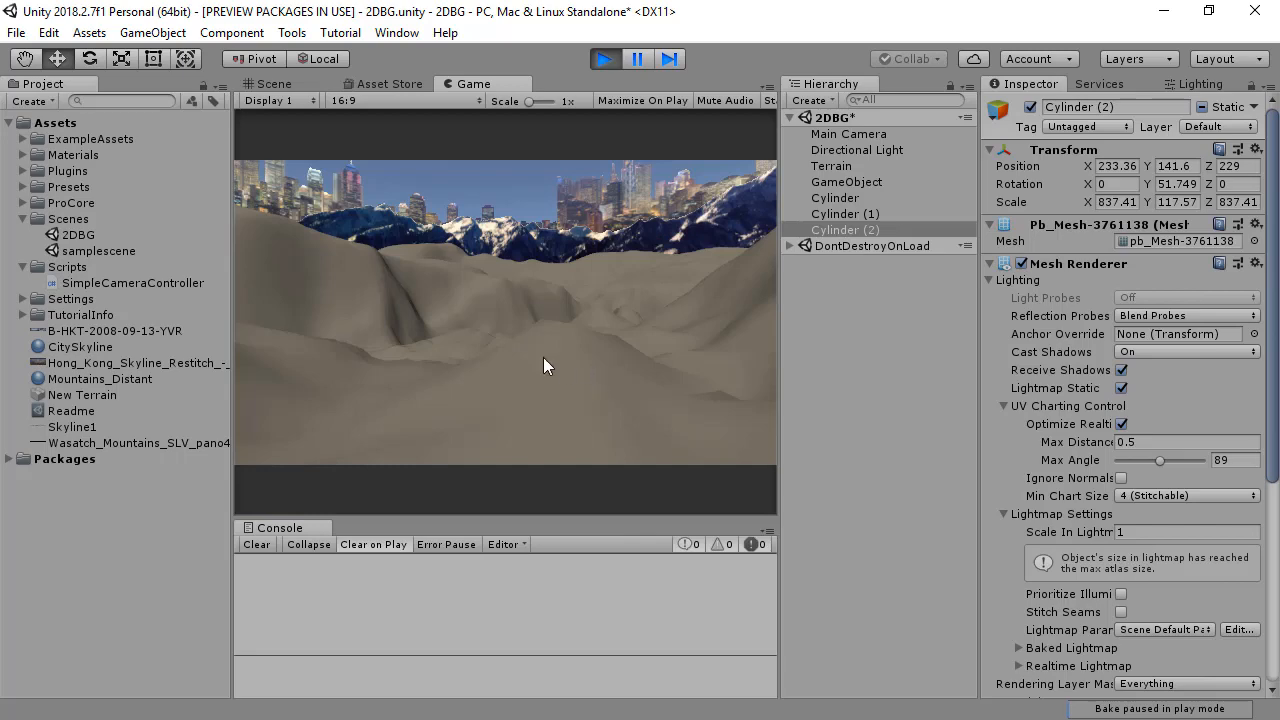
pyautogui.press('s')
pyautogui.moveTo(551, 345); pyautogui.dragTo(427, 299, button='right')
pyautogui.hotkey('ctrl', 'p')
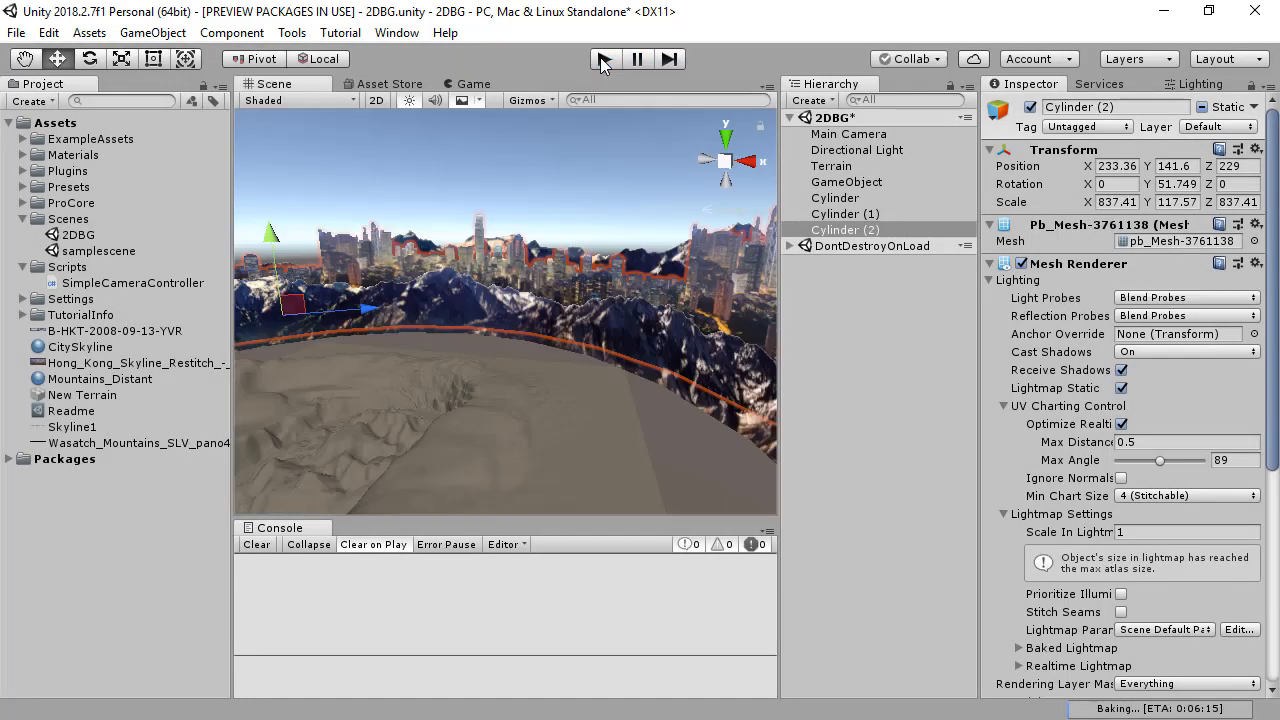
# Step: Scale the skyline ring down uniformly to about 556.24 × 78.1 × 556.24 and lower it to a Y position of about 76
pyautogui.press('r')
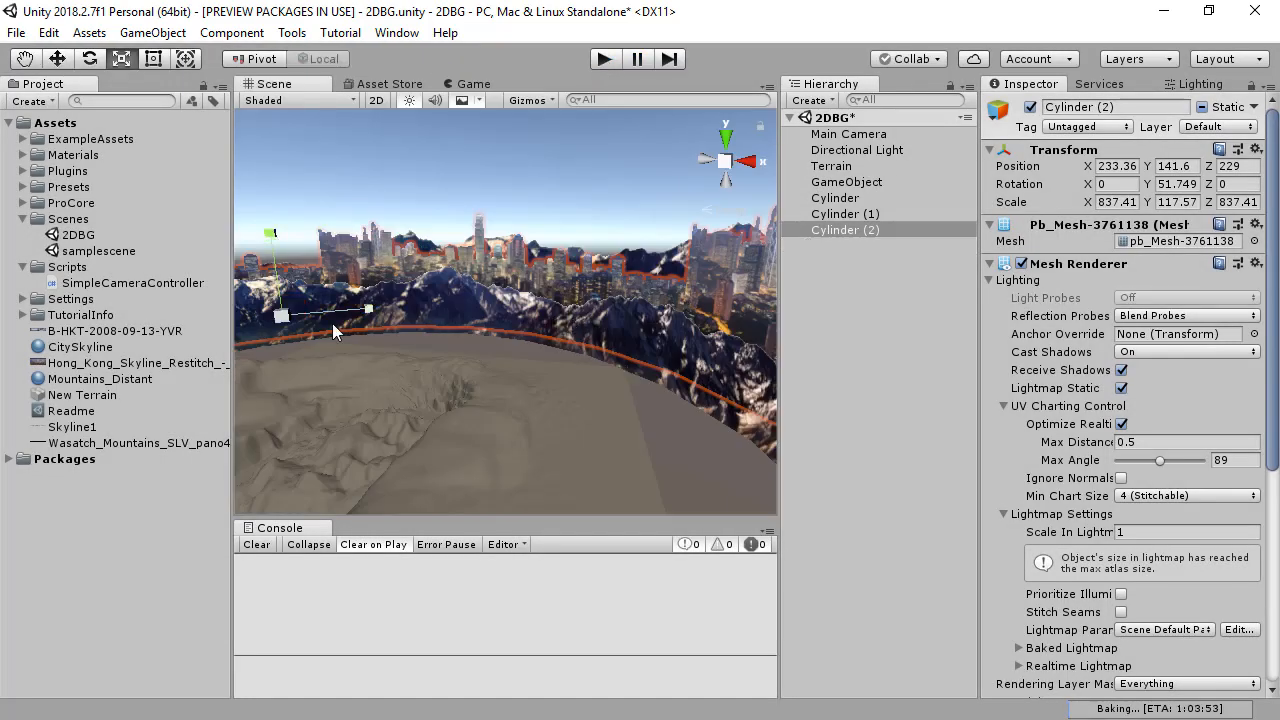
pyautogui.moveTo(286, 315); pyautogui.dragTo(260, 322)
pyautogui.press('w')
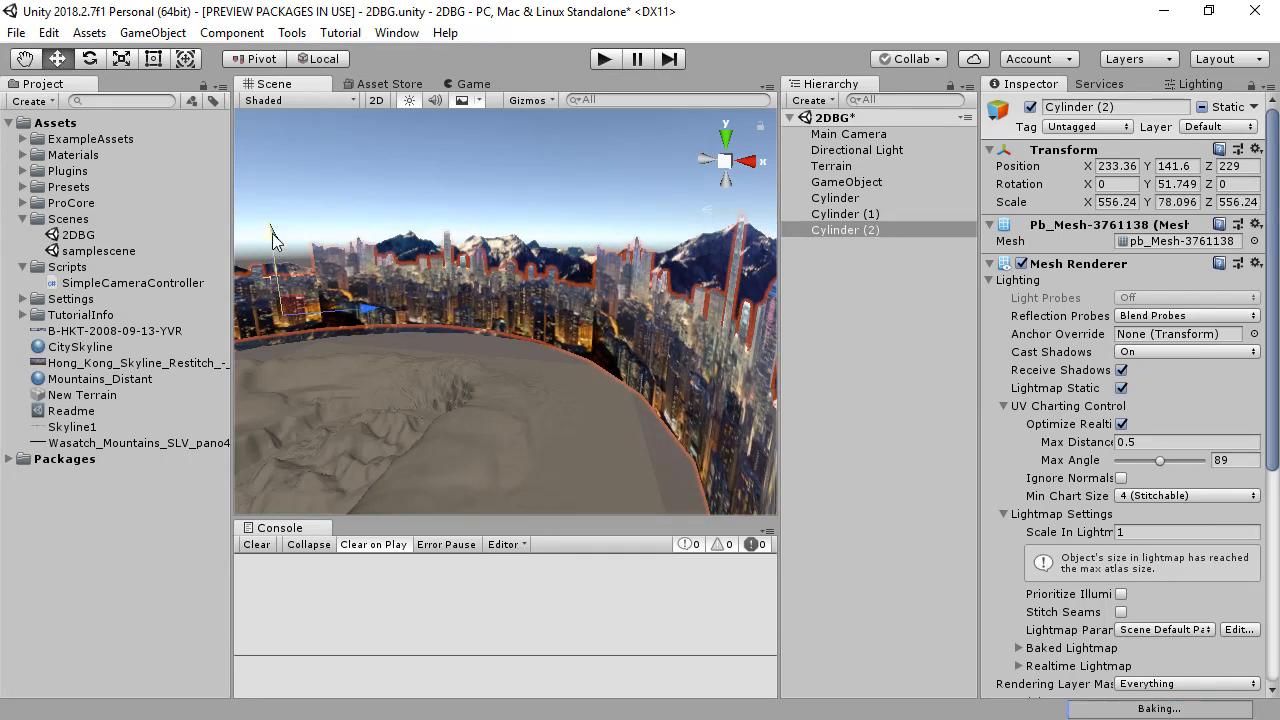
pyautogui.moveTo(273, 240); pyautogui.dragTo(280, 320)
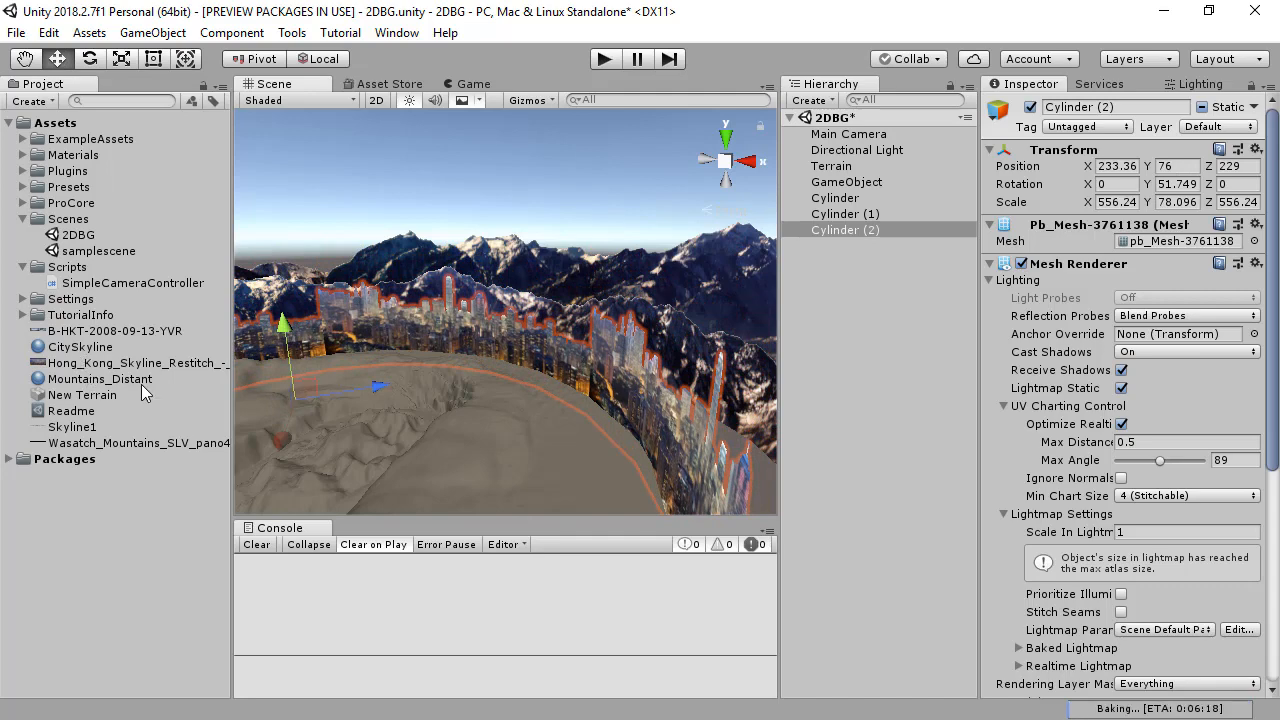
# Step: Check the skyline from the game camera and lower the ring further to a Y position of about 48.2
pyautogui.click(470, 84)
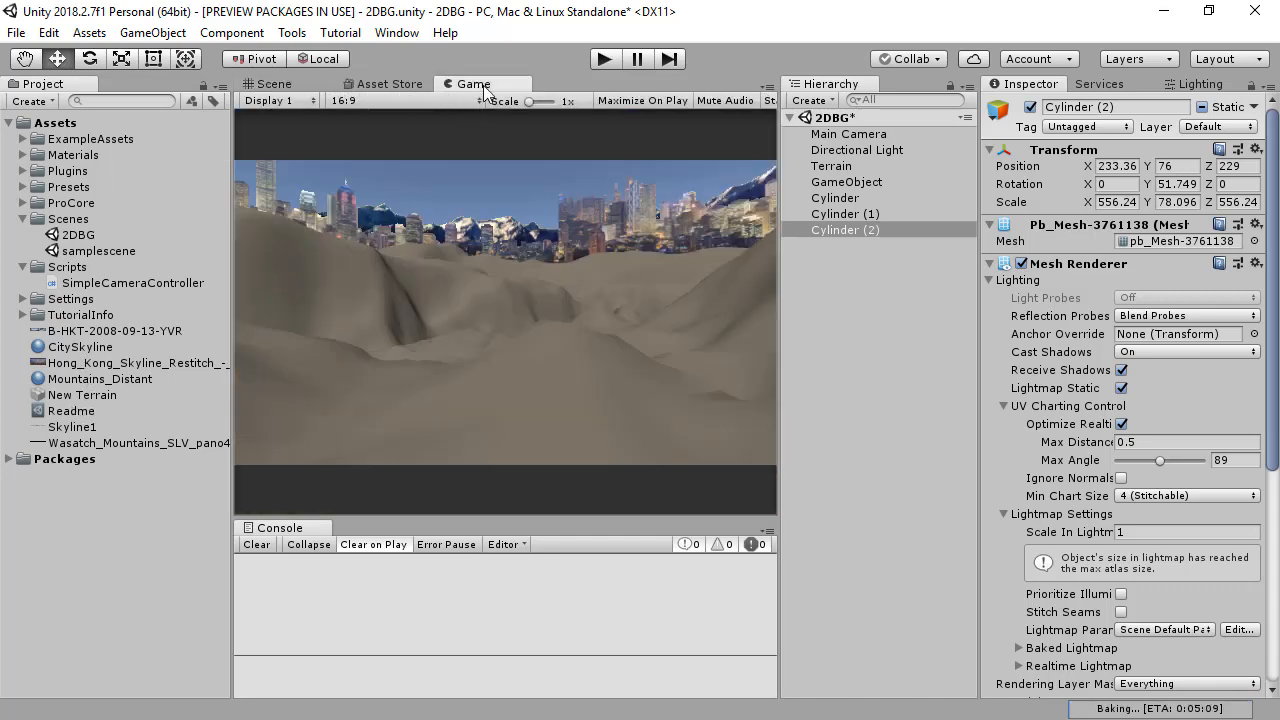
pyautogui.click(274, 84)
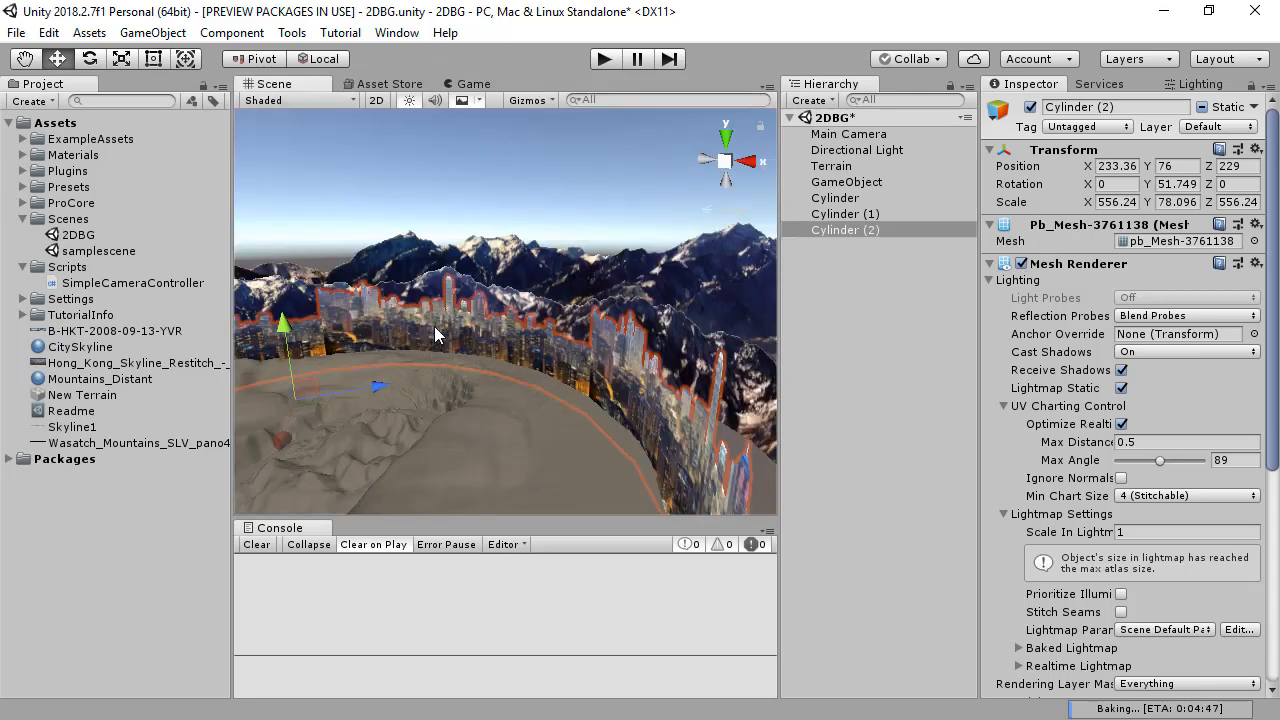
pyautogui.moveTo(453, 315); pyautogui.dragTo(452, 279, button='middle')
pyautogui.moveTo(458, 264); pyautogui.dragTo(458, 306)
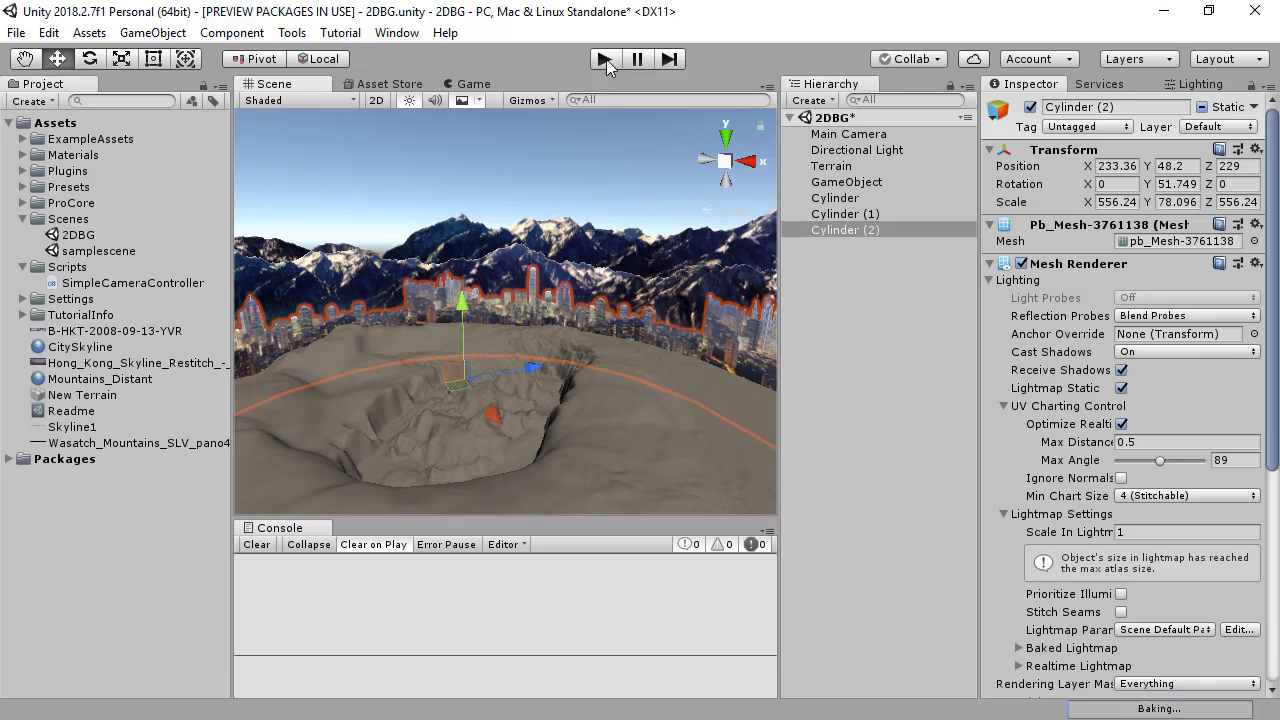
# Step: Fly over the terrain in play mode to examine the city skyline in front of the layered mountains
pyautogui.click(605, 59)
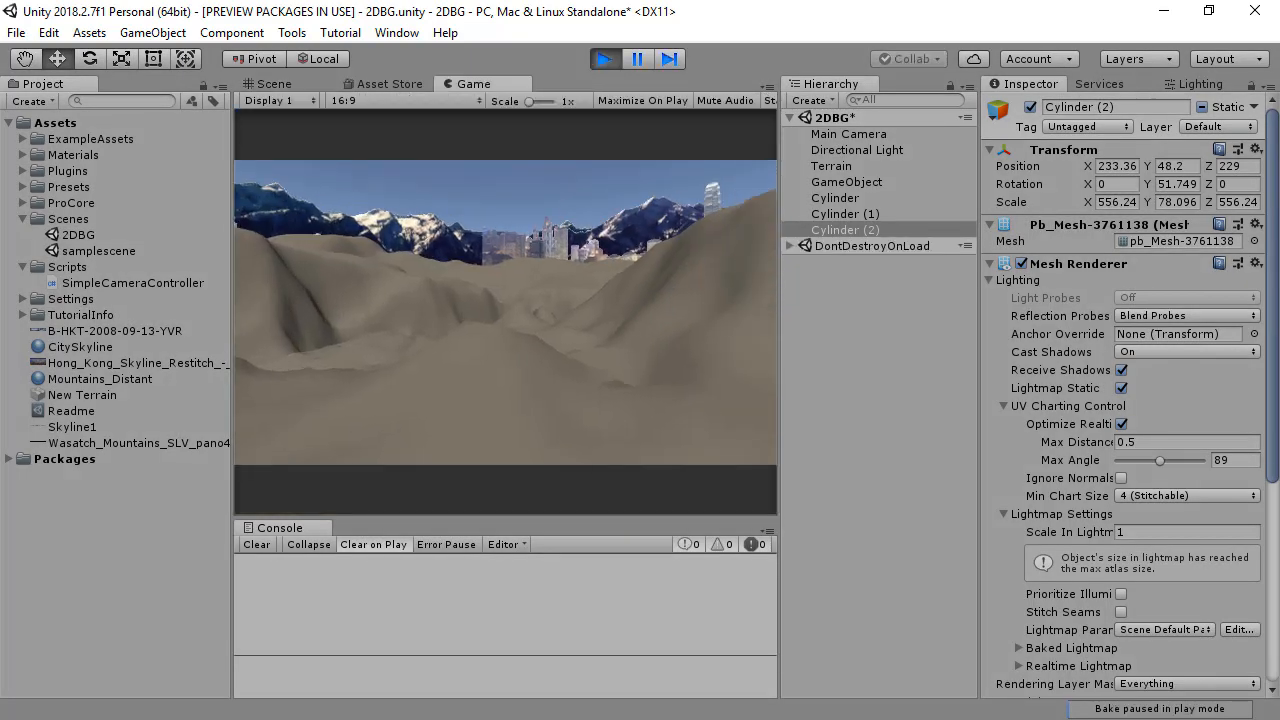
pyautogui.press('w')
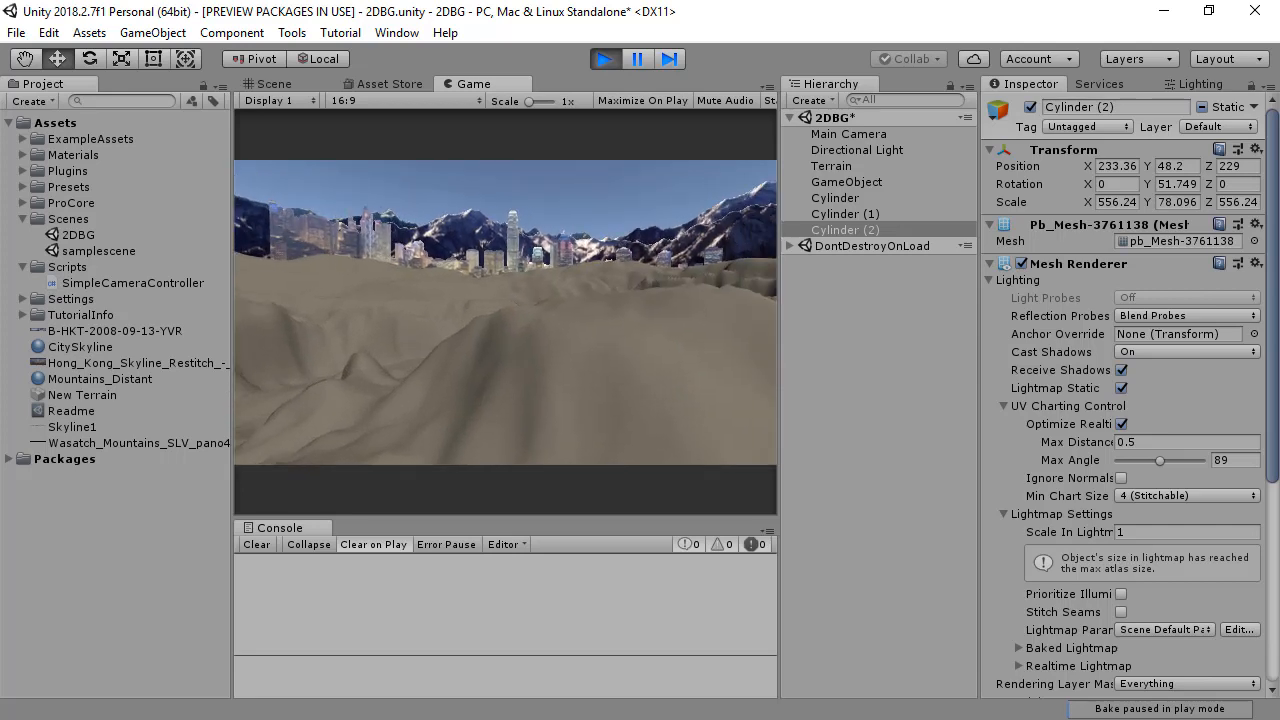
pyautogui.press('w')
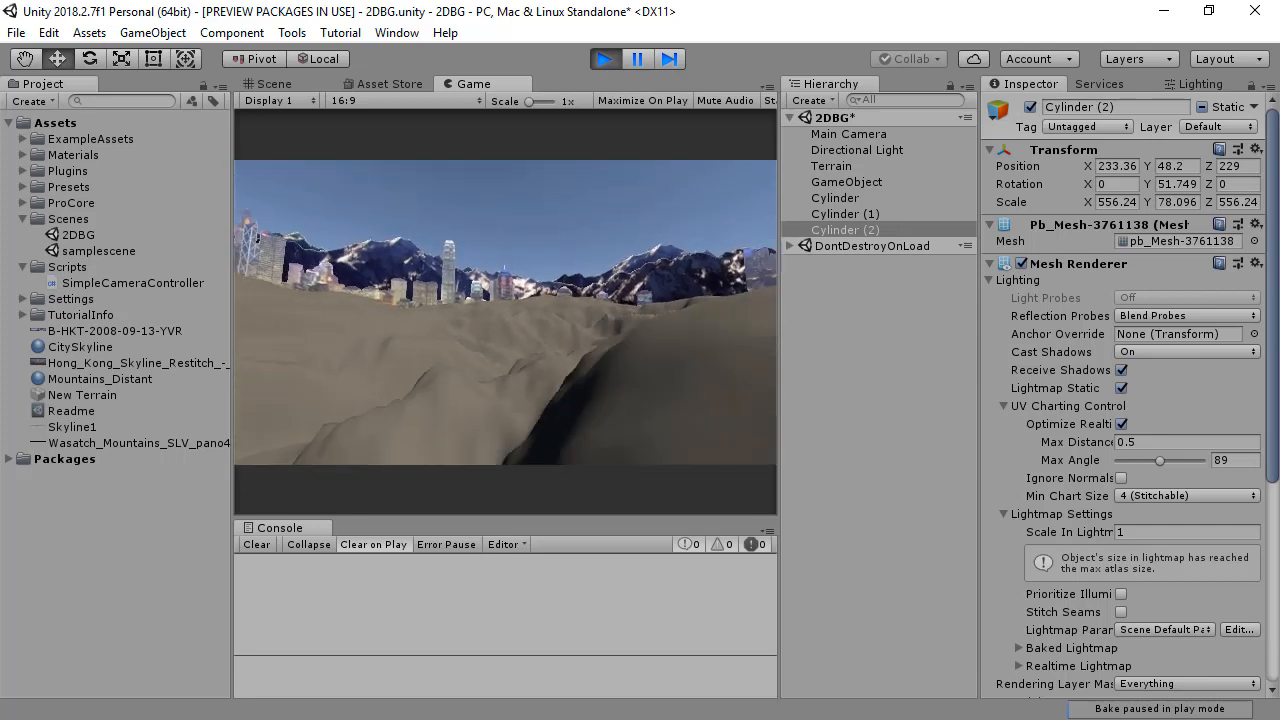
pyautogui.press('w')
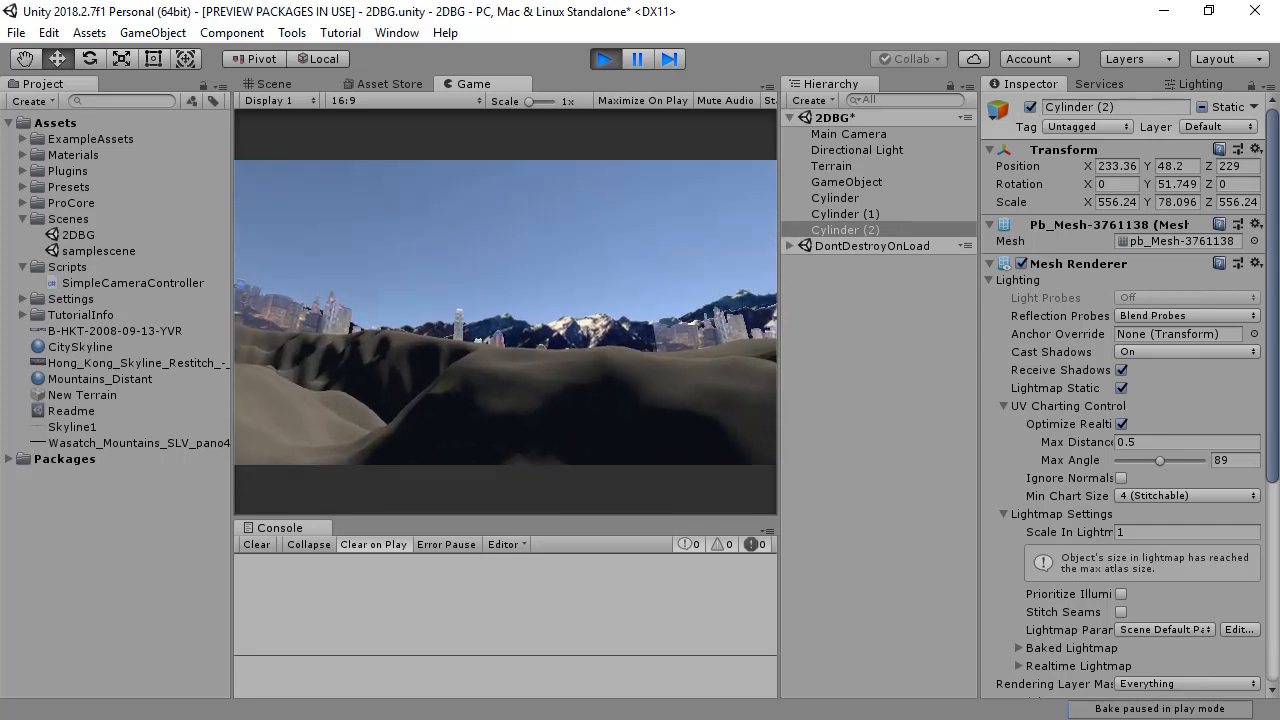
pyautogui.press('w')
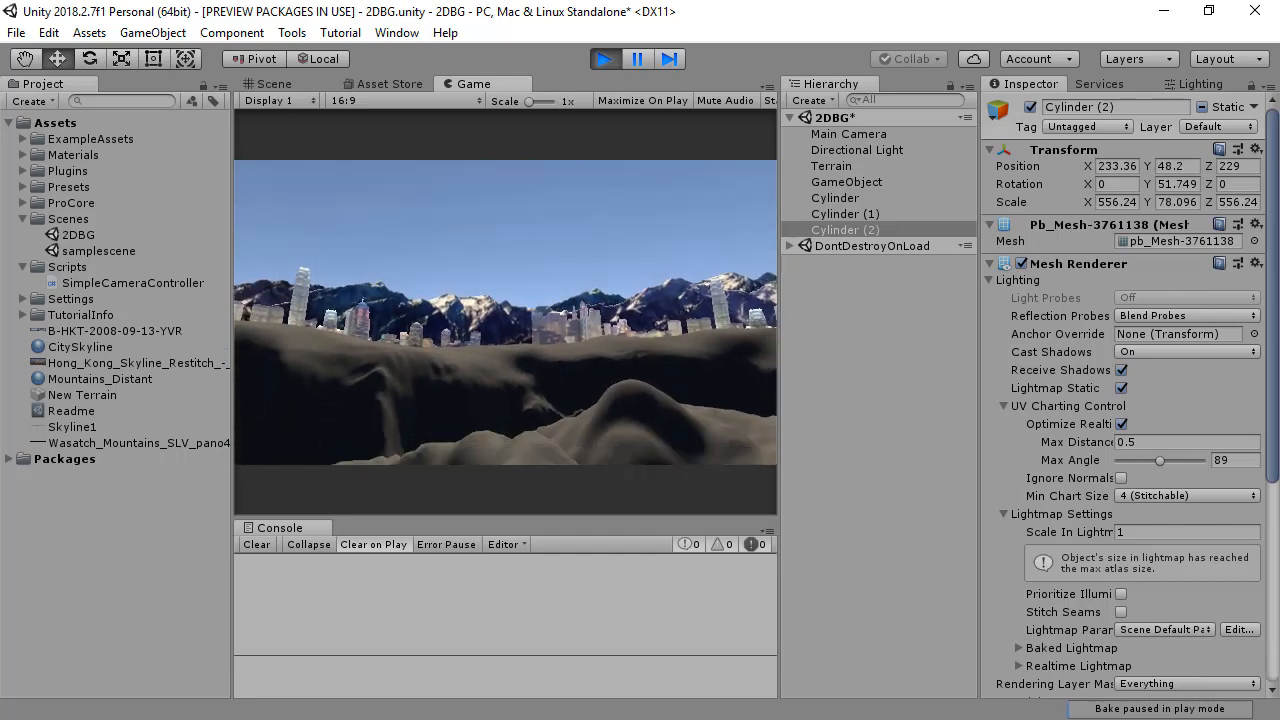
pyautogui.press('w')
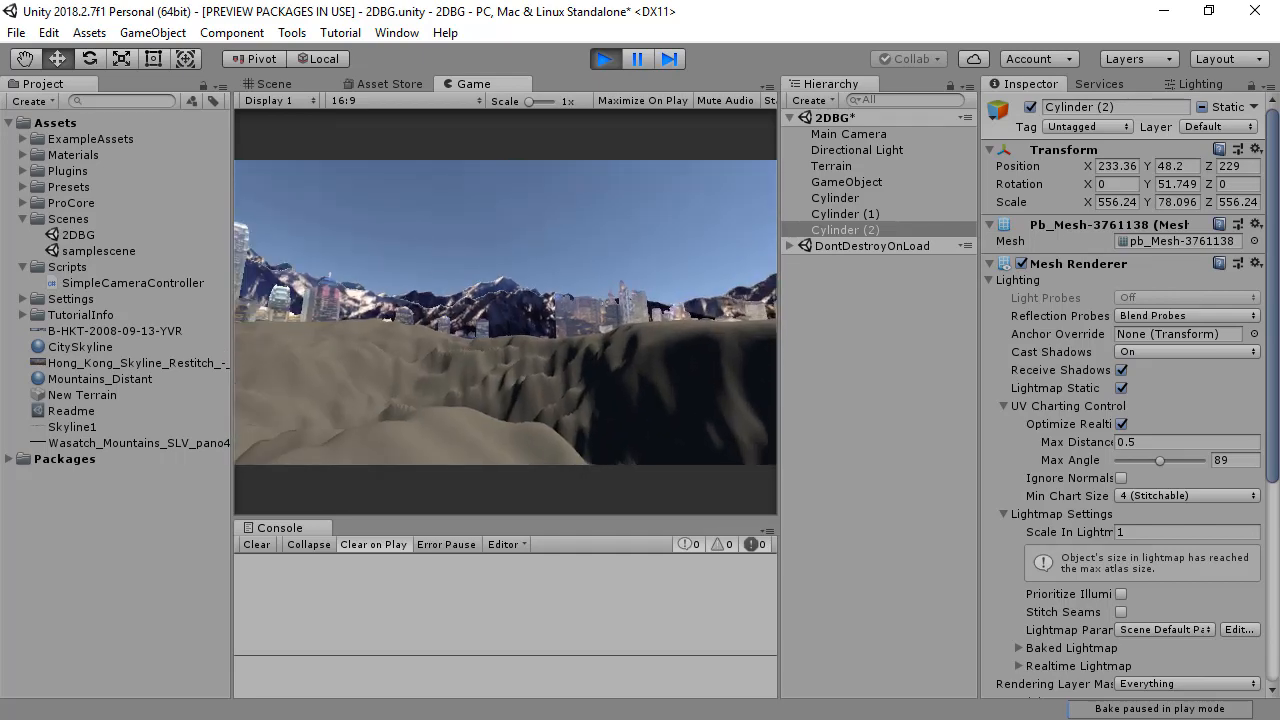
pyautogui.press('w')
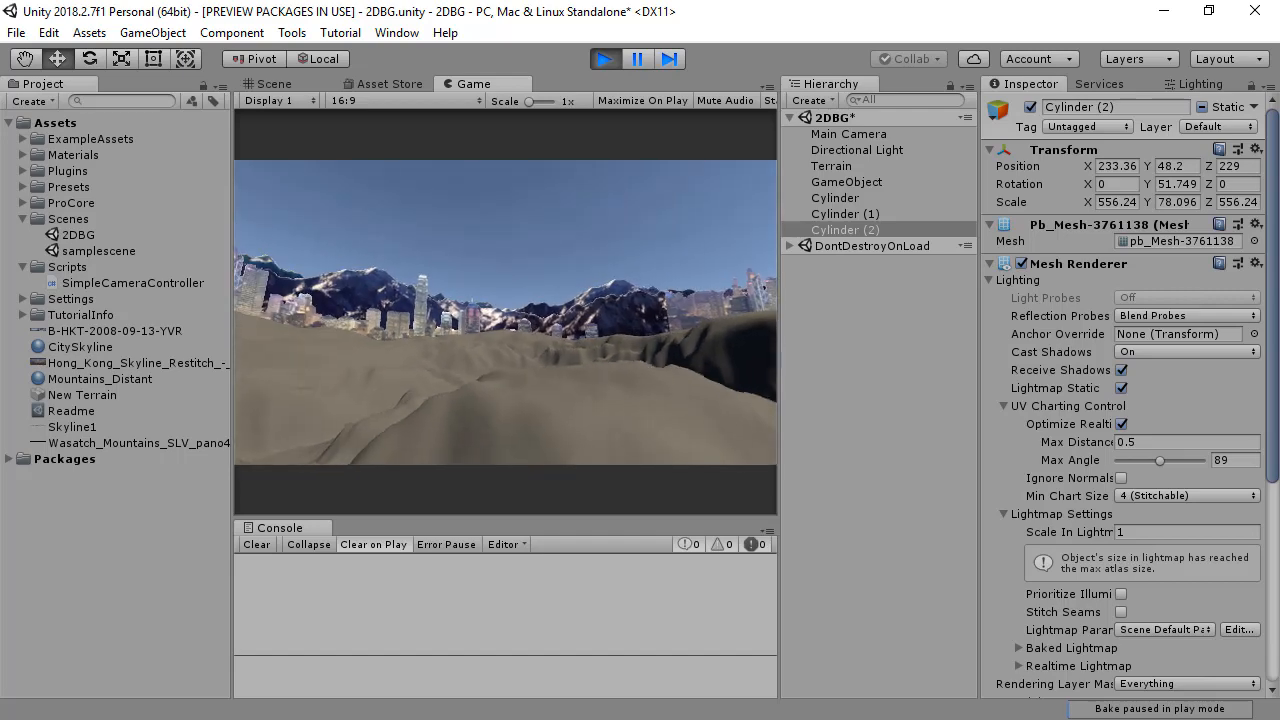
pyautogui.press('w')
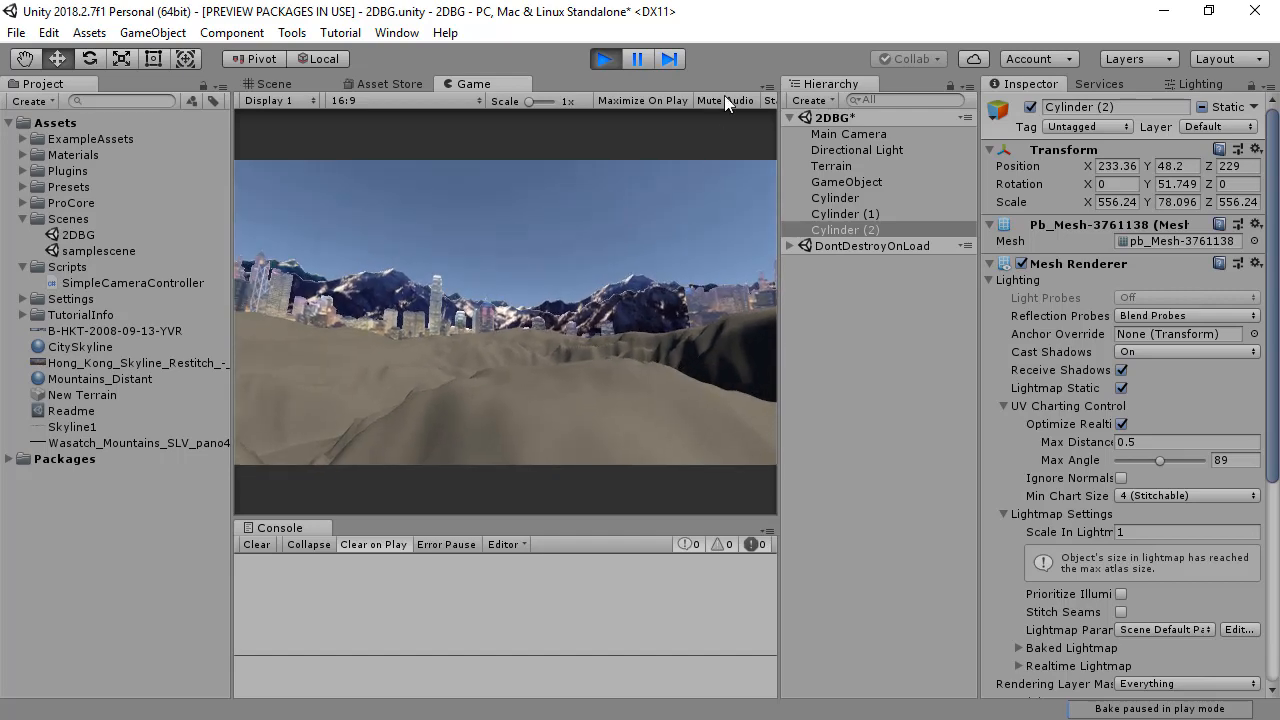
pyautogui.click(603, 60)
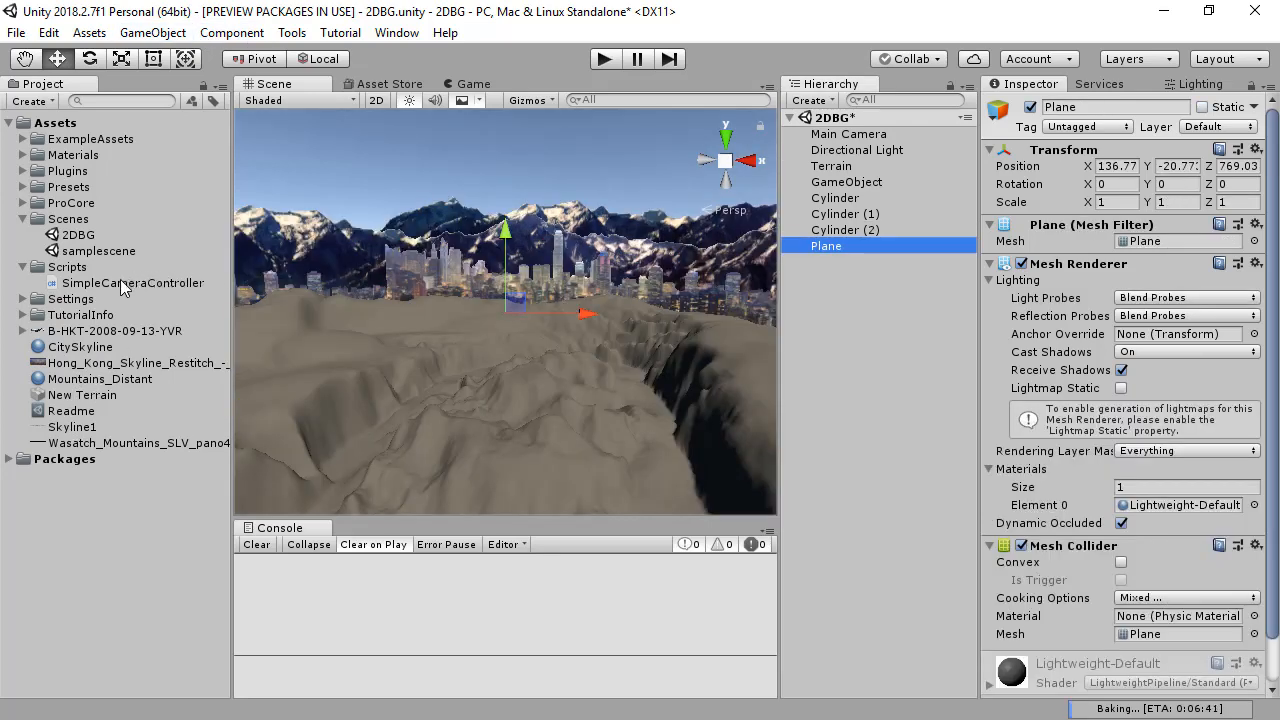
# Step: Place the B-HKT-2008-09-13-YVR aircraft sprite in the sky above the mountains and skyline
pyautogui.moveTo(88, 338); pyautogui.dragTo(373, 187)
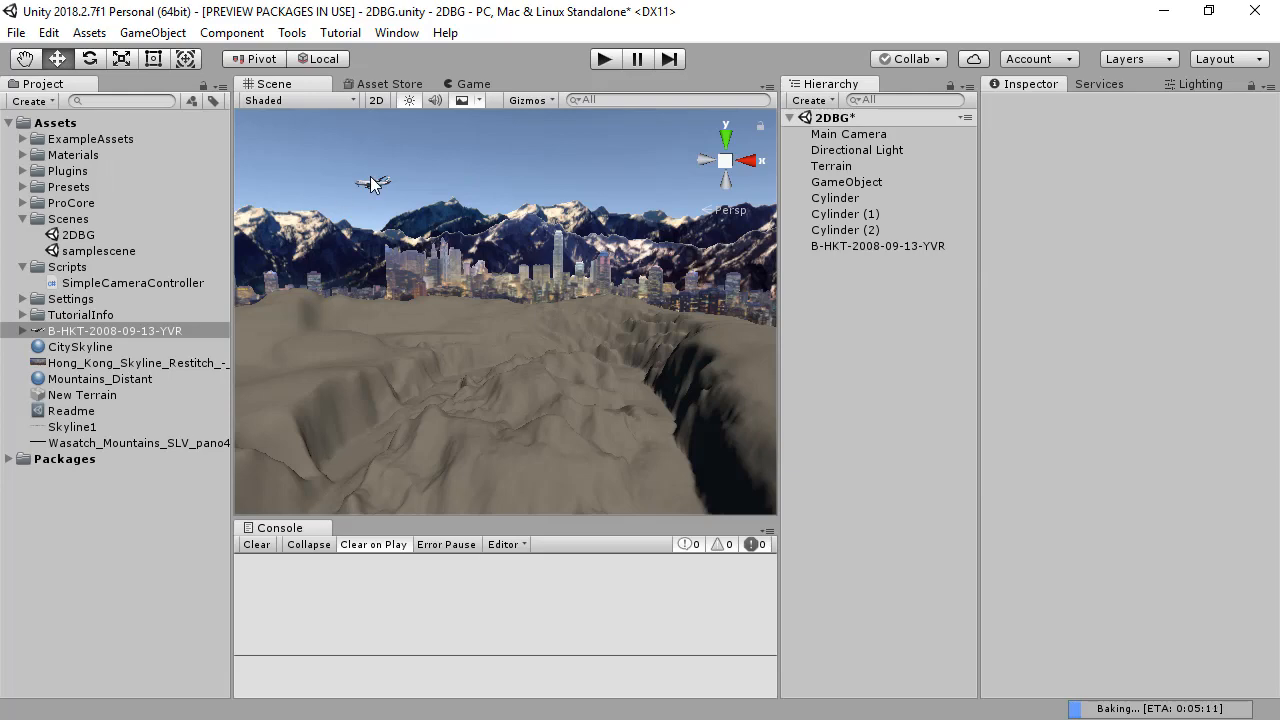
# Step: Select the aircraft sprite in the scene and move it back to a Z position of about 158.35
pyautogui.click(370, 192)
pyautogui.keyDown('alt'); pyautogui.moveTo(370, 192); pyautogui.dragTo(403, 270); pyautogui.keyUp('alt')
pyautogui.press('f')
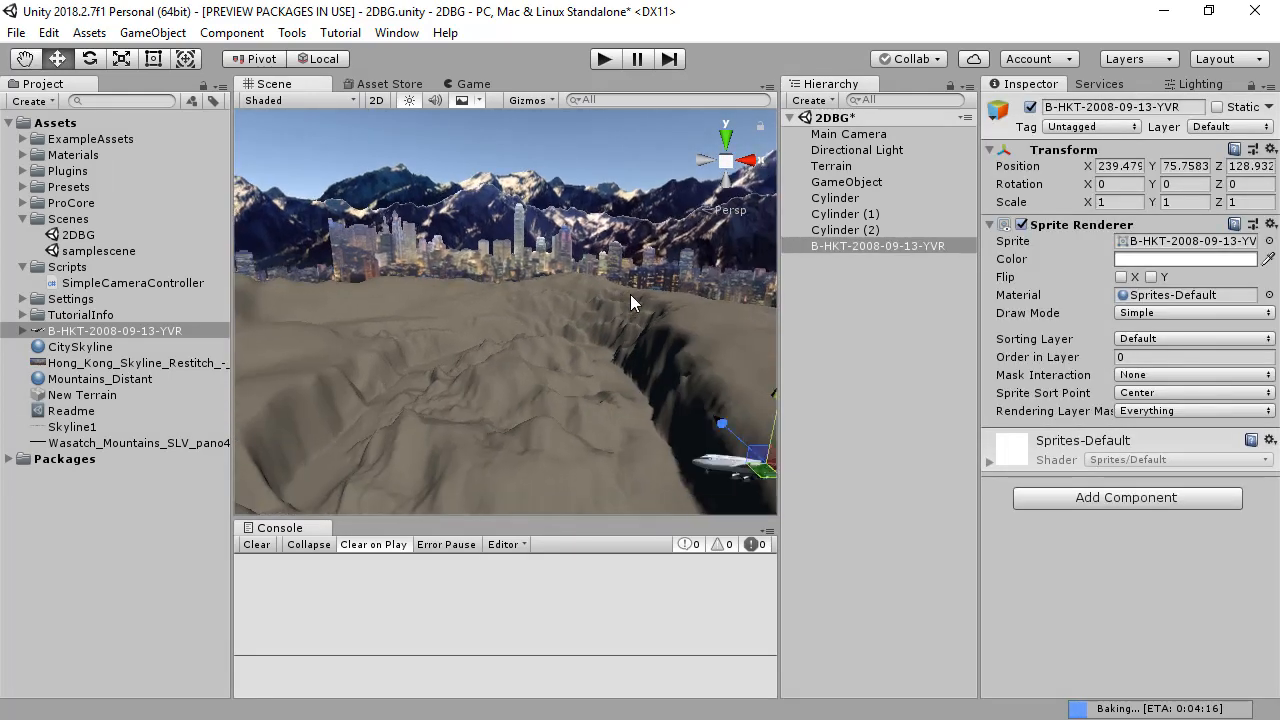
pyautogui.keyDown('alt'); pyautogui.moveTo(611, 293); pyautogui.dragTo(569, 348); pyautogui.keyUp('alt')
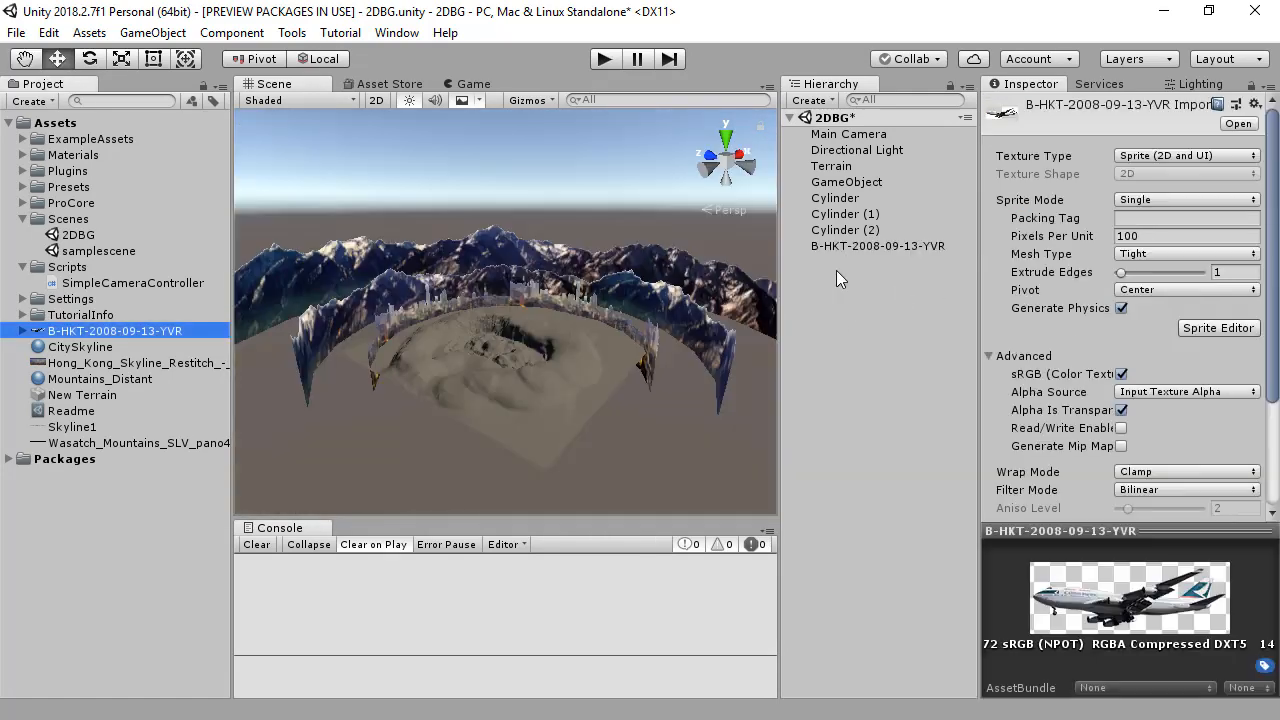
# Step: Rename the aircraft sprite object to Airplane
pyautogui.click(849, 248)
pyautogui.click(868, 248)
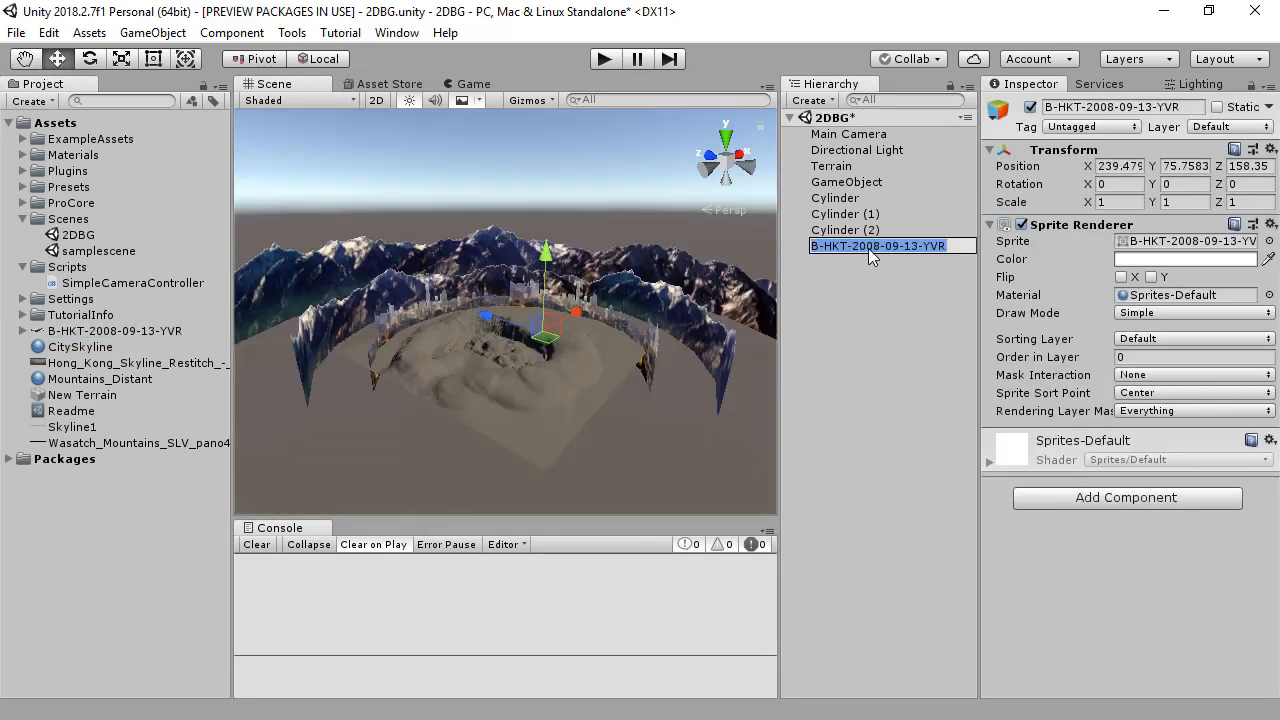
pyautogui.write('Airpla')
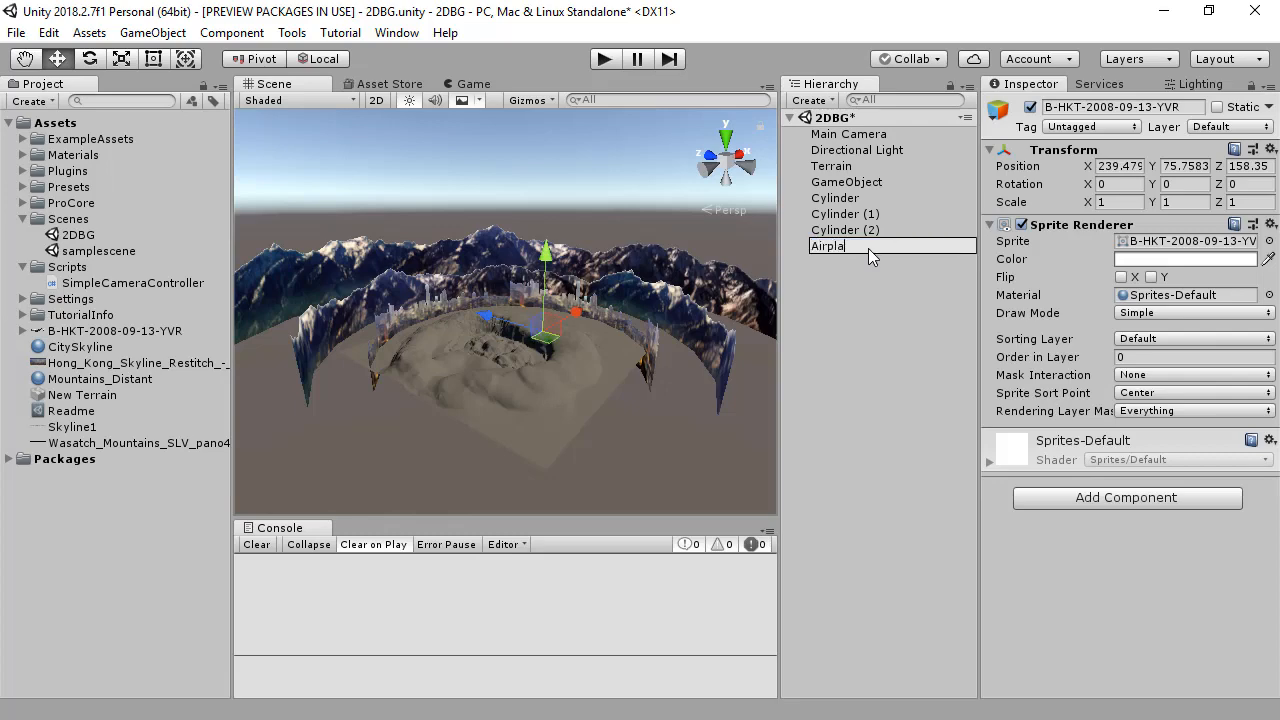
pyautogui.write('ne')
pyautogui.press('Return')
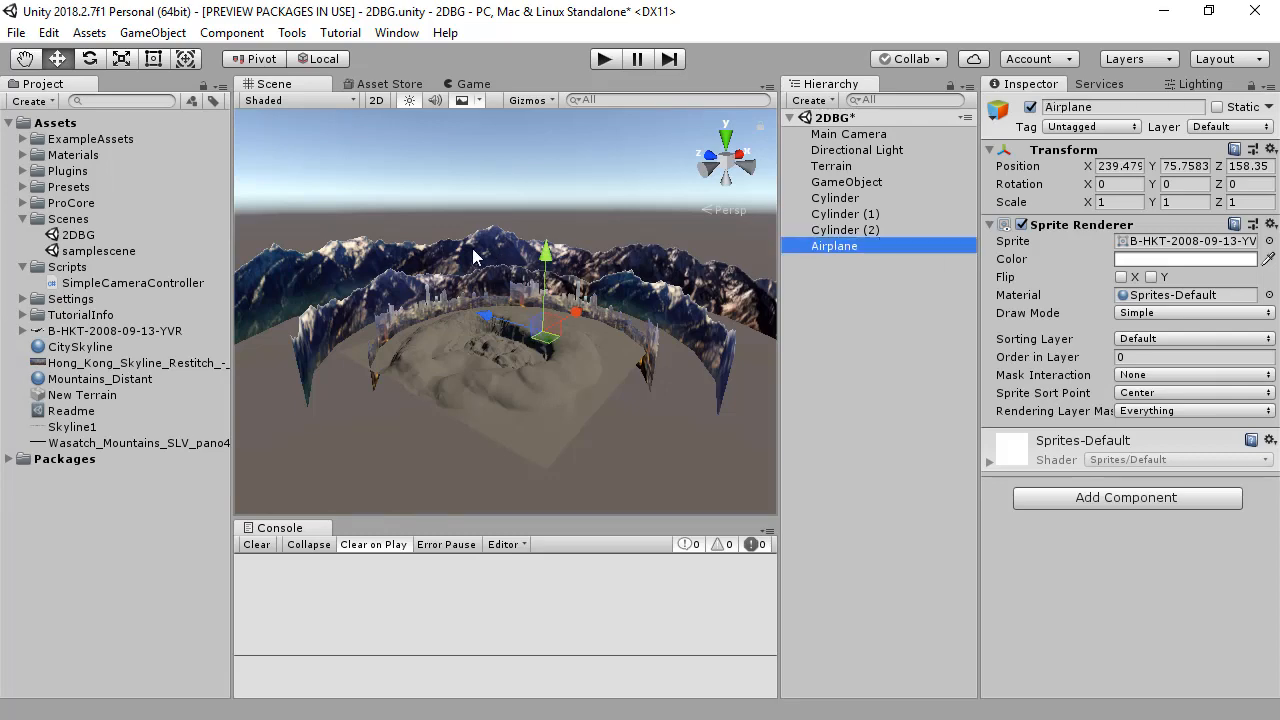
# Step: Scale the Airplane sprite uniformly to about 53.66 and move it to Y 221 and Z 550, above the mountains
pyautogui.moveTo(643, 333)
pyautogui.keyDown('alt'); pyautogui.mouseDown()
pyautogui.moveTo(534, 350)
pyautogui.moveTo(925, 274)
pyautogui.moveTo(668, 336)
pyautogui.mouseUp(); pyautogui.keyUp('alt')
pyautogui.press('r')
pyautogui.moveTo(541, 332); pyautogui.dragTo(1154, 280)
pyautogui.keyDown('alt'); pyautogui.moveTo(635, 325); pyautogui.dragTo(577, 340); pyautogui.keyUp('alt')
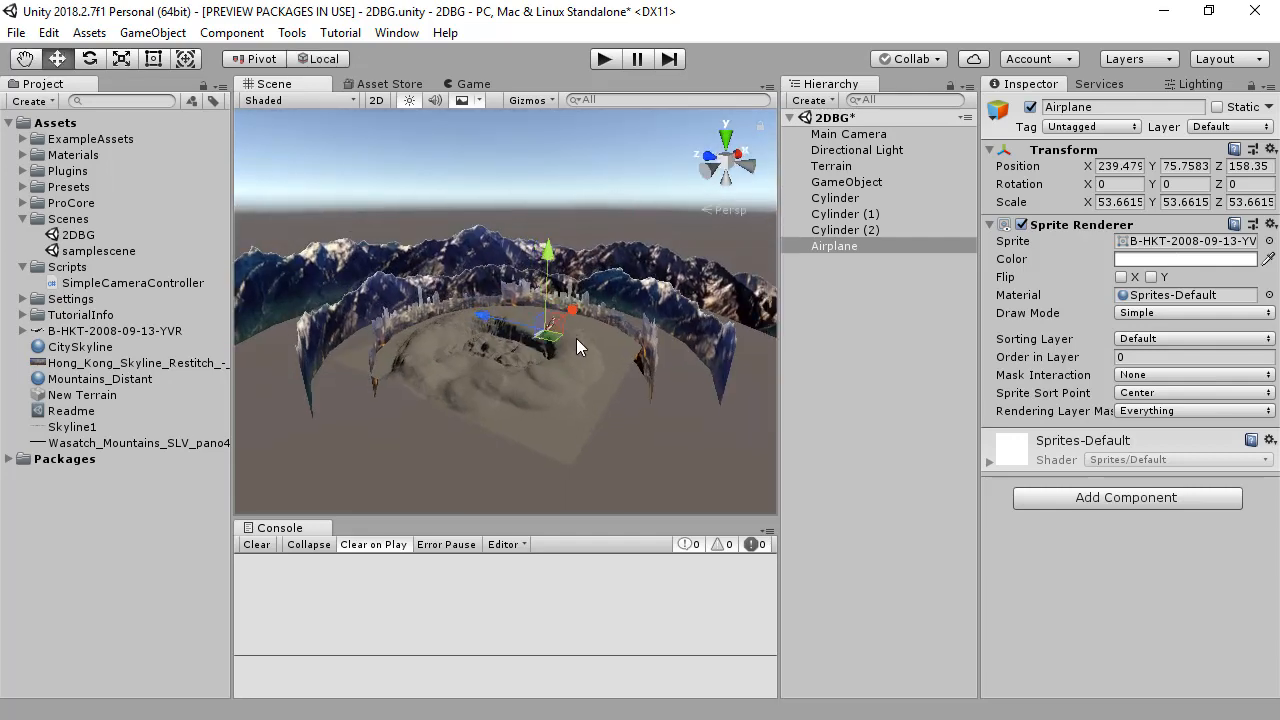
pyautogui.moveTo(488, 315); pyautogui.dragTo(440, 168)
pyautogui.keyDown('alt'); pyautogui.moveTo(436, 240); pyautogui.dragTo(627, 411); pyautogui.keyUp('alt')
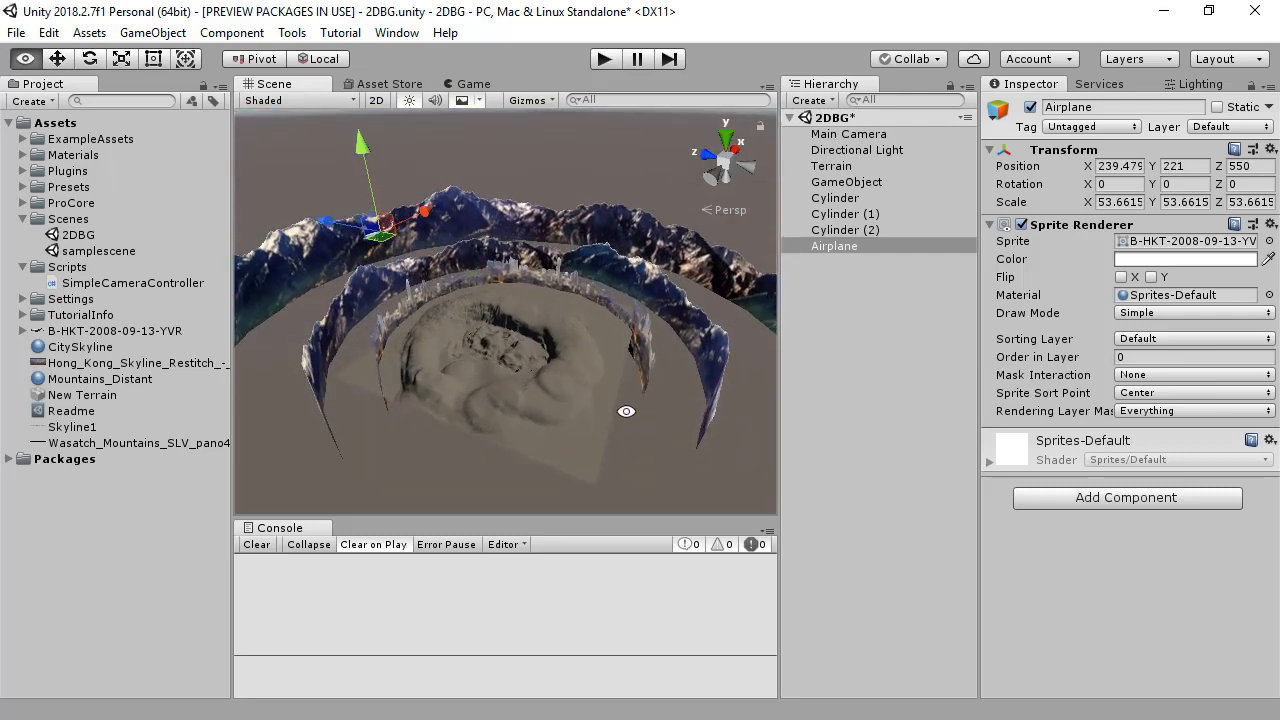
# Step: Create an empty object at the centre of the skyline ring, Cylinder (2), and move it out to the scene's root level
pyautogui.click(880, 369)
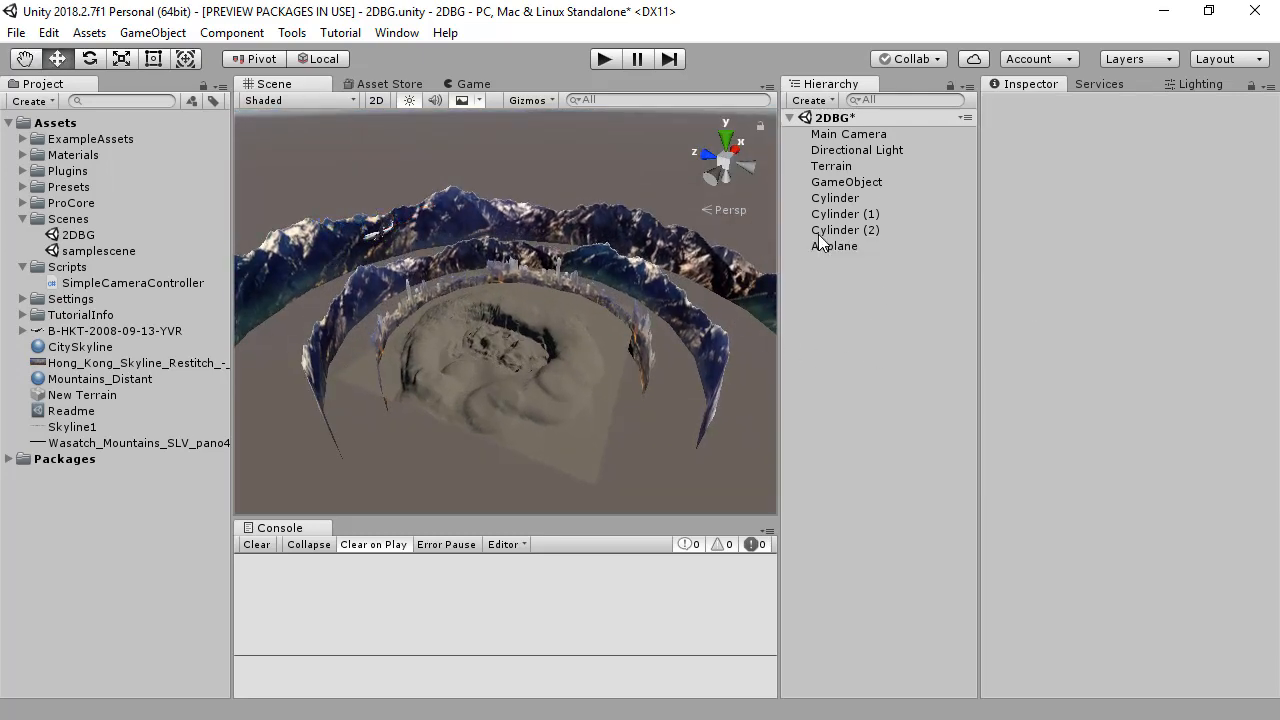
pyautogui.click(497, 342)
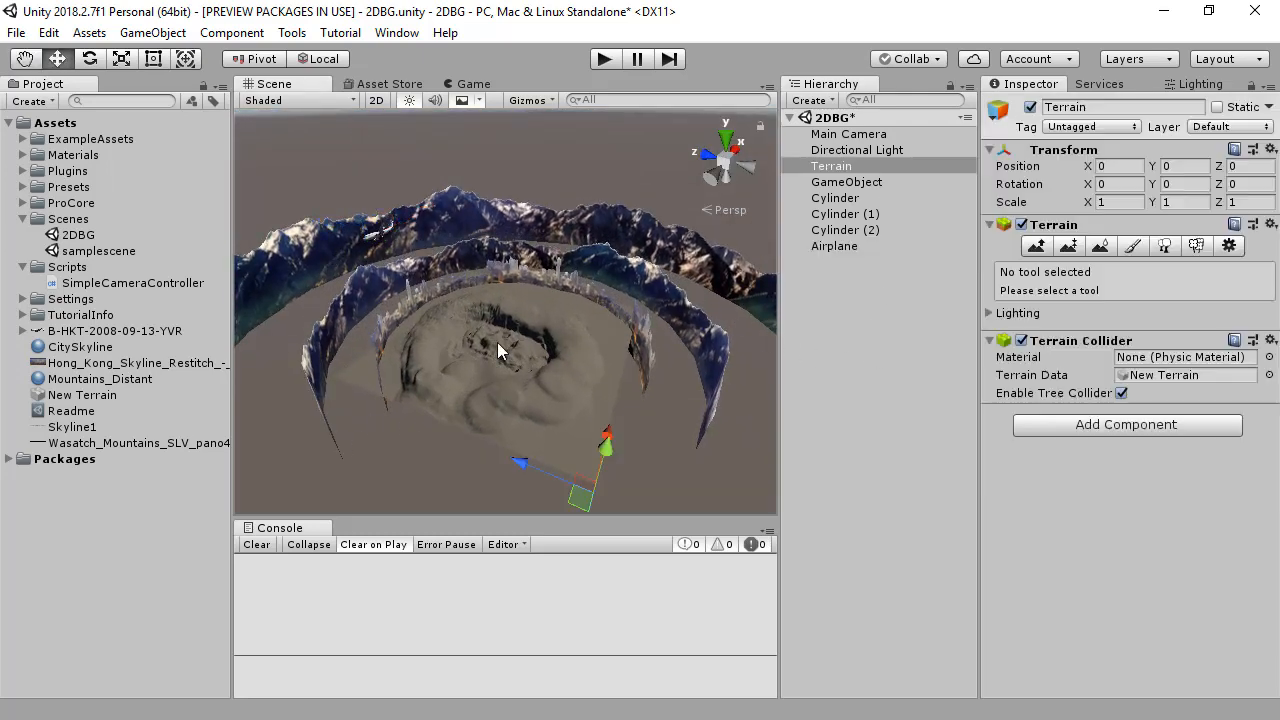
pyautogui.click(649, 347)
pyautogui.scroll(-6, 722, 347)
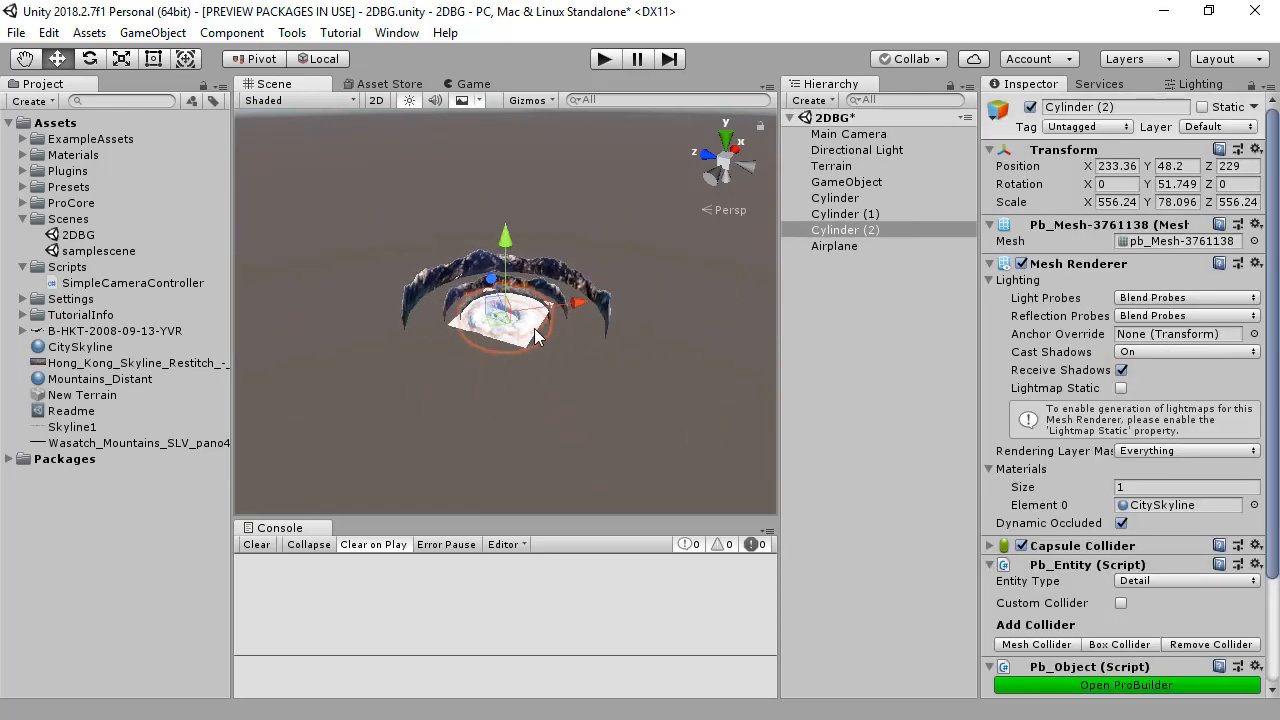
pyautogui.scroll(8, 534, 330)
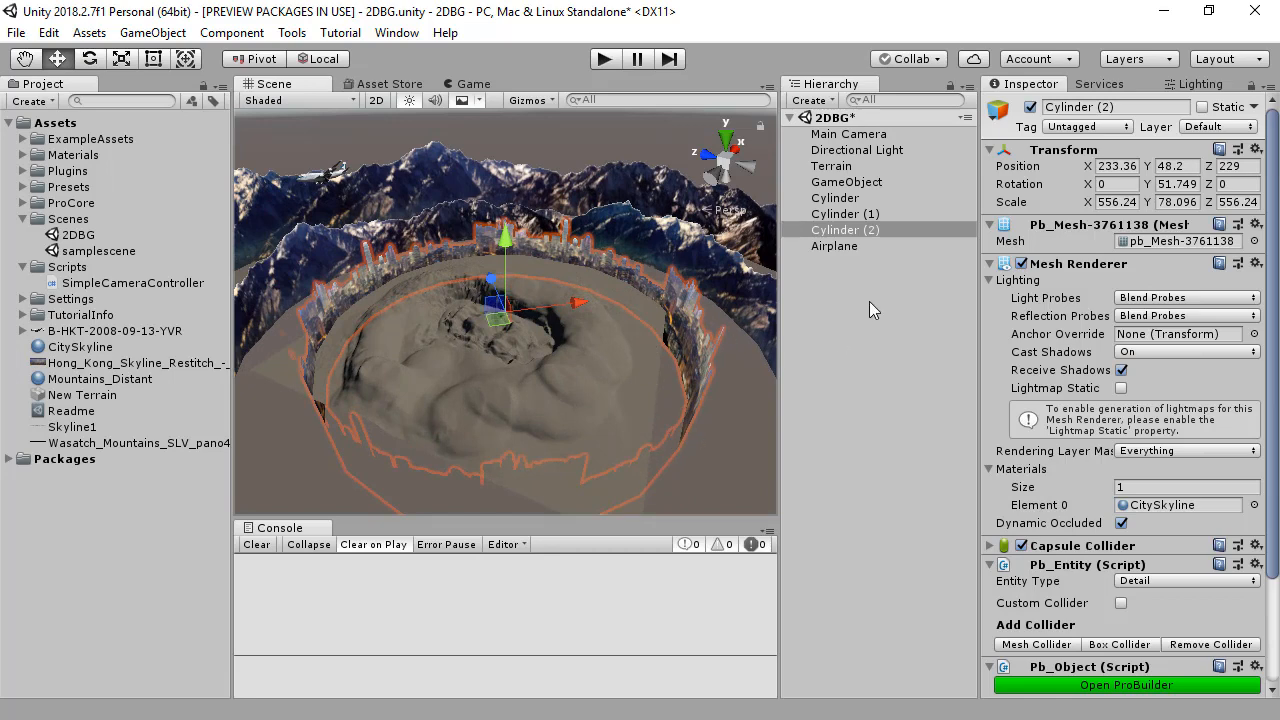
pyautogui.rightClick(837, 303)
pyautogui.click(926, 476)
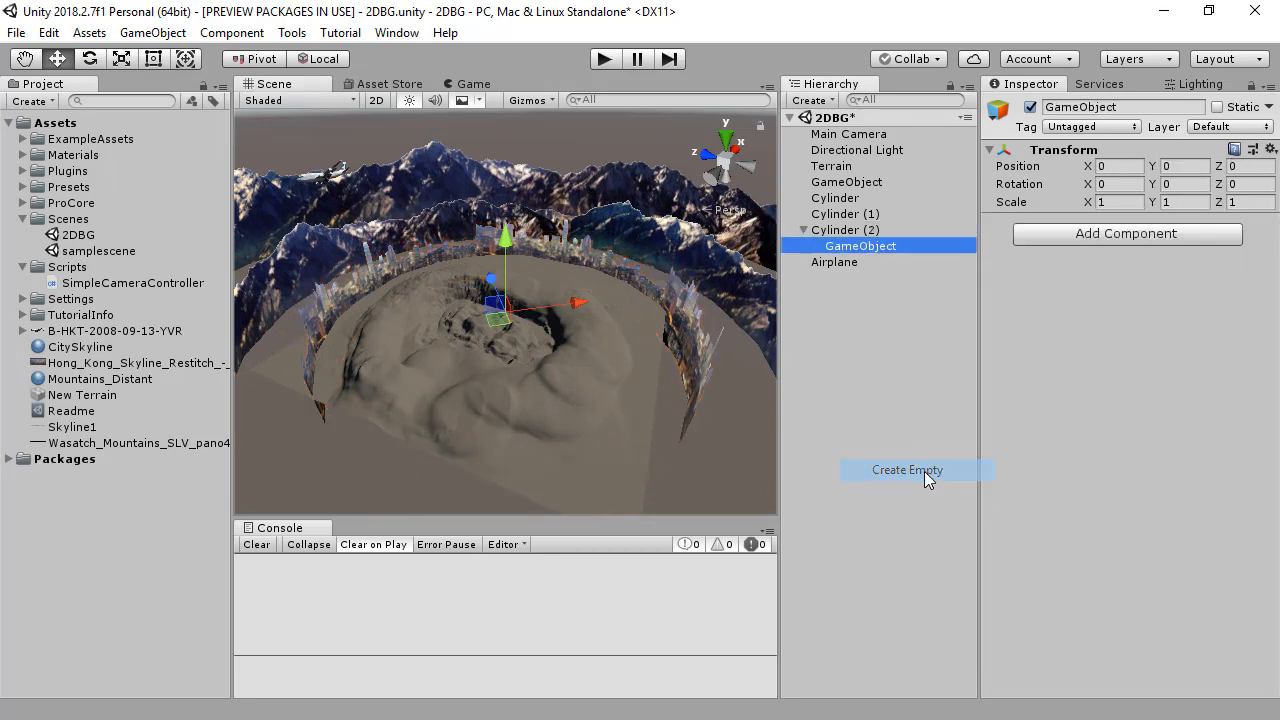
pyautogui.moveTo(853, 252); pyautogui.dragTo(853, 345)
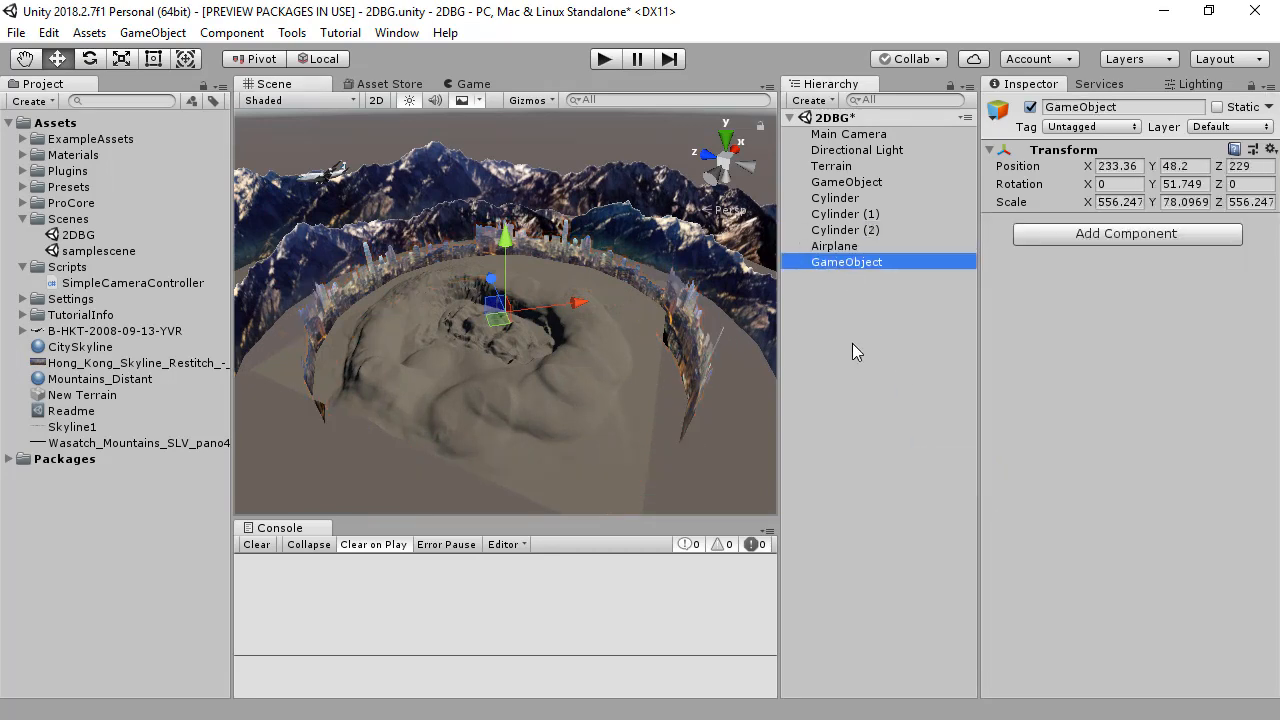
# Step: Parent Airplane to the new empty object and create an animation clip named Airplane.anim for that parent
pyautogui.moveTo(835, 255)
pyautogui.mouseDown()
pyautogui.moveTo(857, 272)
pyautogui.moveTo(849, 262)
pyautogui.mouseUp()
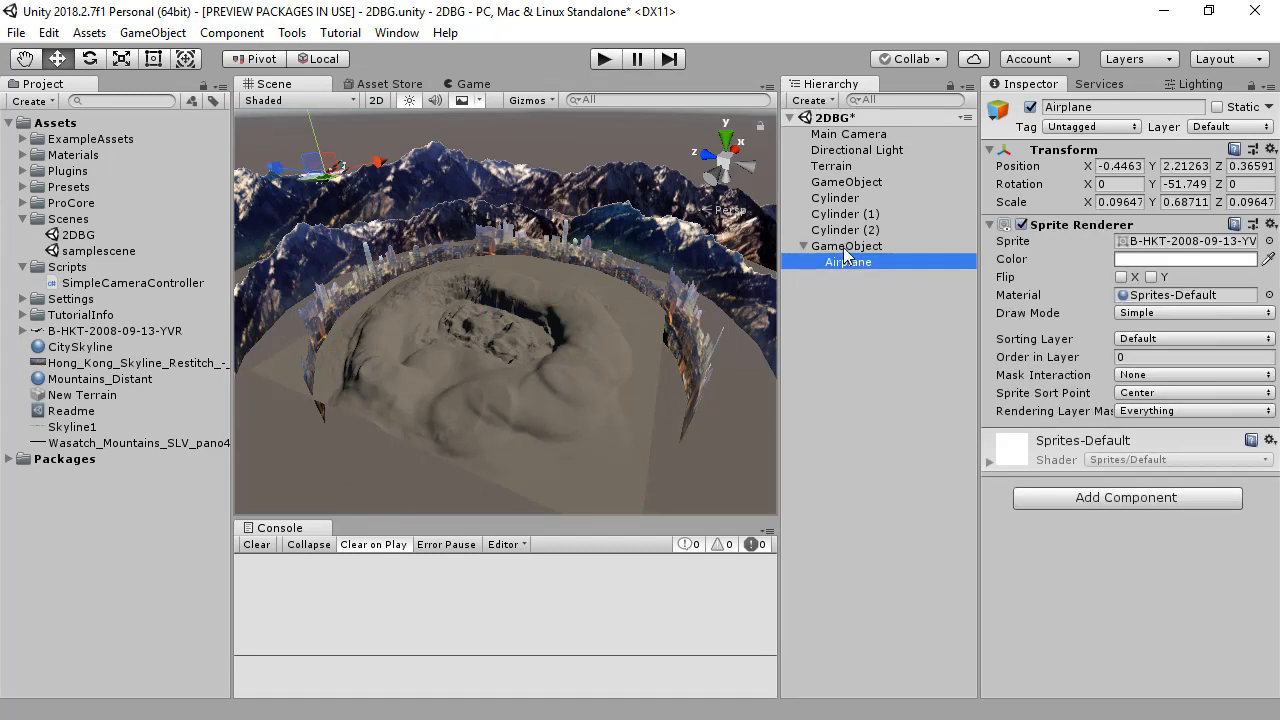
pyautogui.click(845, 250)
pyautogui.hotkey('ctrl', '6')
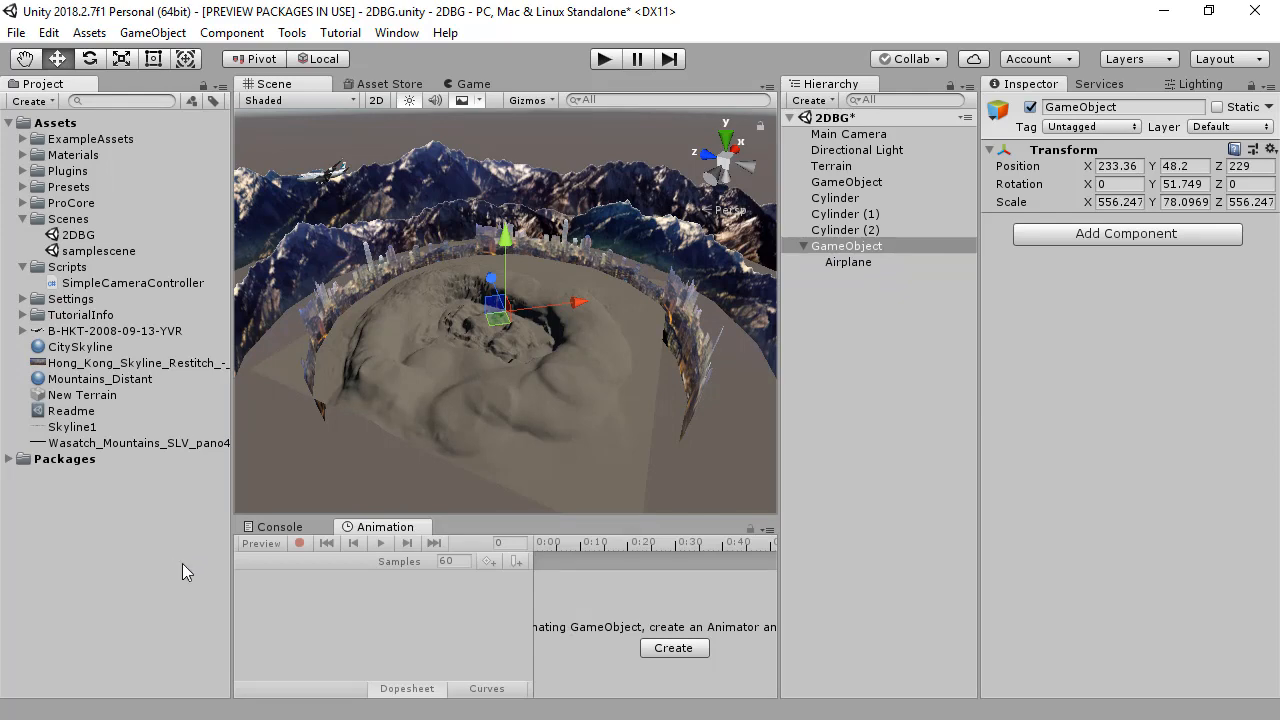
pyautogui.click(672, 649)
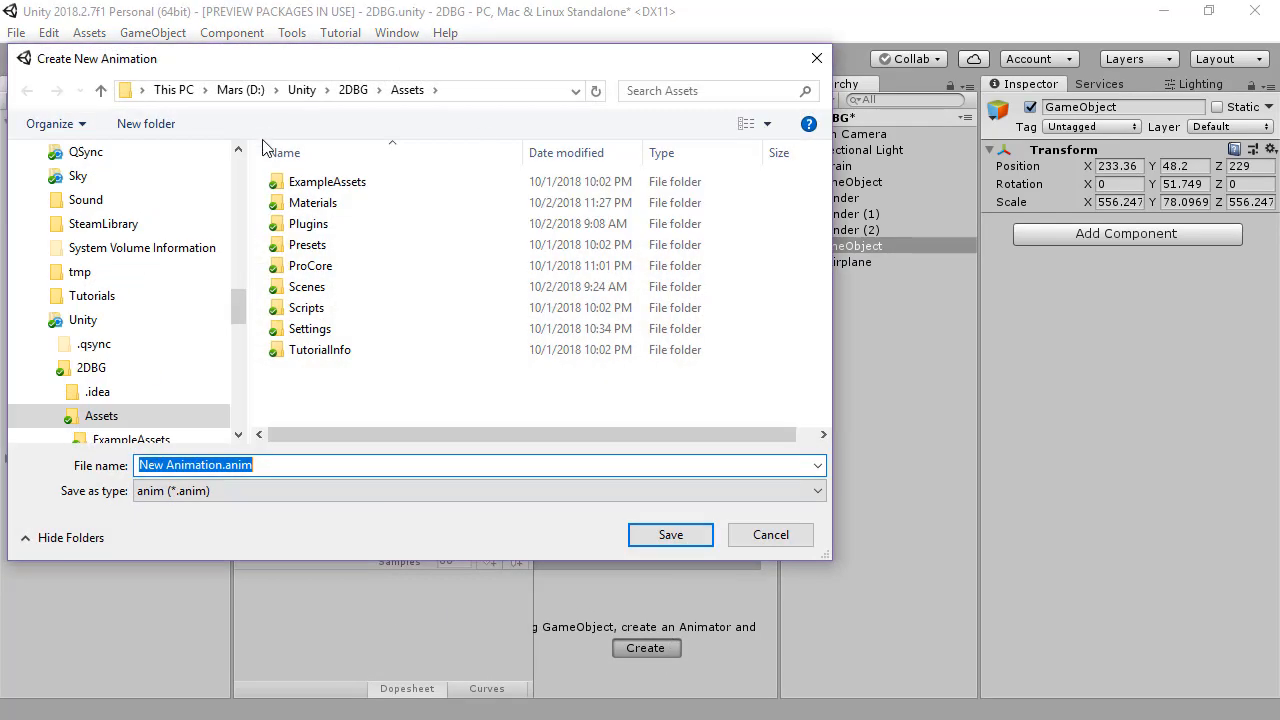
pyautogui.click(228, 465)
pyautogui.hotkey('shift', 'Home')
pyautogui.write('Airp')
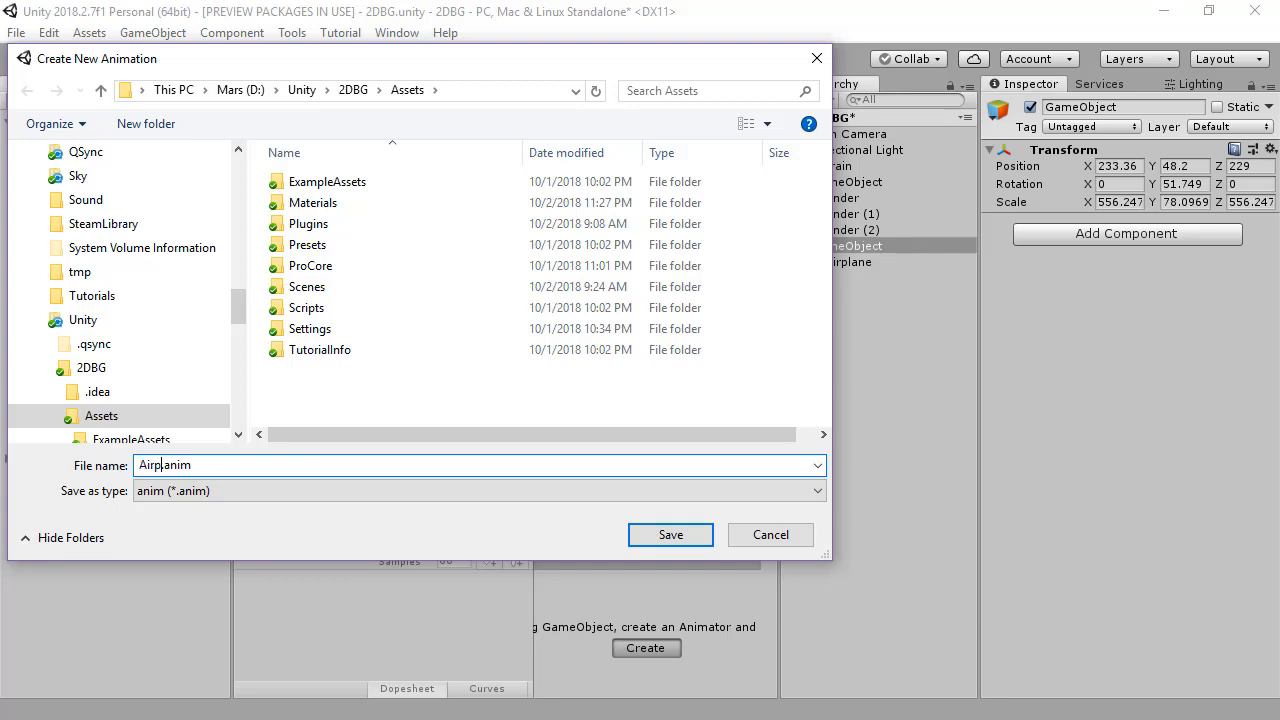
pyautogui.write('lane')
pyautogui.click(665, 534)
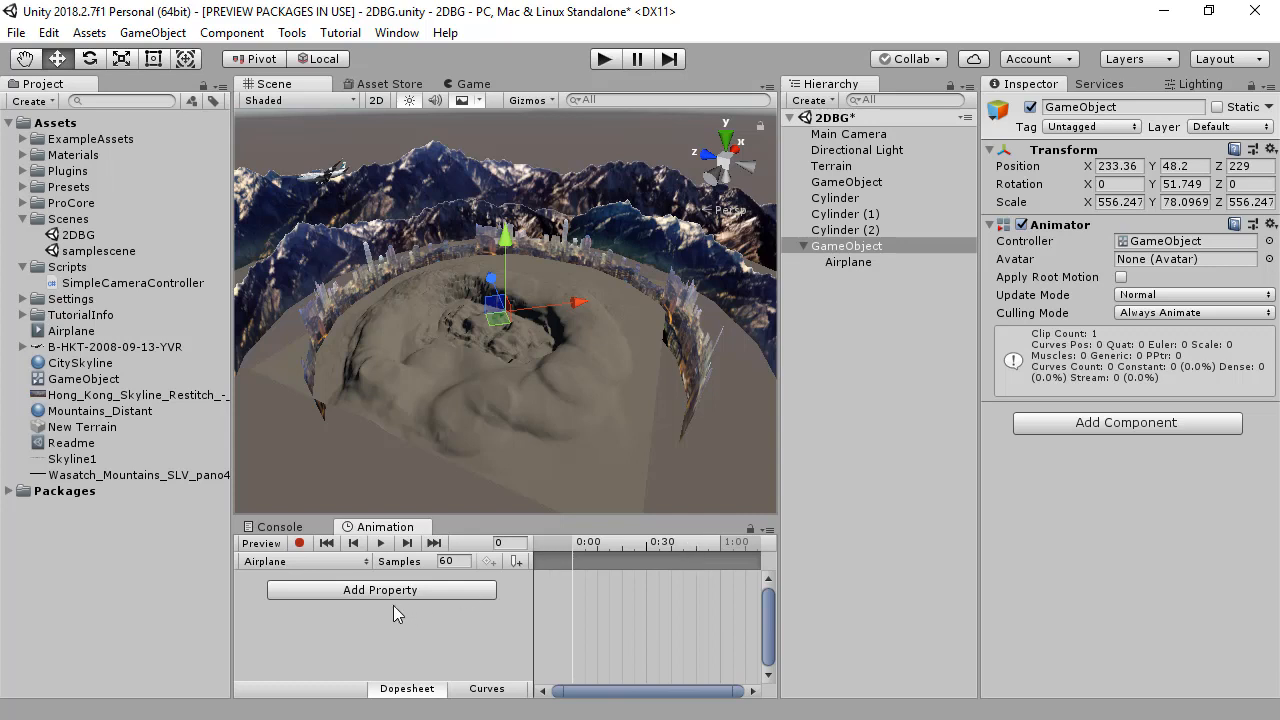
# Step: Add the parent object's own Transform Rotation as an animated property of the Airplane clip
pyautogui.click(365, 592)
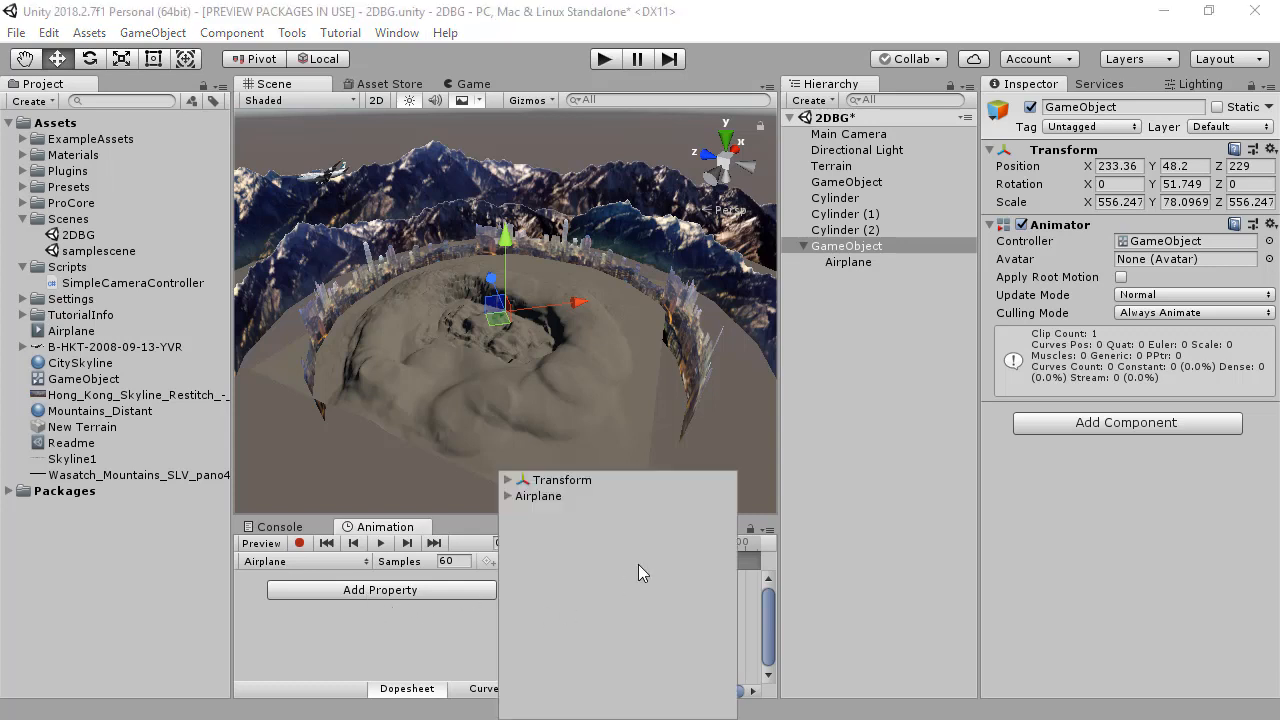
pyautogui.click(507, 495)
pyautogui.click(507, 496)
pyautogui.click(508, 480)
pyautogui.click(727, 512)
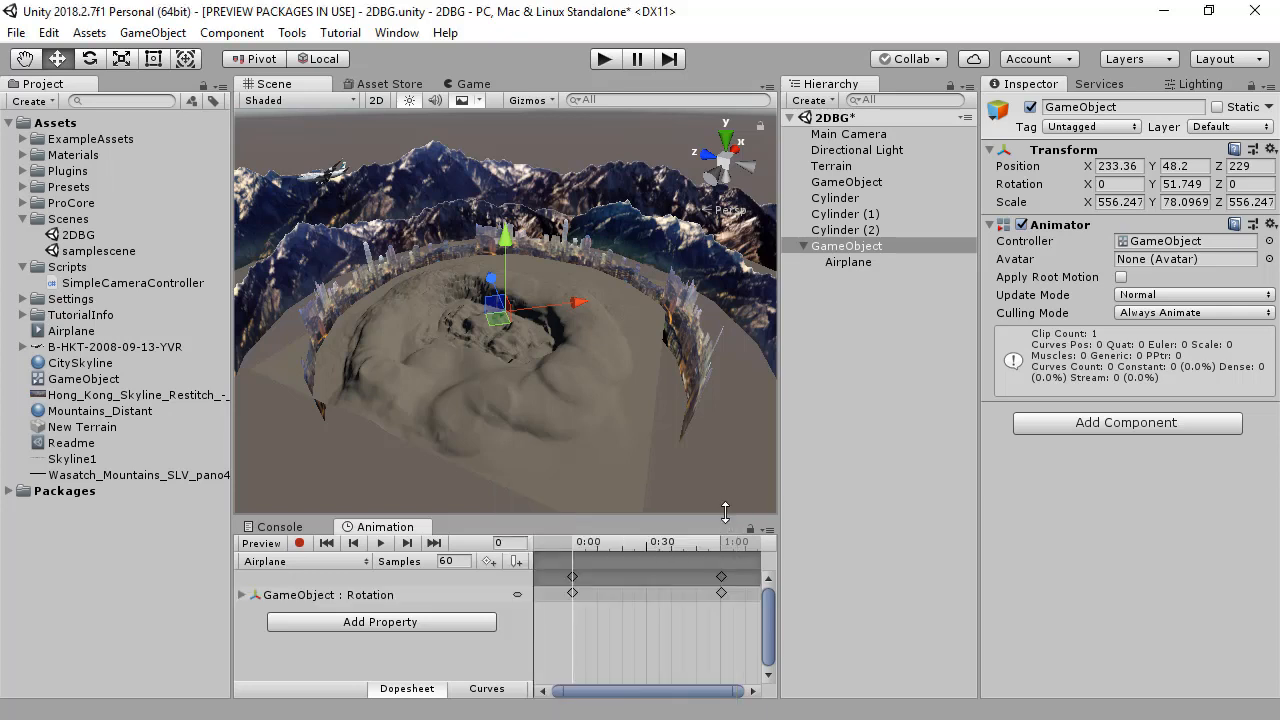
# Step: Rename the animated empty parent object to AirplanePivot
pyautogui.click(865, 250)
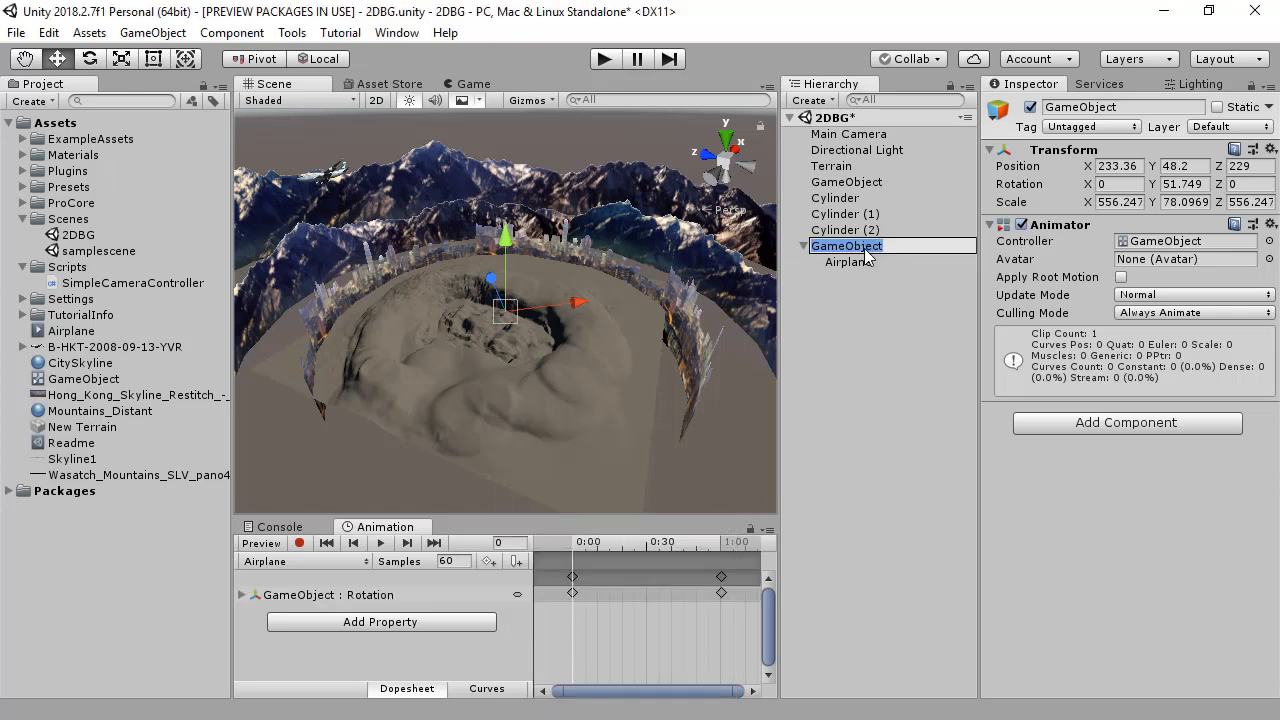
pyautogui.write('Airplane')
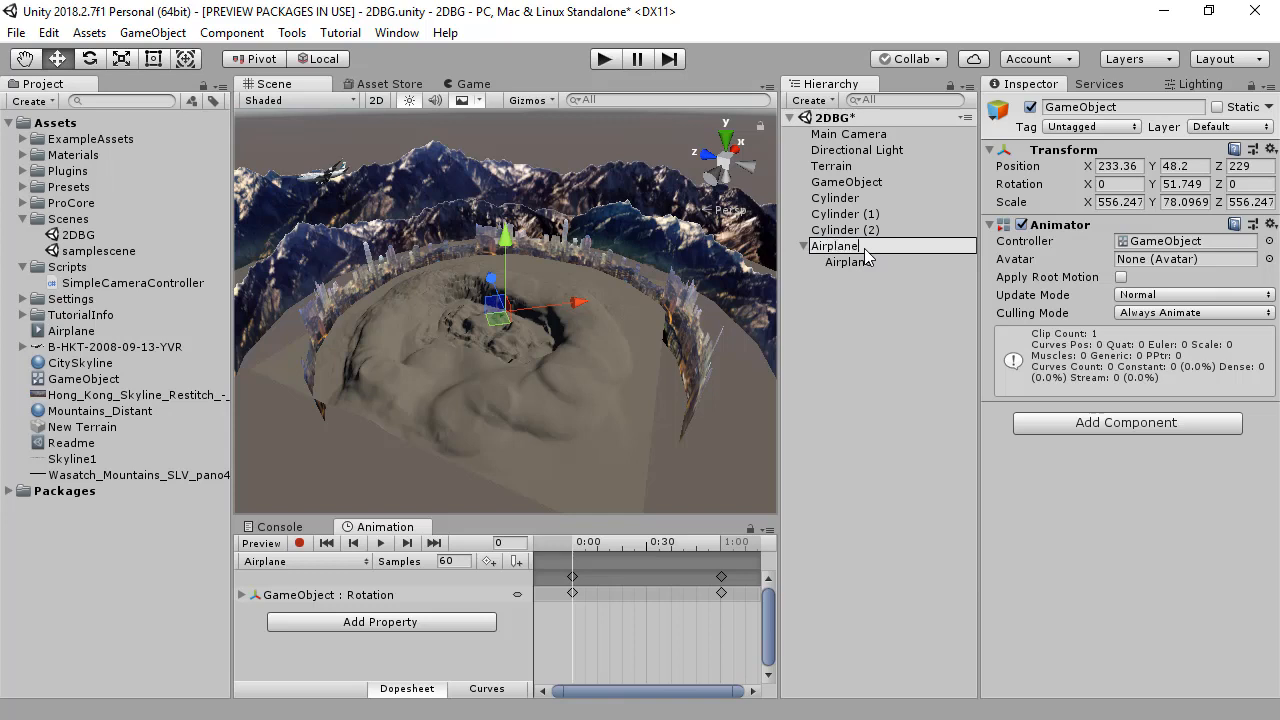
pyautogui.write('Pivot')
pyautogui.press('Return')
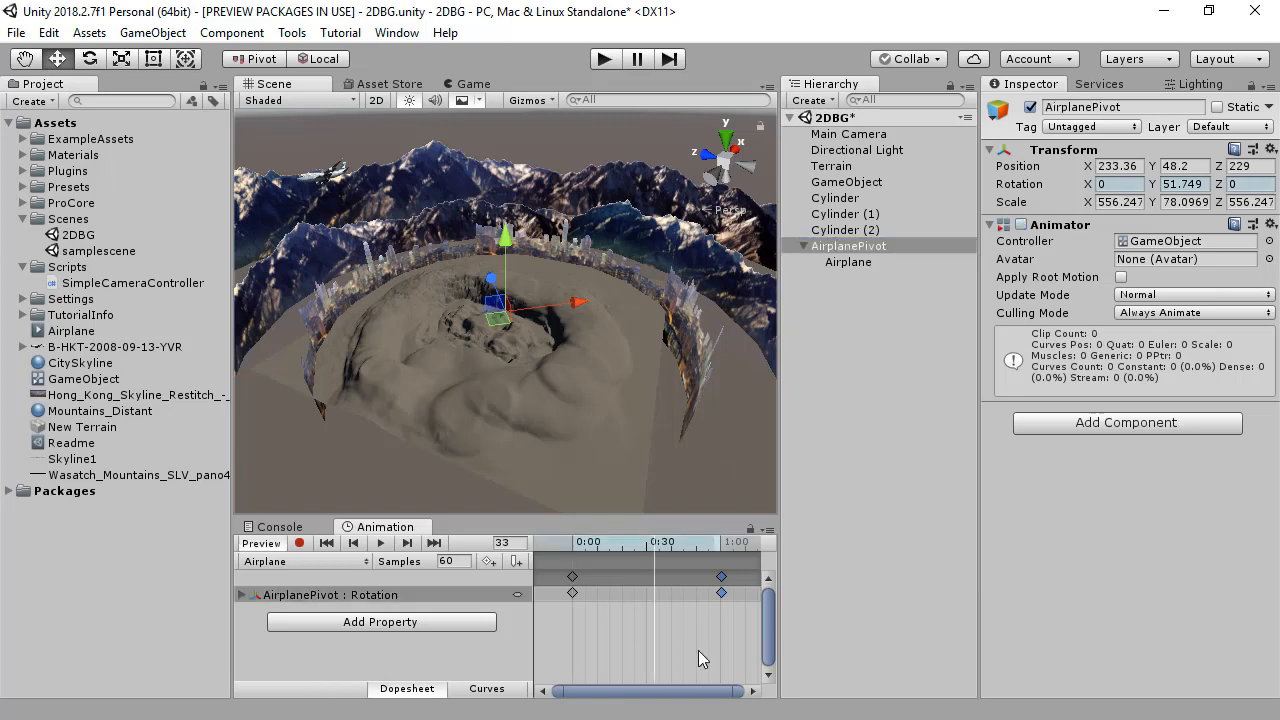
# Step: Lengthen the clip by moving the last rotation keyframe out to about frame 7243, roughly 120 seconds
pyautogui.click(698, 650)
pyautogui.click(722, 573)
pyautogui.press('Delete')
pyautogui.moveTo(722, 589); pyautogui.dragTo(682, 588)
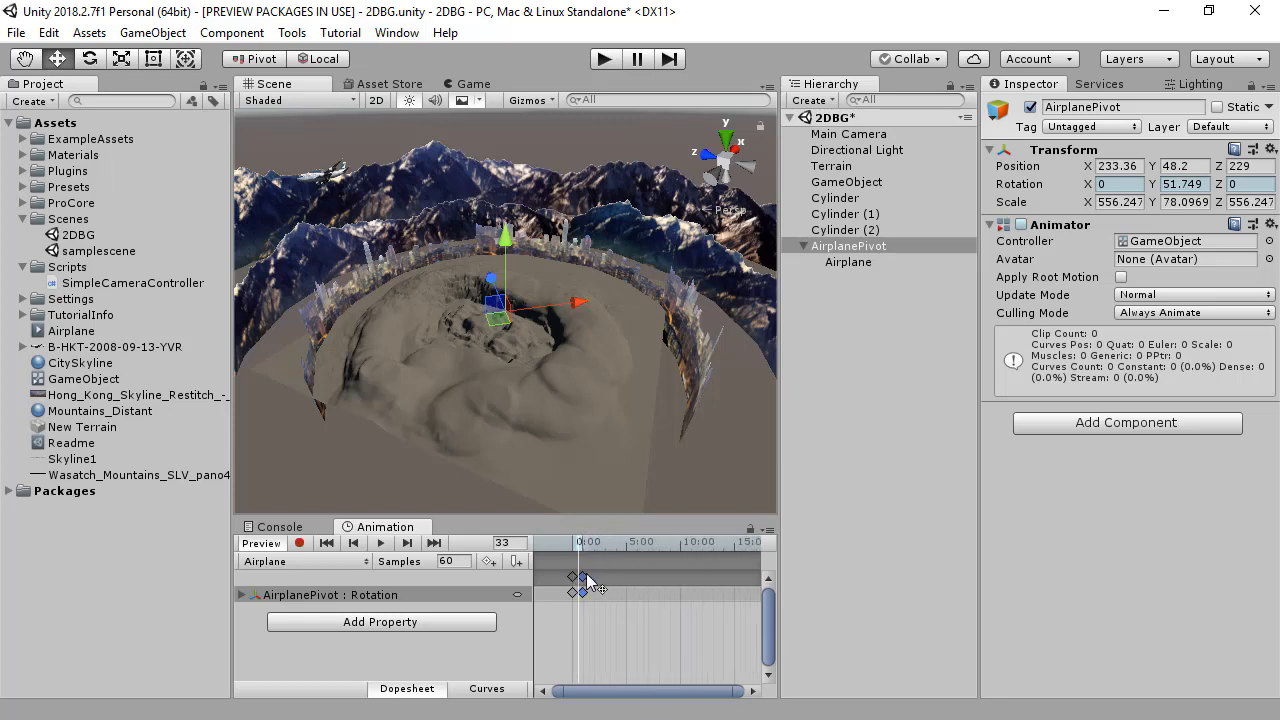
pyautogui.moveTo(586, 573); pyautogui.dragTo(717, 575)
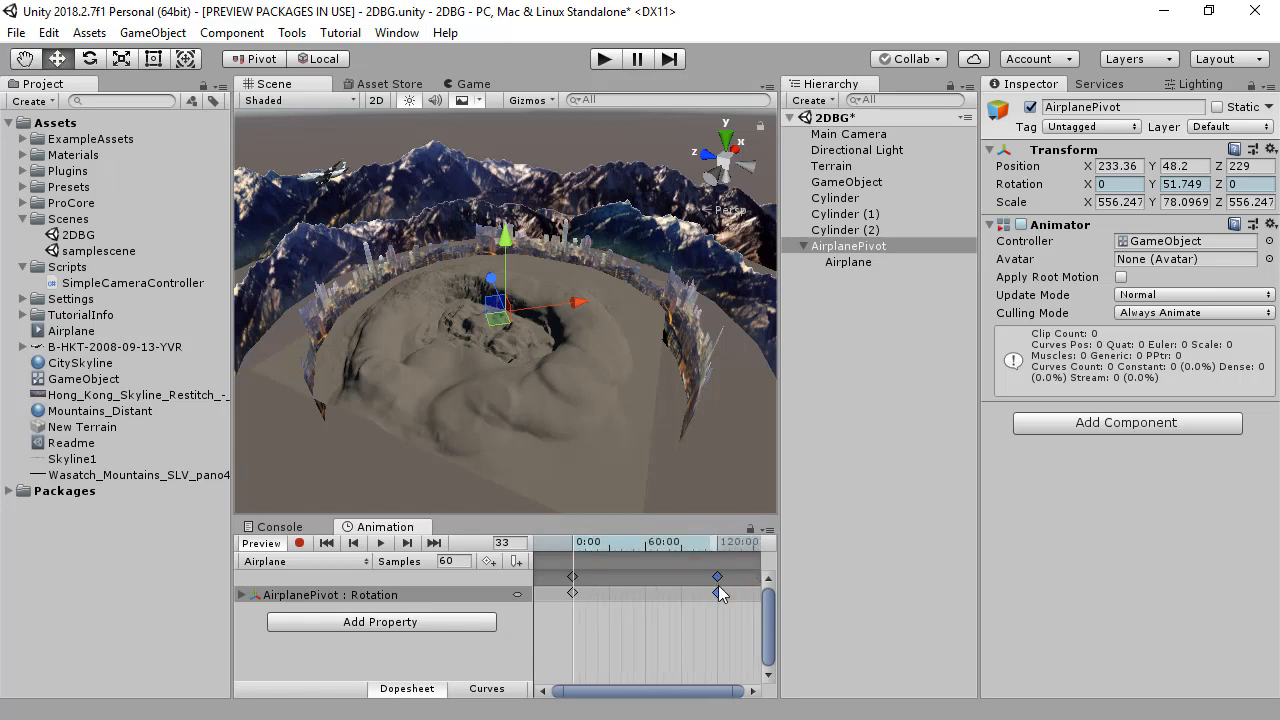
# Step: Set Rotation.y to 0 at the first keyframe and to 360 at the last keyframe
pyautogui.click(498, 618)
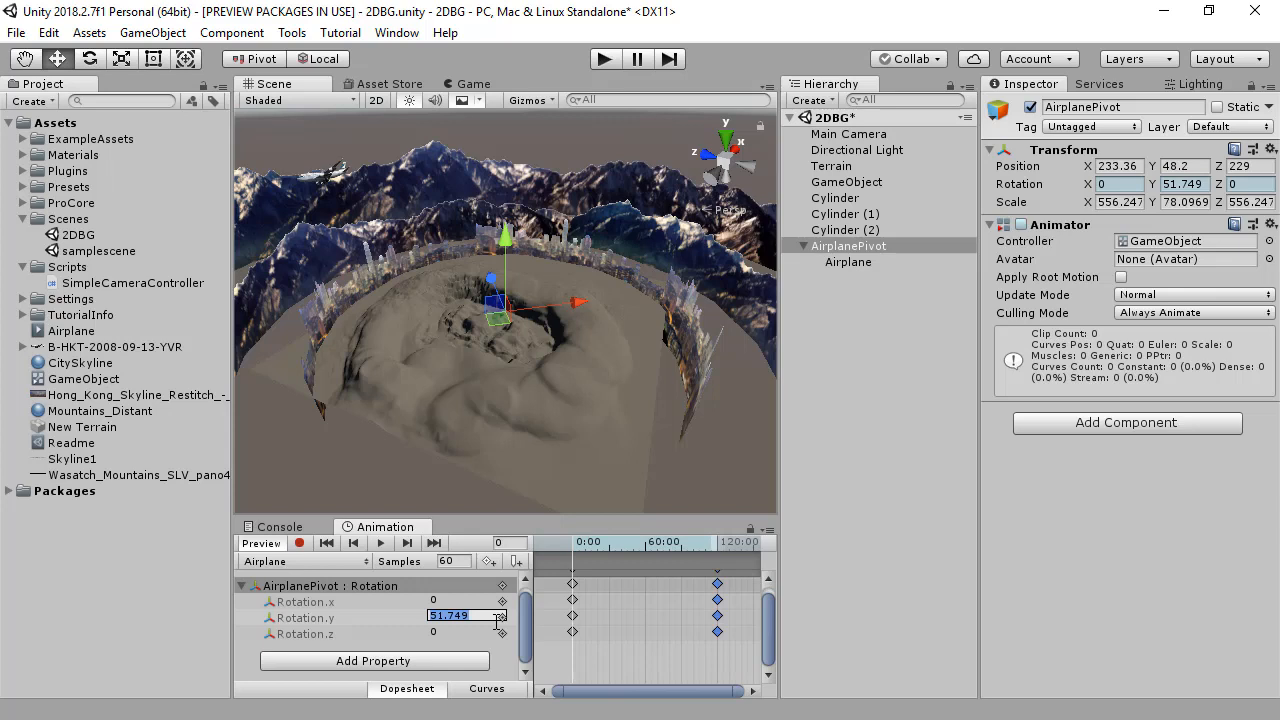
pyautogui.write('0')
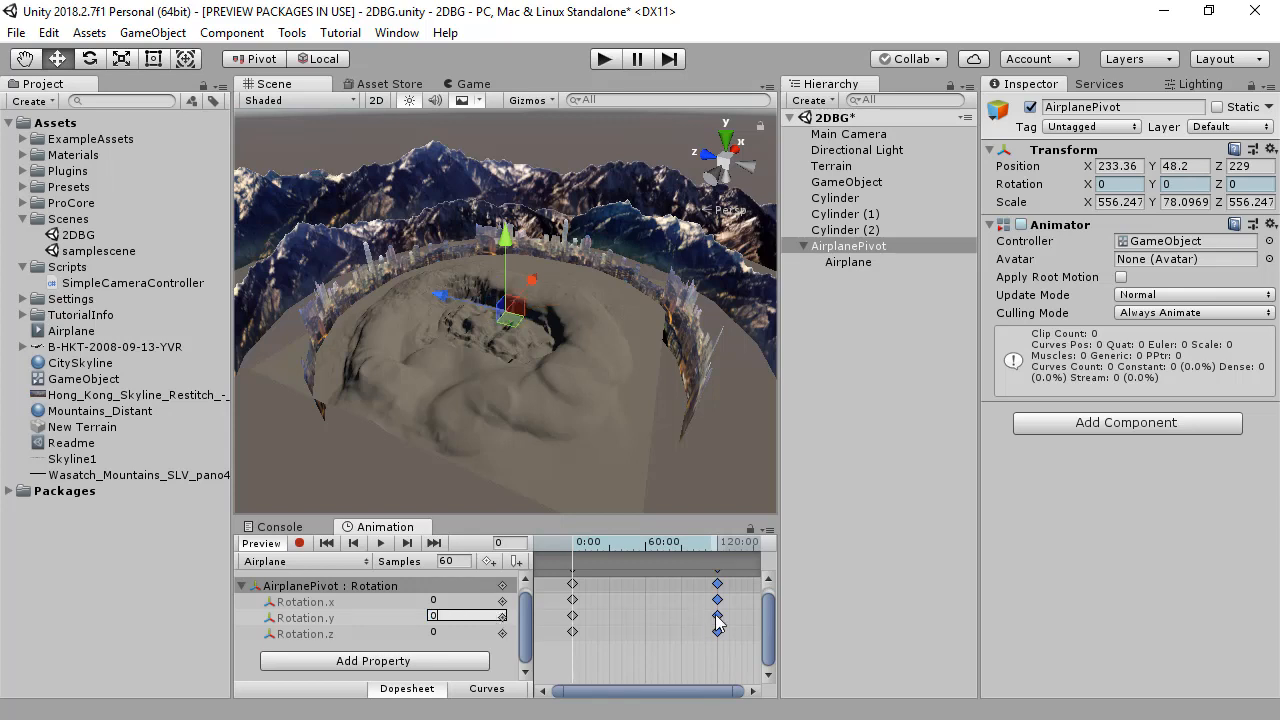
pyautogui.click(435, 545)
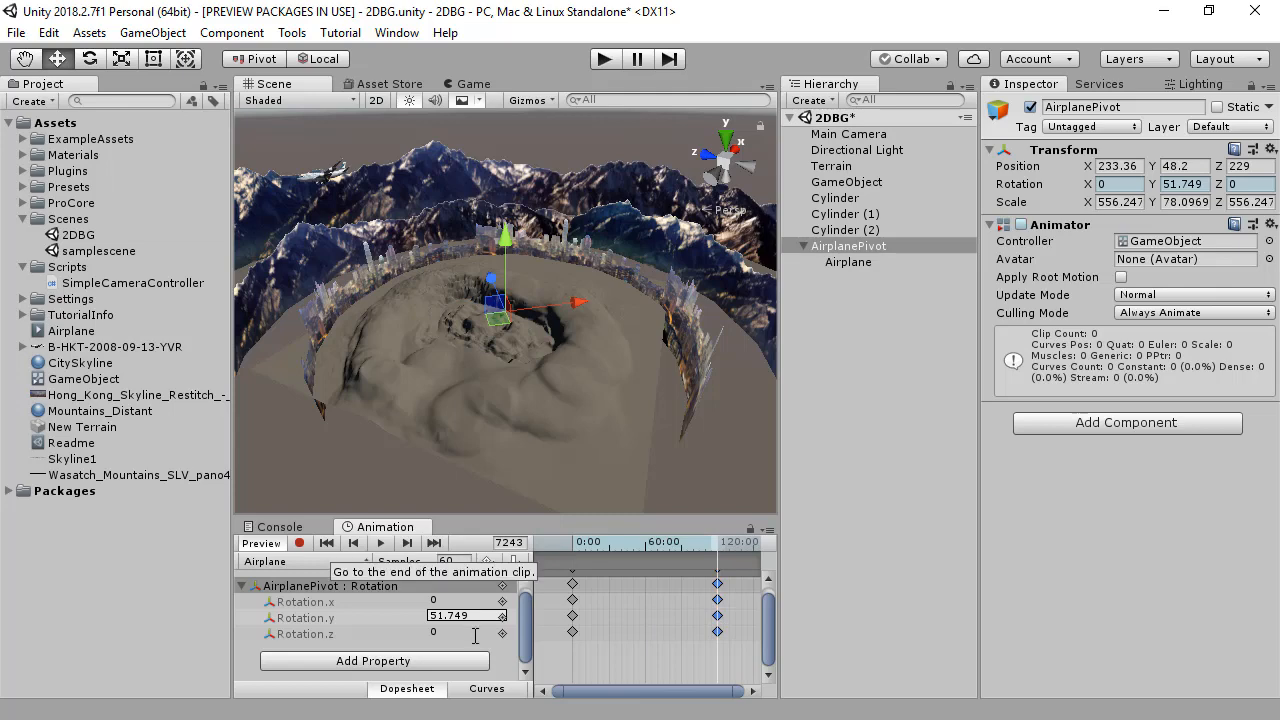
pyautogui.write('360')
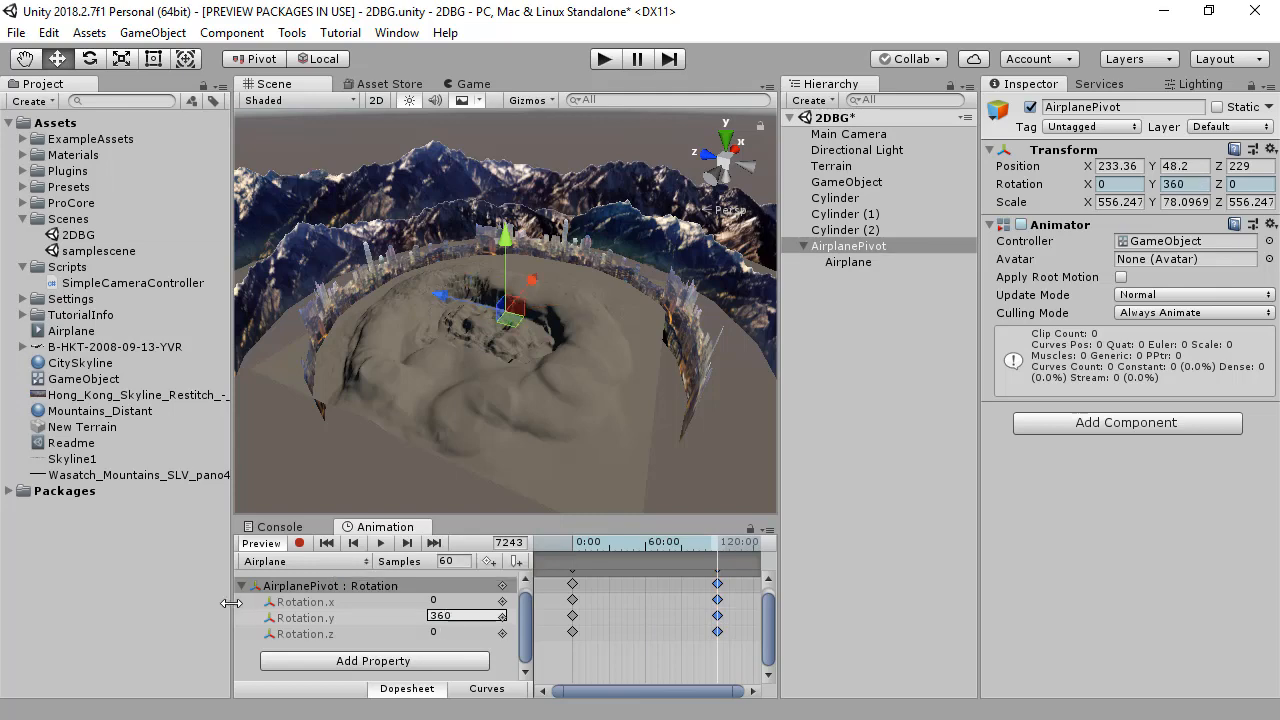
# Step: Make the Rotation.y curve linear by setting the last key's left tangent and the first key's right tangent to Linear
pyautogui.rightClick(717, 605)
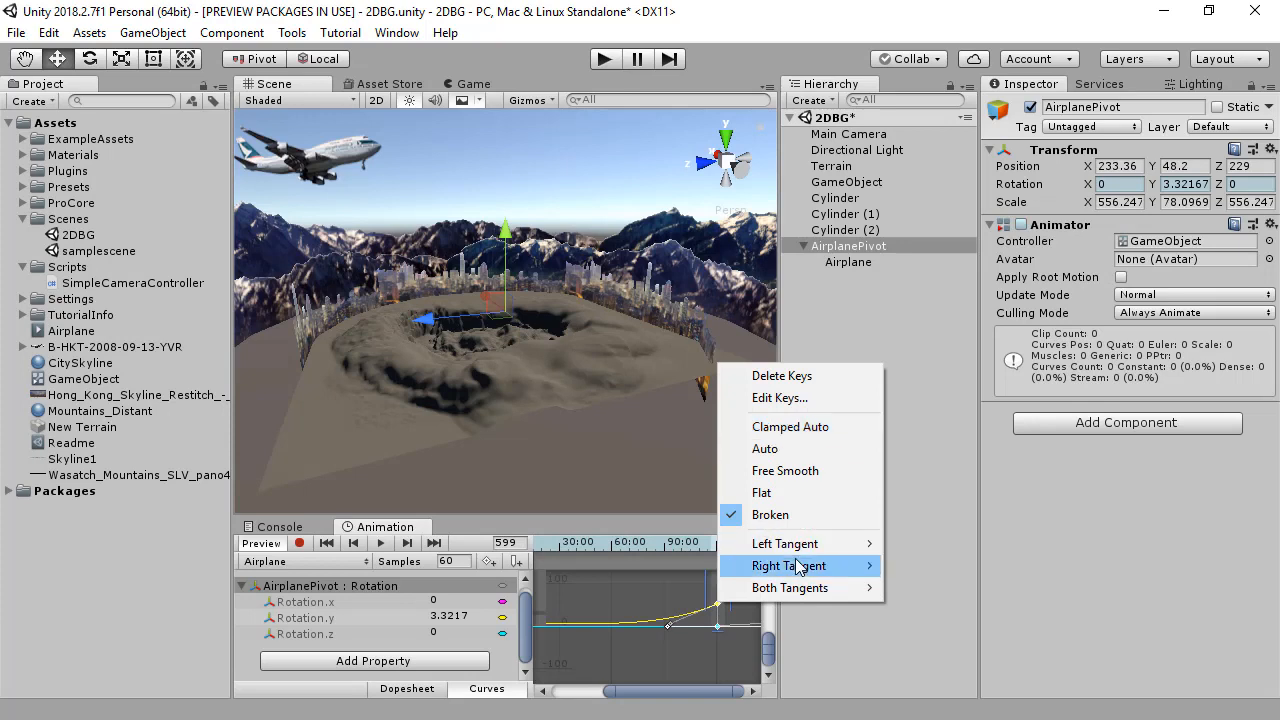
pyautogui.moveTo(798, 548)
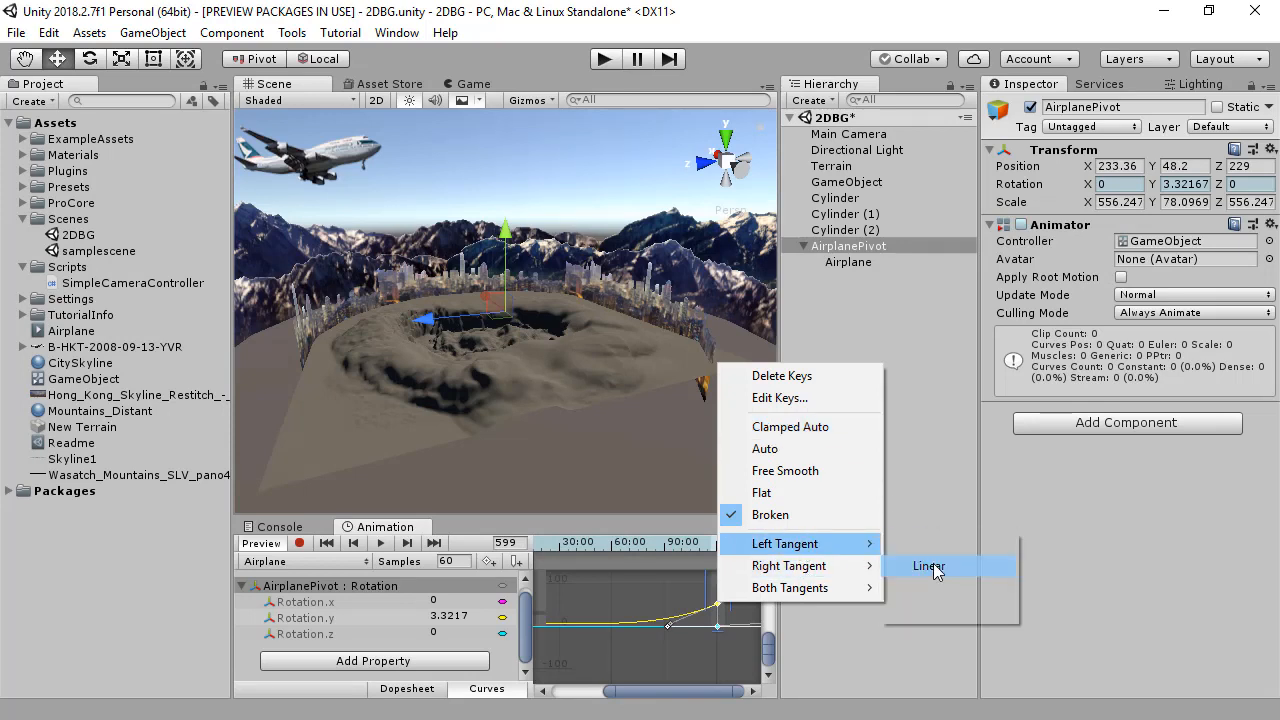
pyautogui.click(929, 565)
pyautogui.moveTo(640, 600)
pyautogui.keyDown('alt'); pyautogui.mouseDown()
pyautogui.moveTo(749, 609)
pyautogui.moveTo(735, 610)
pyautogui.mouseUp(); pyautogui.keyUp('alt')
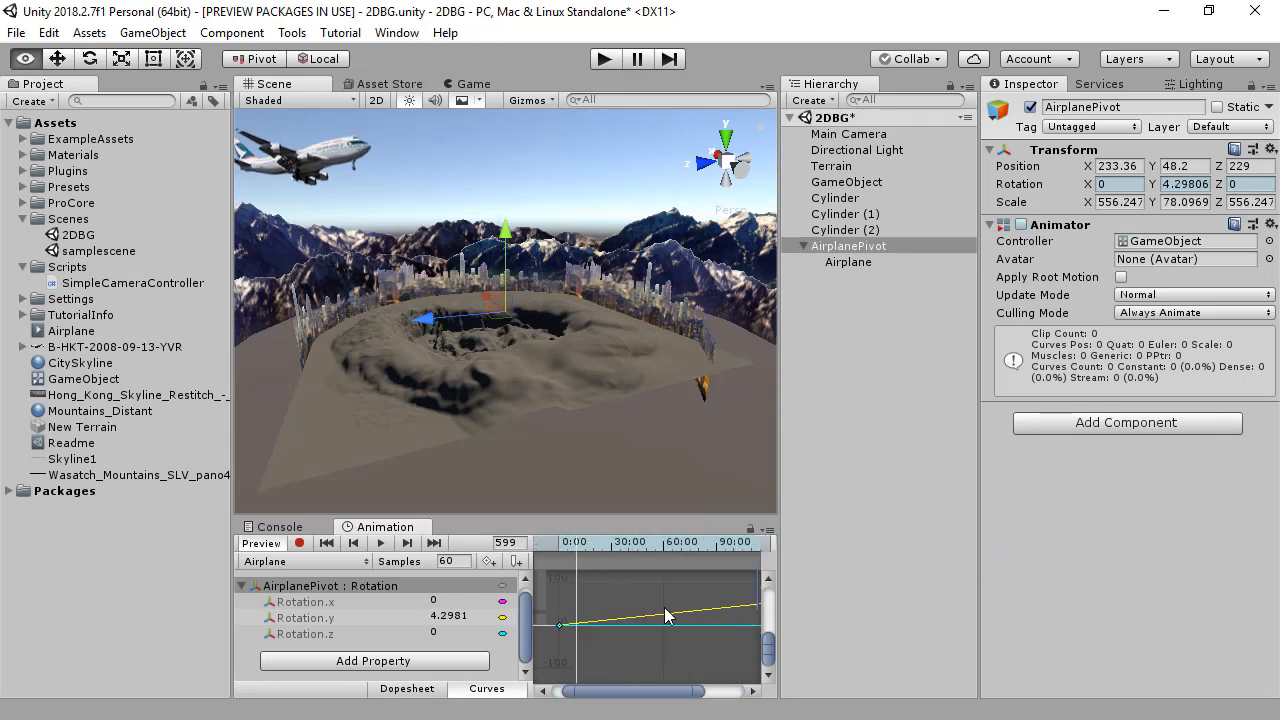
pyautogui.moveTo(597, 604); pyautogui.dragTo(542, 641)
pyautogui.rightClick(560, 630)
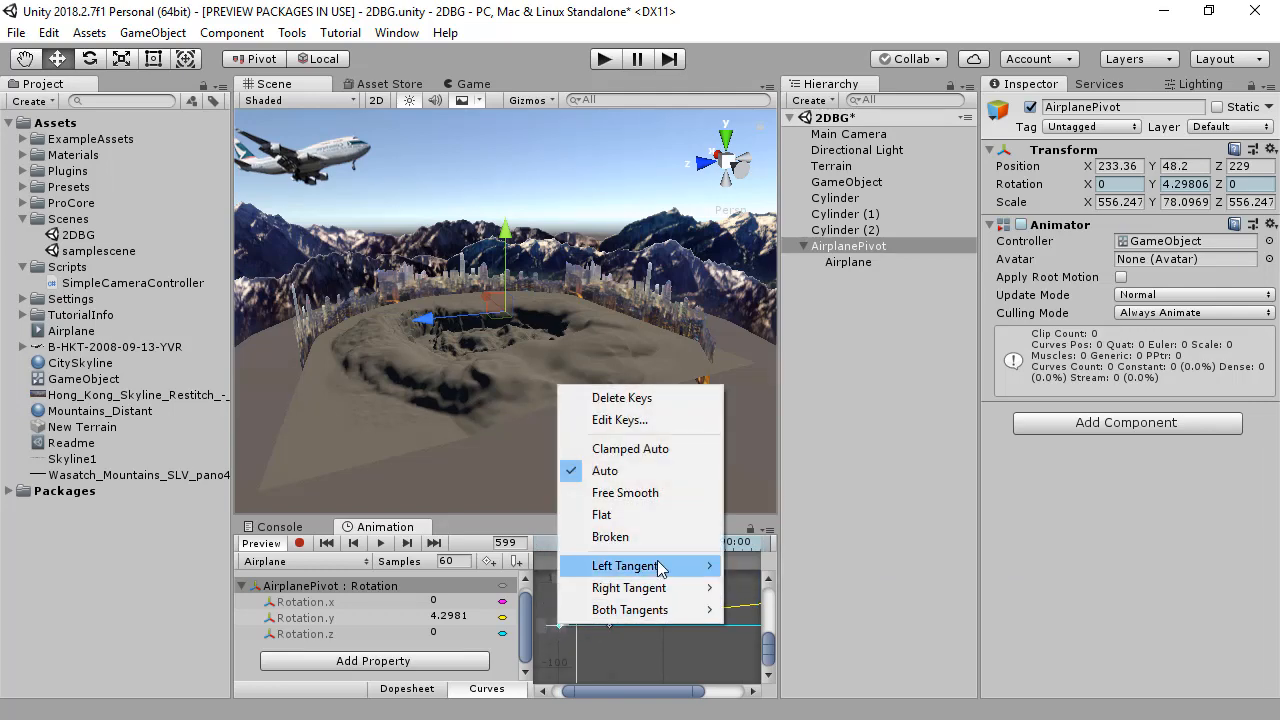
pyautogui.moveTo(663, 591)
pyautogui.click(794, 606)
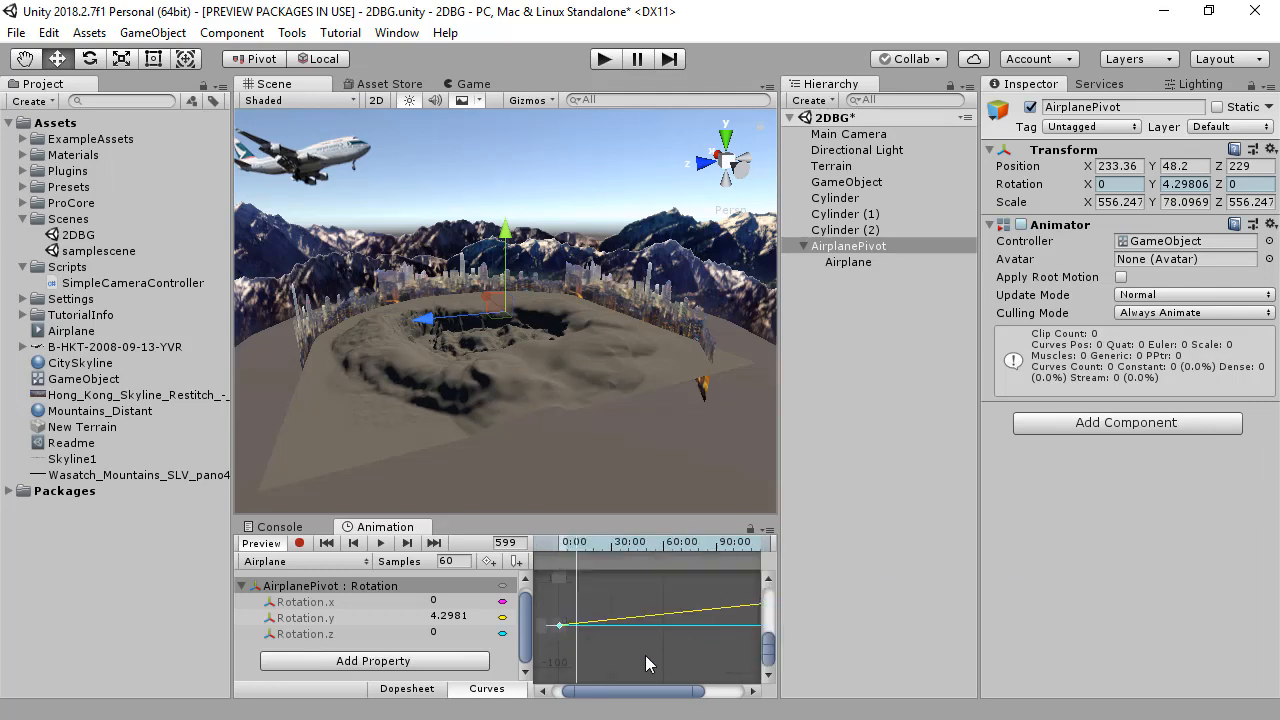
# Step: Run the scene in play mode and look toward the sky to check the airplane's animated flight
pyautogui.click(605, 60)
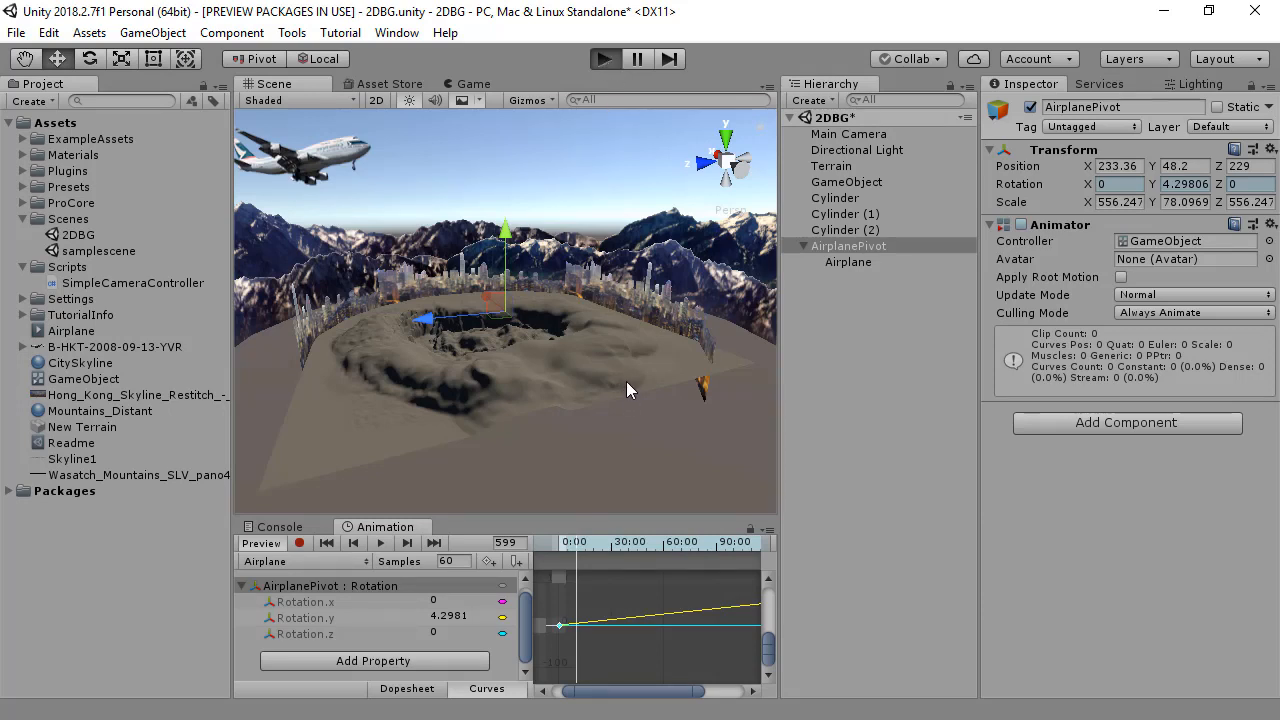
pyautogui.moveTo(447, 322); pyautogui.dragTo(465, 290, button='right')
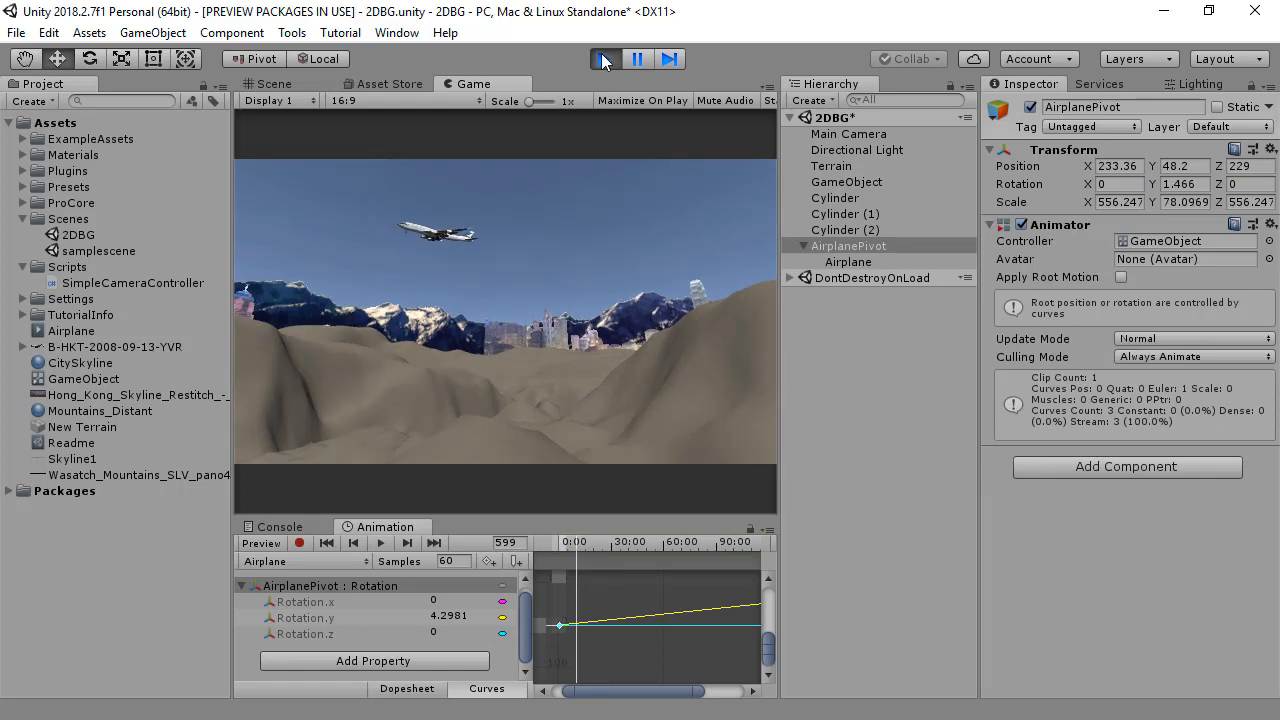
# Step: Leave play mode, scale the Airplane sprite down to about 0.054 × 0.385 × 0.054, and lower it to Y position 1.51
pyautogui.click(604, 60)
pyautogui.keyDown('alt'); pyautogui.moveTo(584, 438); pyautogui.dragTo(297, 358); pyautogui.keyUp('alt')
pyautogui.keyDown('alt'); pyautogui.moveTo(391, 331); pyautogui.dragTo(454, 341); pyautogui.keyUp('alt')
pyautogui.click(304, 200)
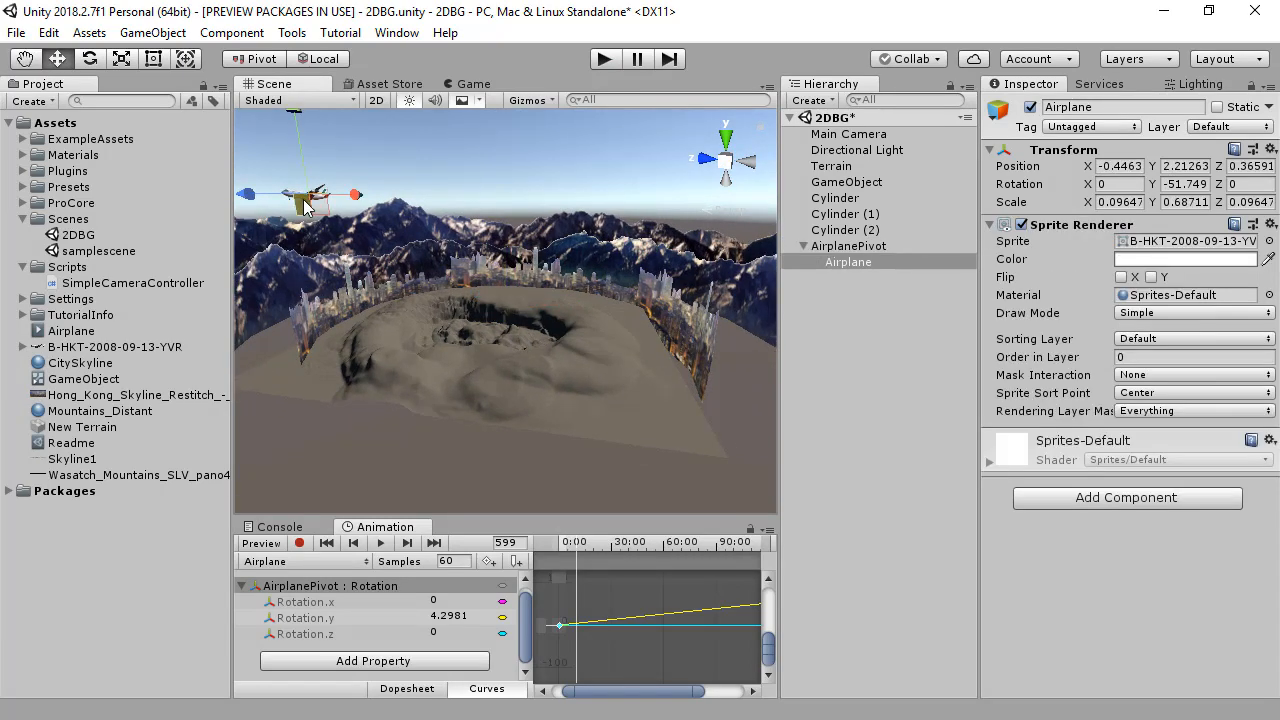
pyautogui.press('r')
pyautogui.moveTo(309, 200); pyautogui.dragTo(455, 195)
pyautogui.press('w')
pyautogui.keyDown('alt'); pyautogui.moveTo(455, 195); pyautogui.dragTo(304, 188); pyautogui.keyUp('alt')
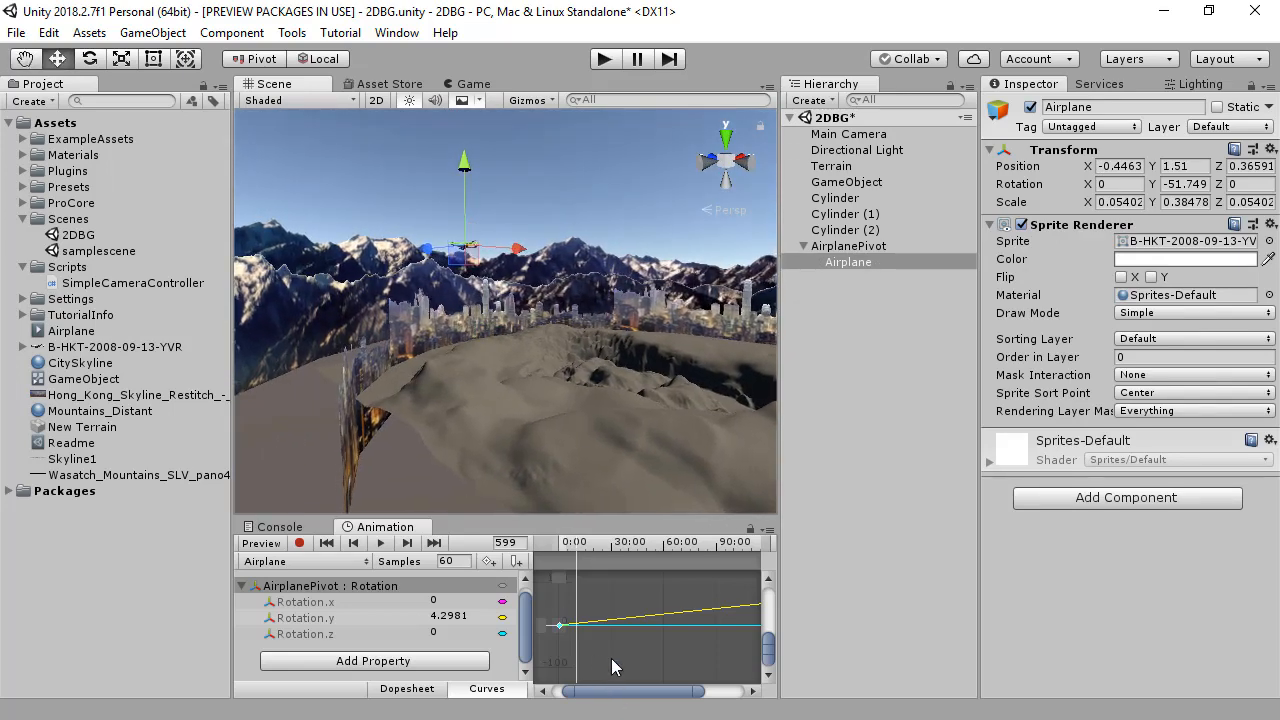
# Step: Set Rotation.y to -360 at the last keyframe of the AirplanePivot clip to reverse the circling direction
pyautogui.keyDown('alt'); pyautogui.moveTo(688, 612); pyautogui.dragTo(592, 617); pyautogui.keyUp('alt')
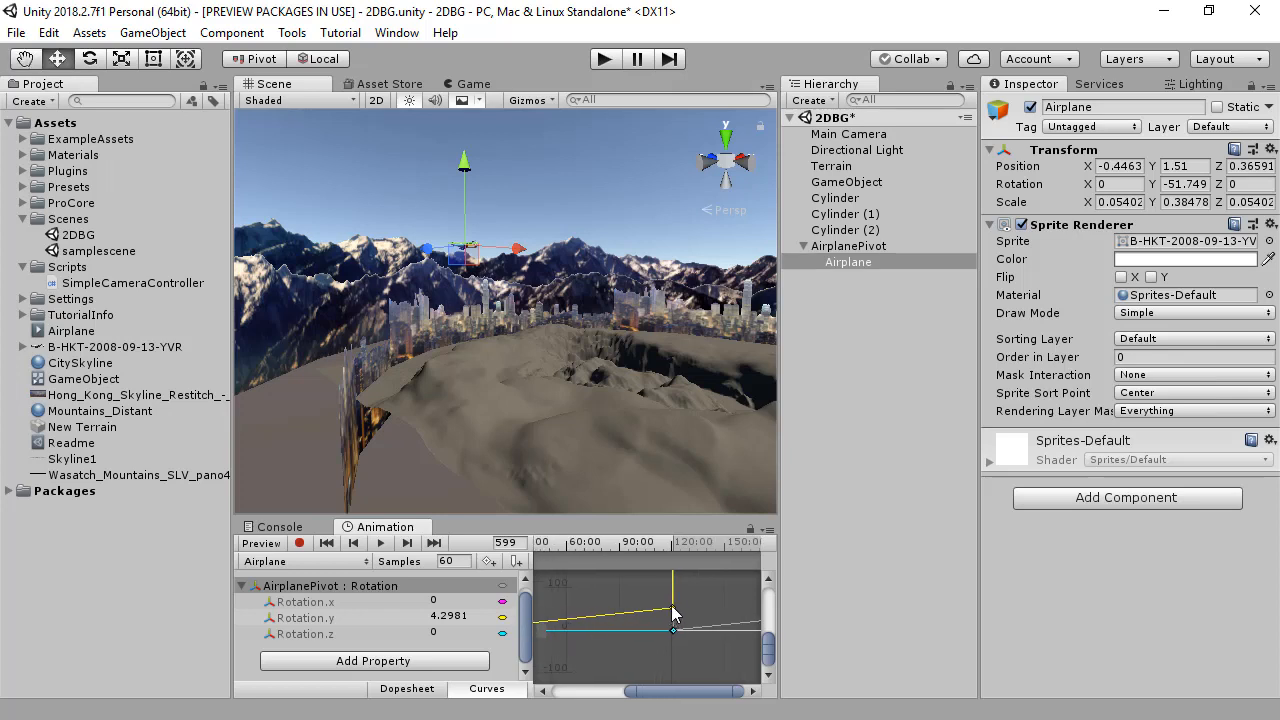
pyautogui.click(672, 608)
pyautogui.moveTo(708, 623)
pyautogui.keyDown('alt'); pyautogui.mouseDown()
pyautogui.moveTo(708, 660)
pyautogui.moveTo(690, 621)
pyautogui.mouseUp(); pyautogui.keyUp('alt')
pyautogui.press('f')
pyautogui.click(690, 620)
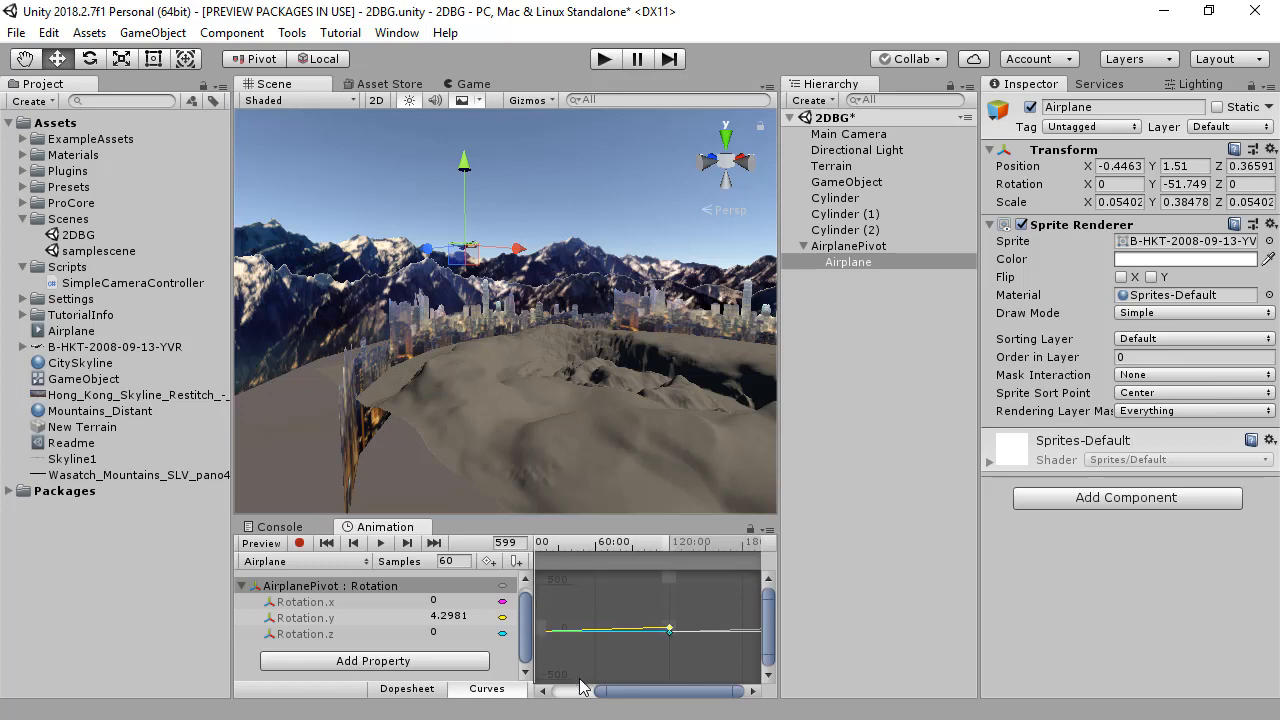
pyautogui.click(407, 543)
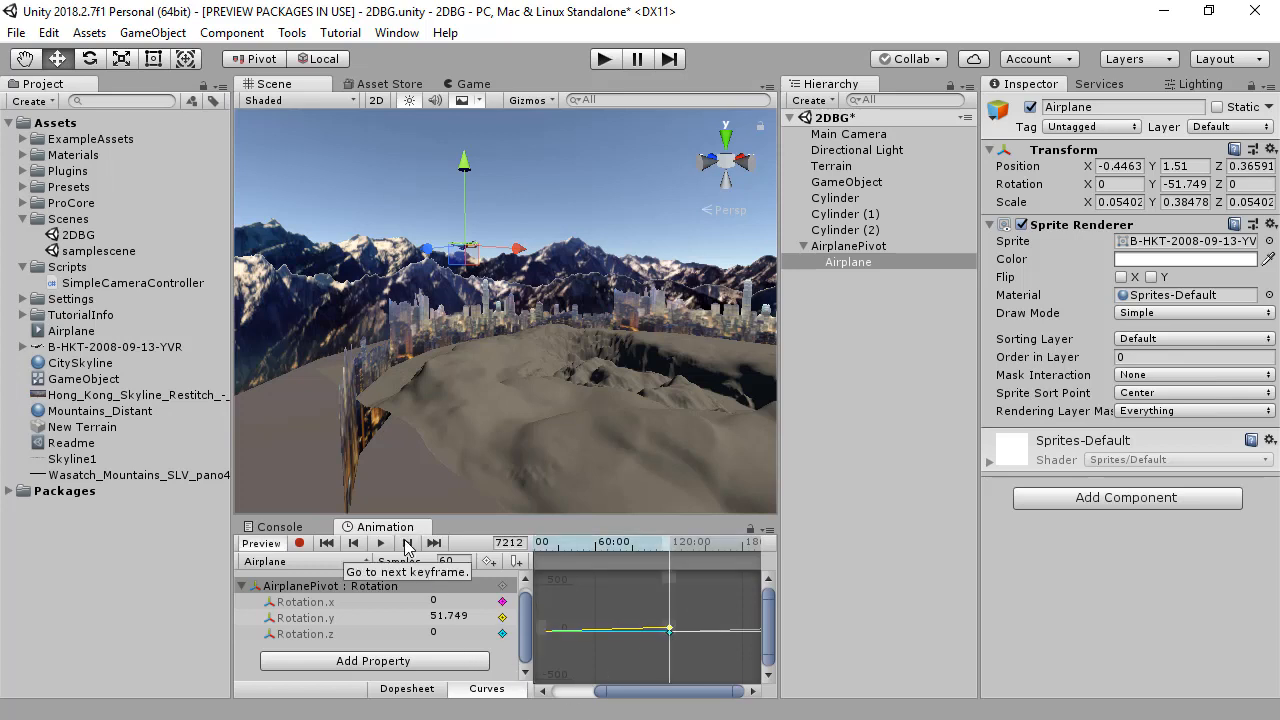
pyautogui.click(463, 615)
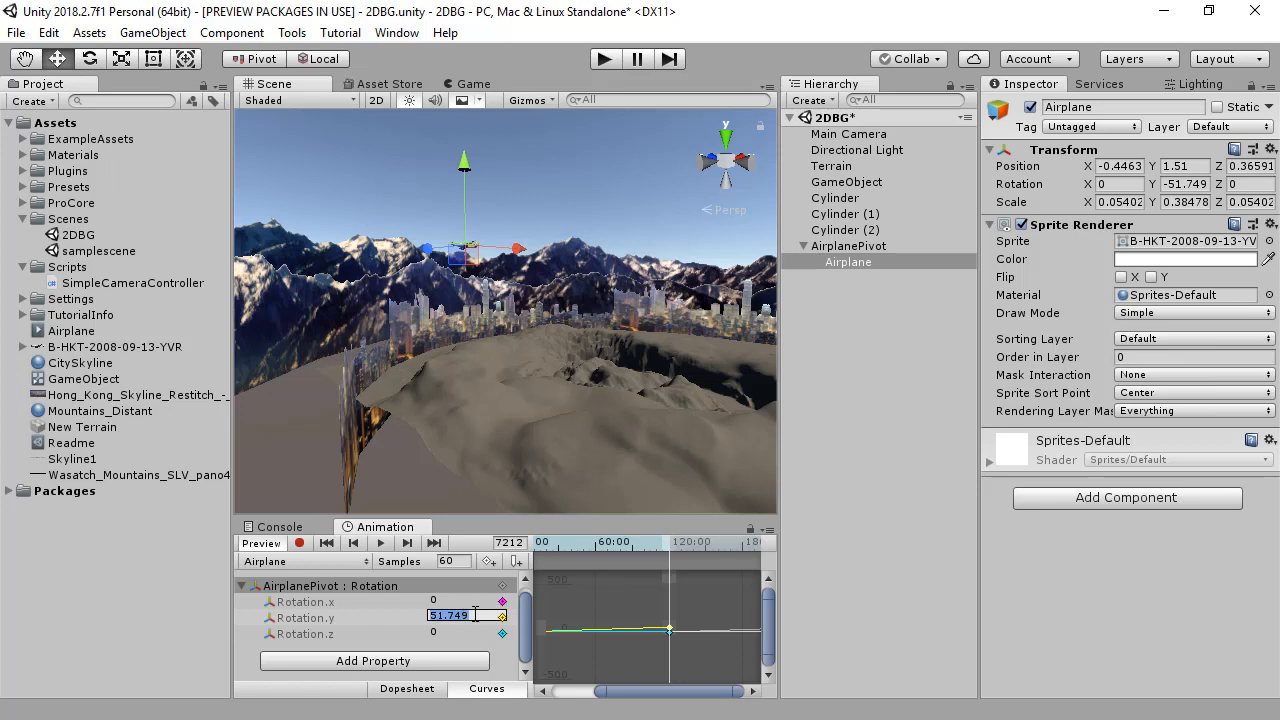
pyautogui.write('-360')
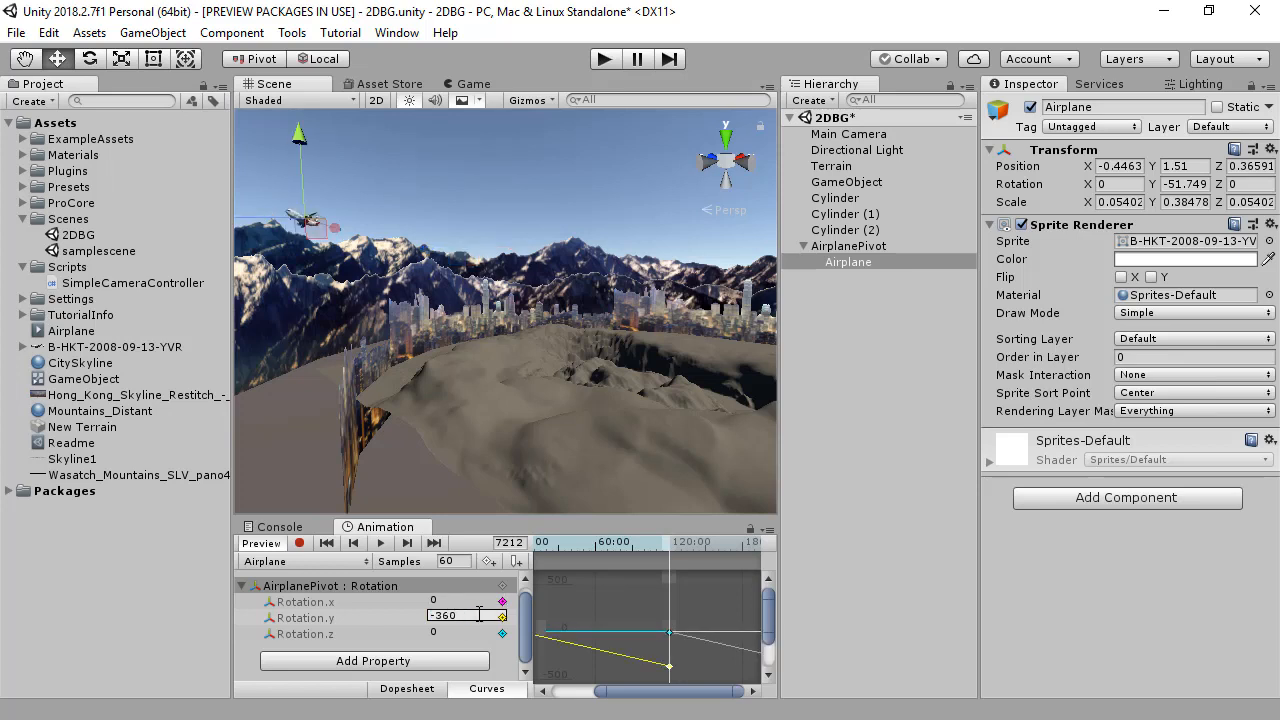
pyautogui.moveTo(639, 547); pyautogui.dragTo(691, 542)
# Step: Play the scene, look around the sky and skyline to check the smaller airplane's reversed flight, and stop playback
pyautogui.click(605, 59)
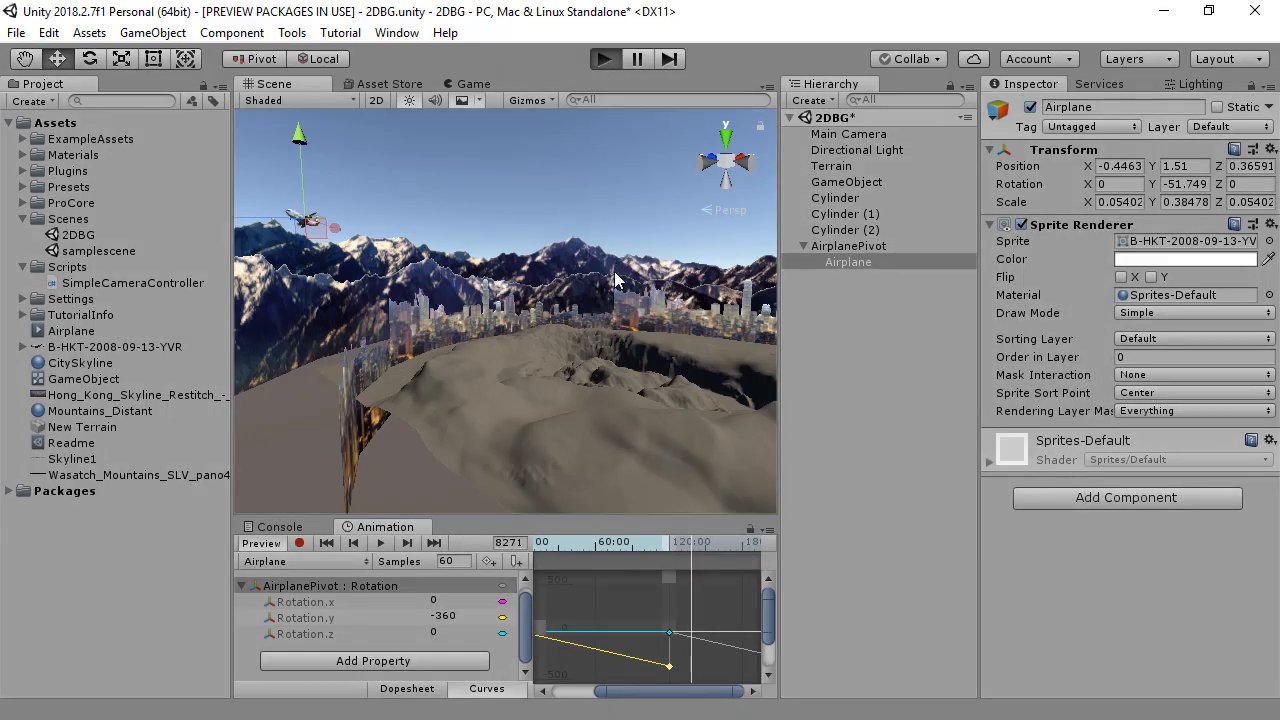
pyautogui.moveTo(648, 273); pyautogui.dragTo(648, 215, button='right')
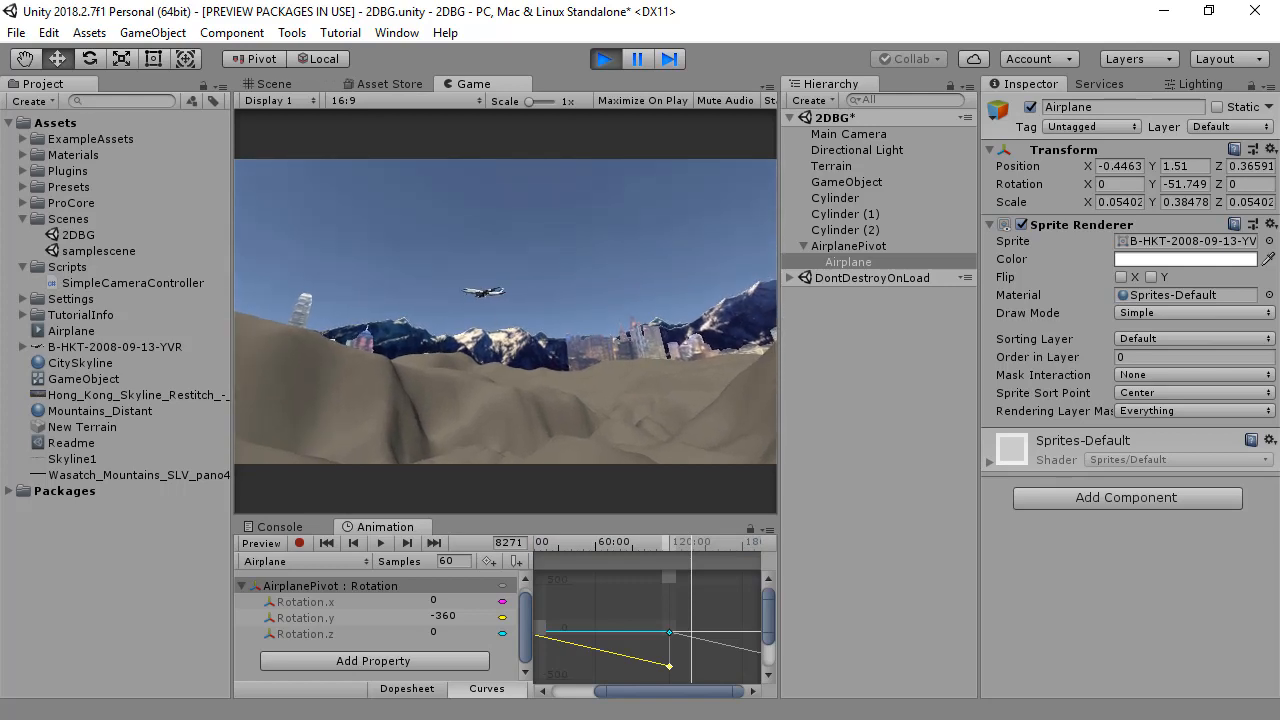
pyautogui.moveTo(645, 325); pyautogui.dragTo(695, 362, button='right')
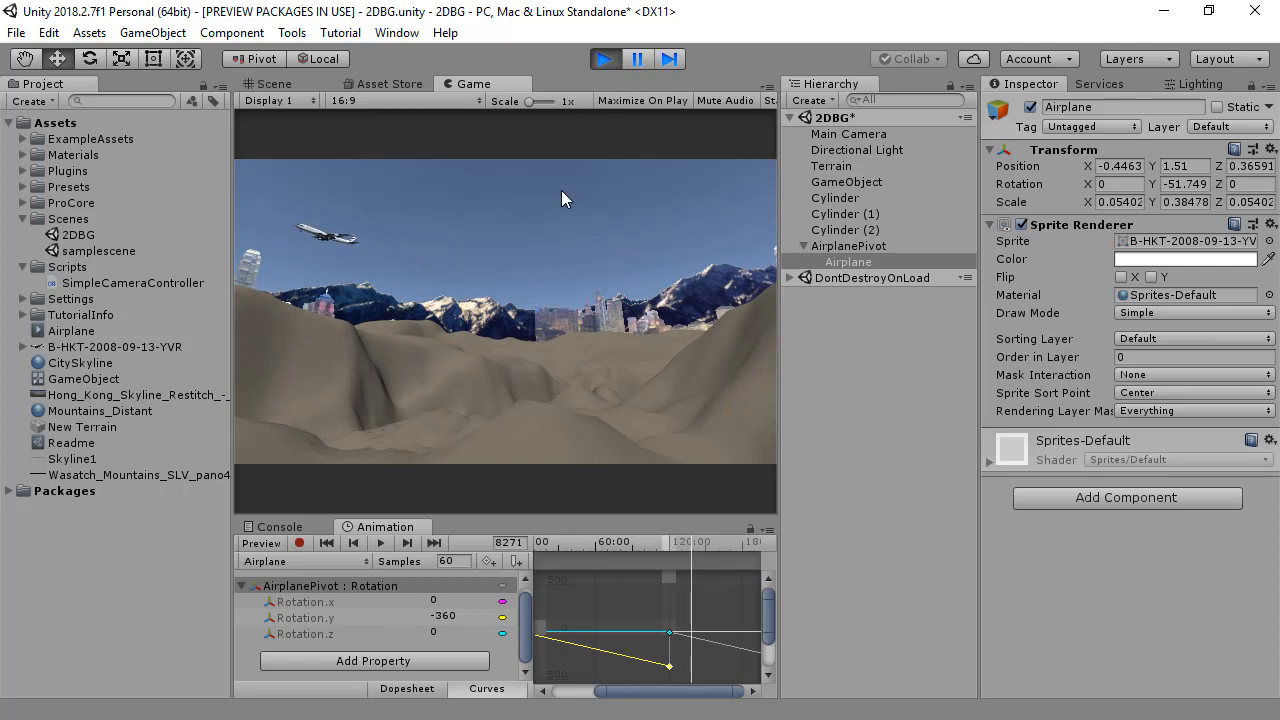
pyautogui.moveTo(582, 314); pyautogui.dragTo(1015, 308, button='right')
pyautogui.press('w')
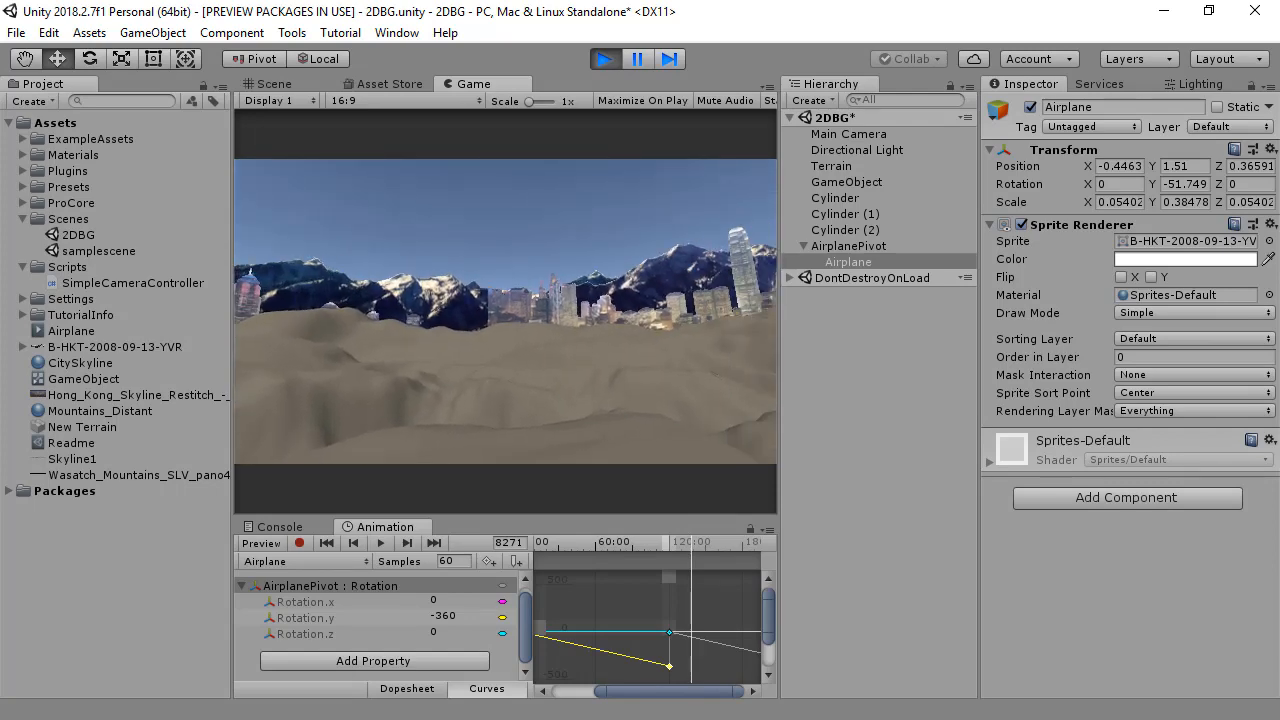
pyautogui.click(605, 57)
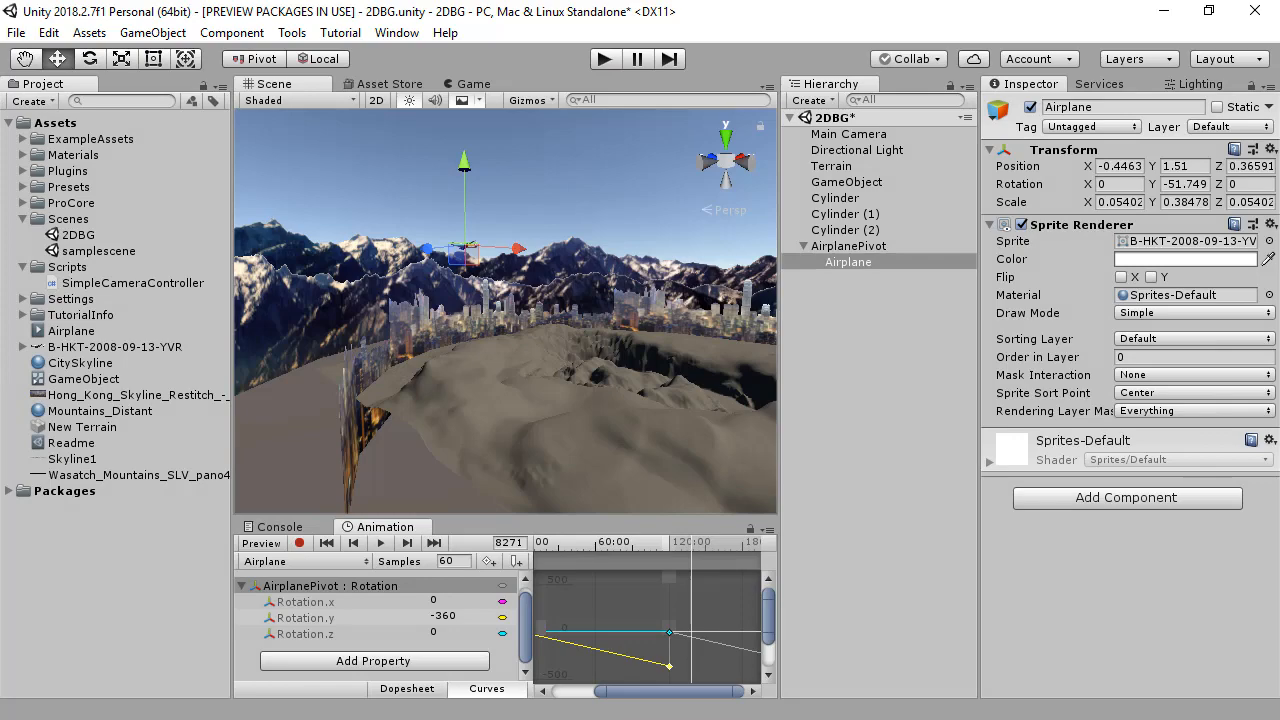